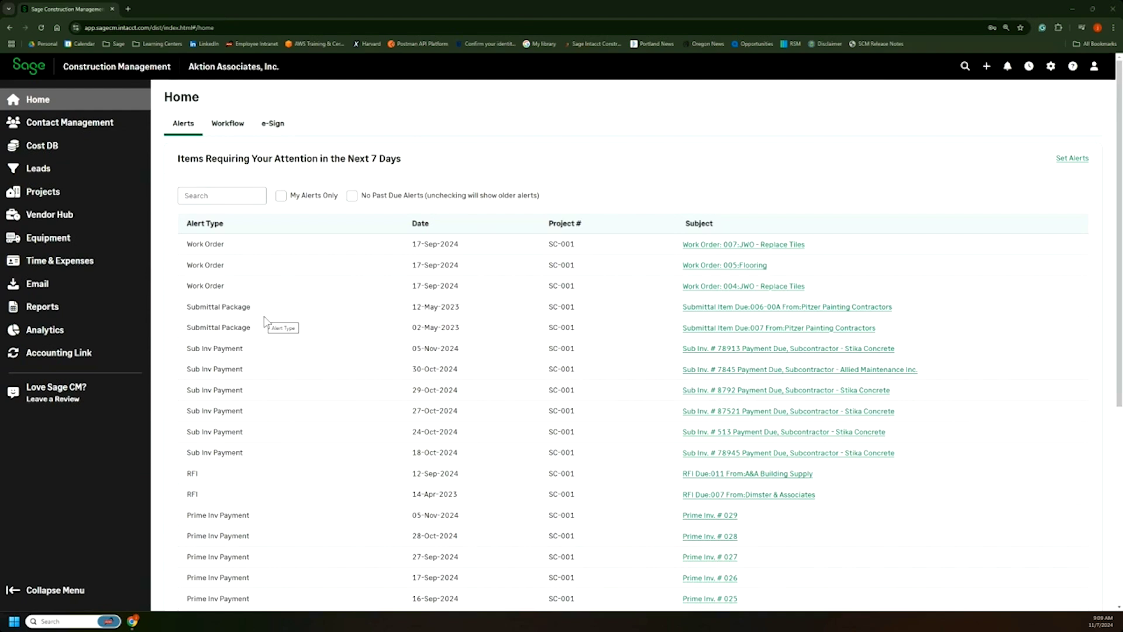
Review the workflows requiring attention and the action choices offered for the Soft and Hard Demolition sub invoice.
{"action": "left_click", "coordinate": [227, 124]}
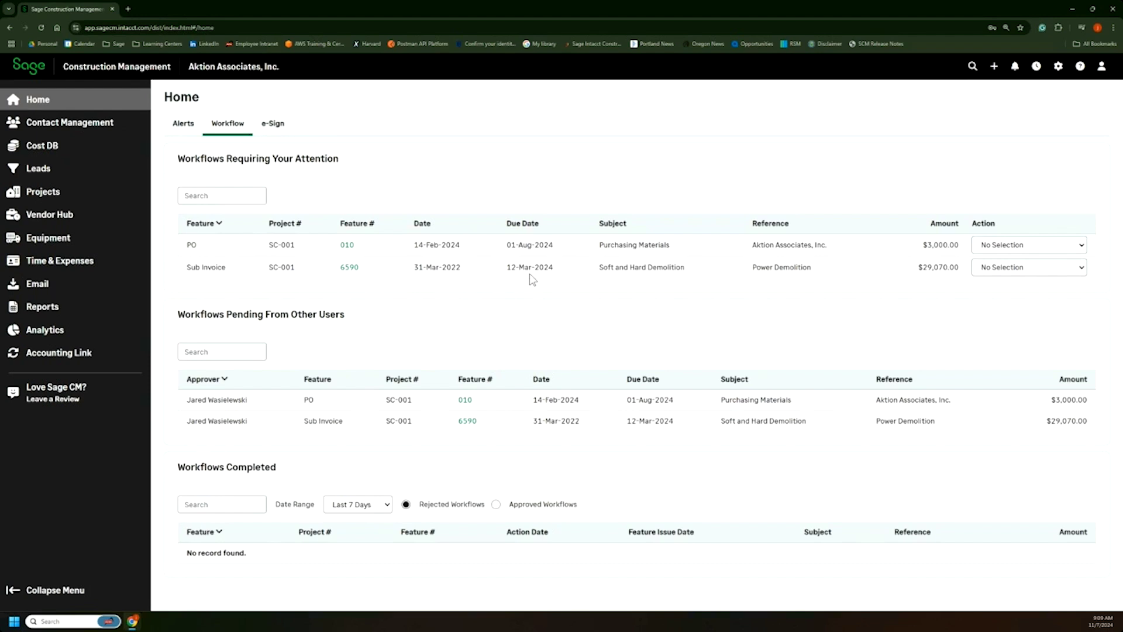
{"action": "left_click", "coordinate": [1012, 270]}
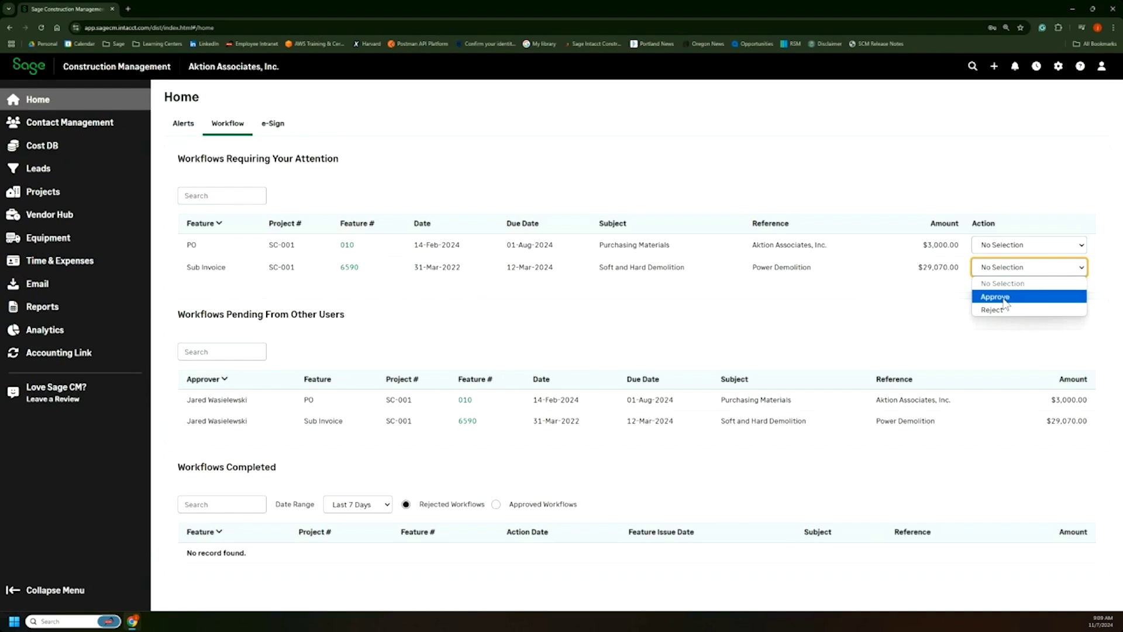
{"action": "left_click", "coordinate": [895, 320]}
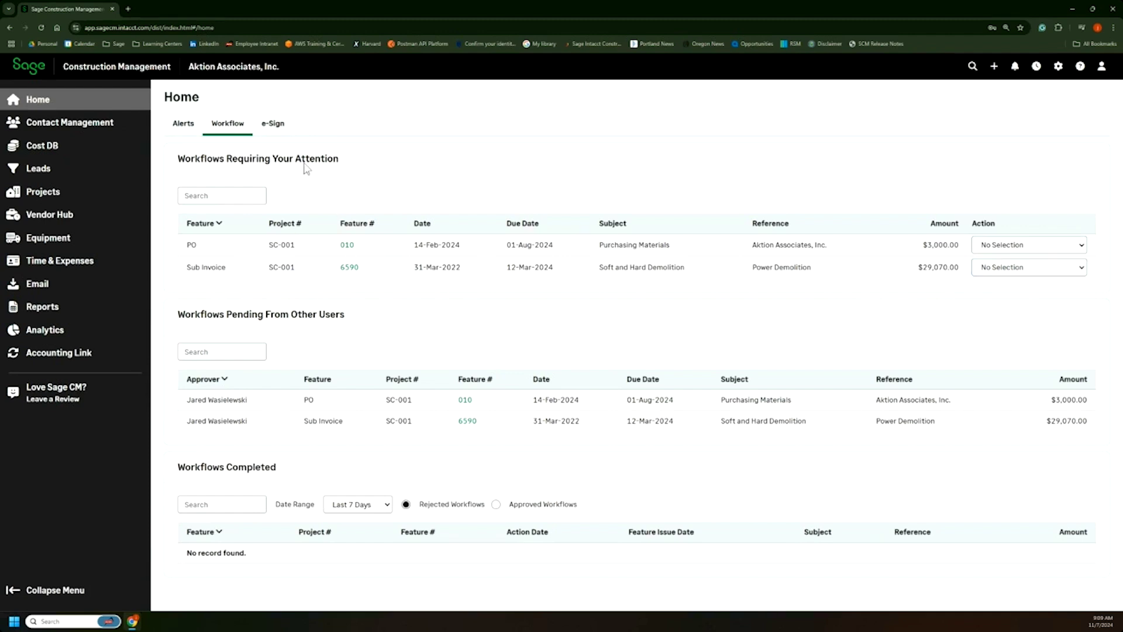
View the e-Sign documents on the home page and show the signed-in user's account details.
{"action": "left_click", "coordinate": [274, 128]}
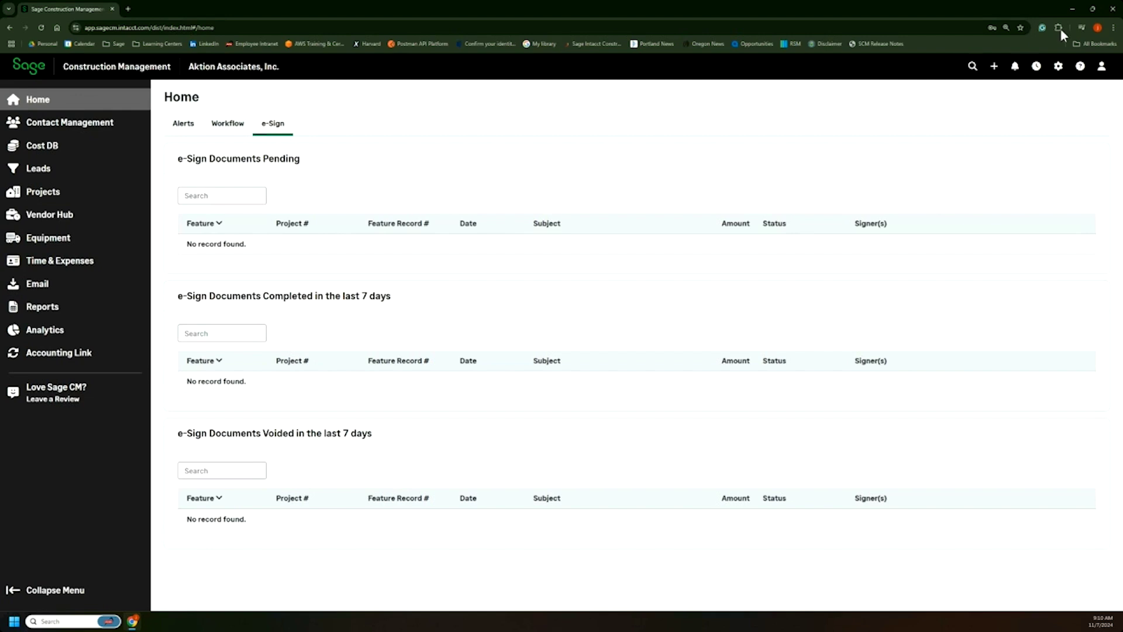
{"action": "left_click", "coordinate": [1102, 68]}
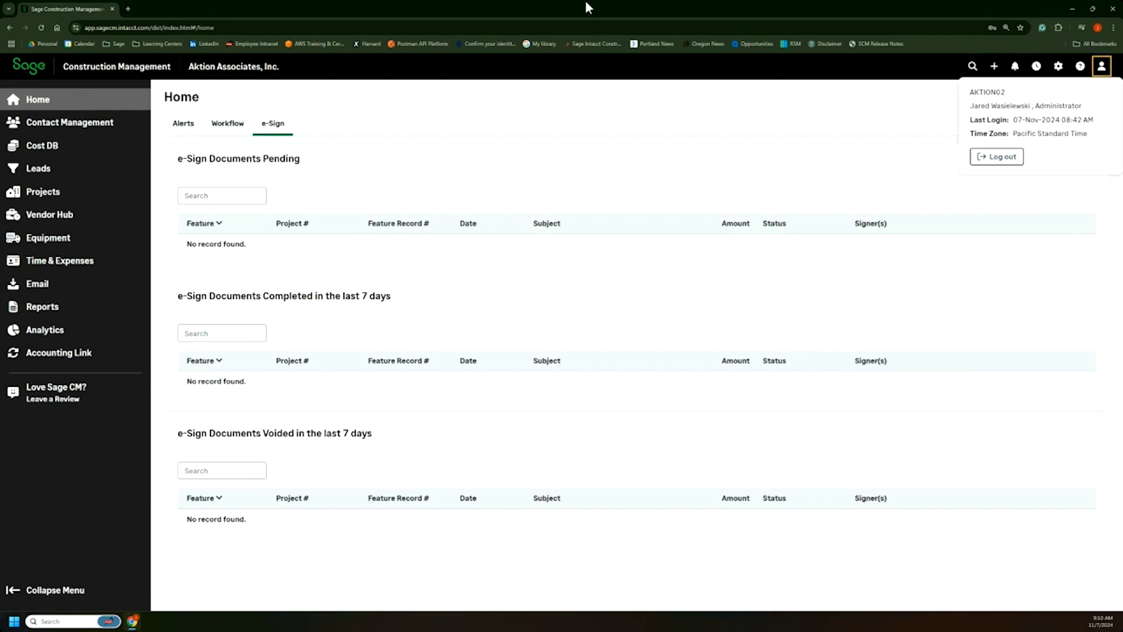
{"action": "left_click", "coordinate": [545, 24]}
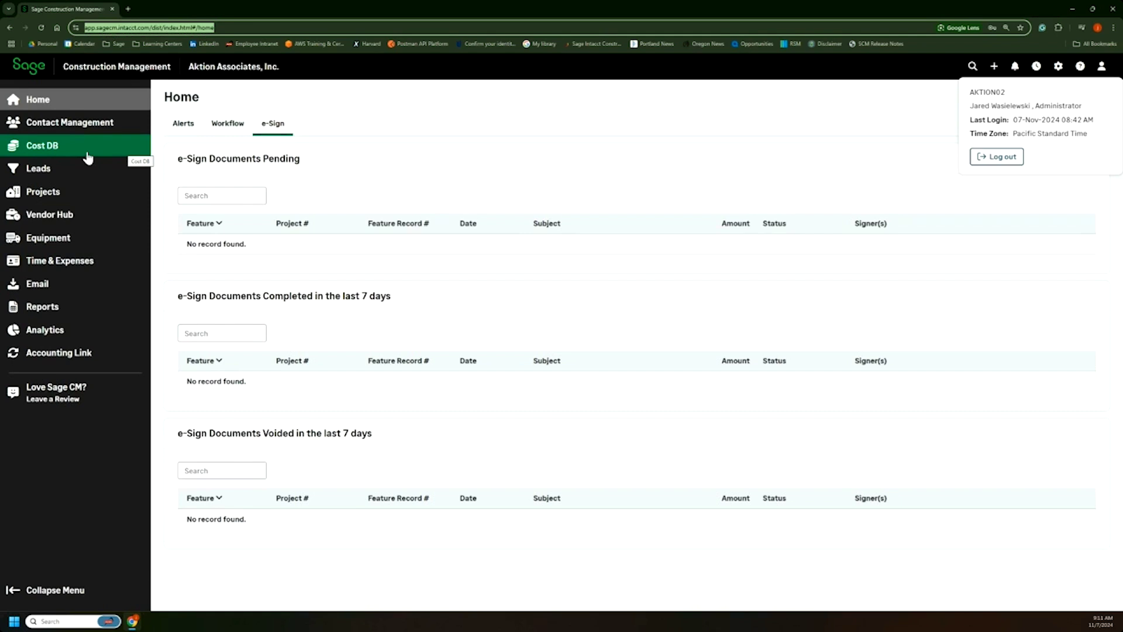
Open the Farmington Elementary School lead from the list of active leads.
{"action": "left_click", "coordinate": [49, 175]}
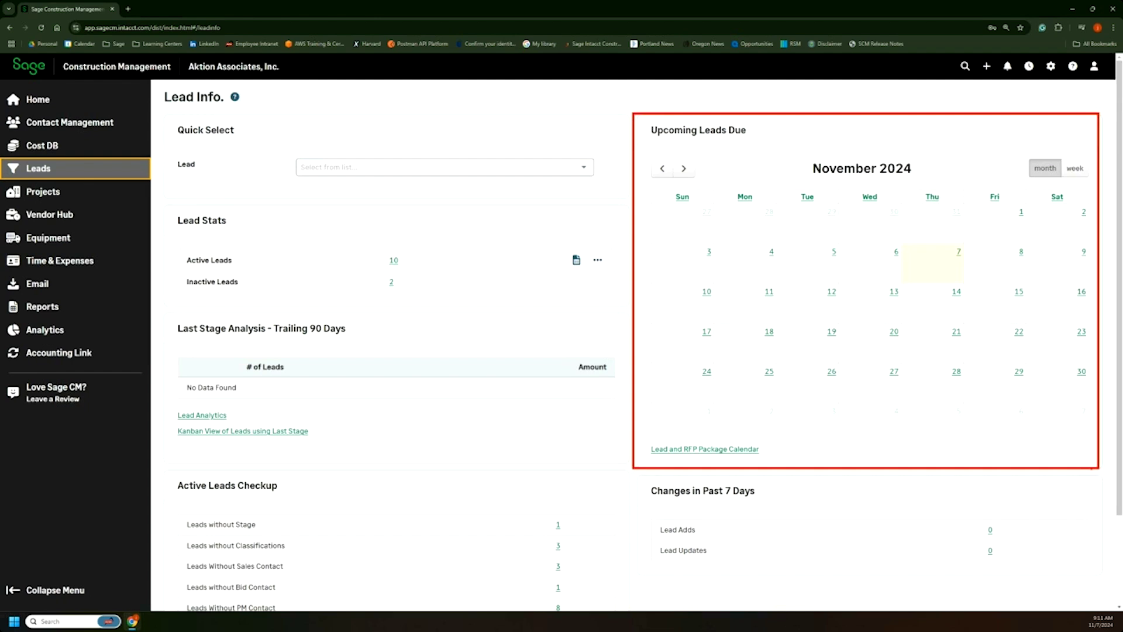
{"action": "left_click", "coordinate": [392, 261]}
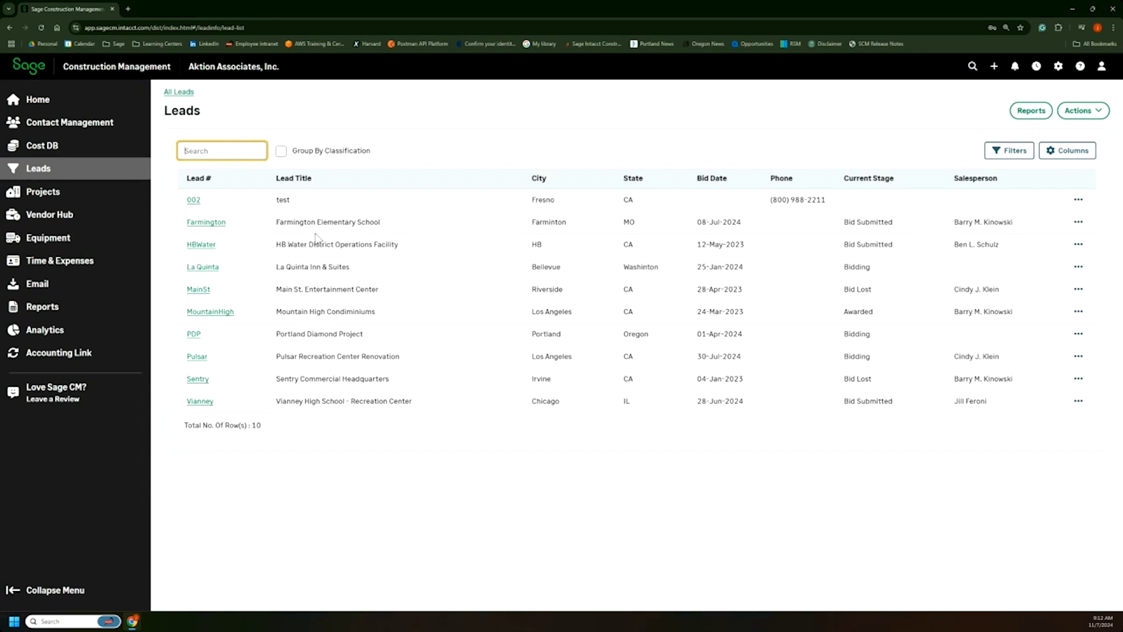
{"action": "left_click", "coordinate": [206, 223]}
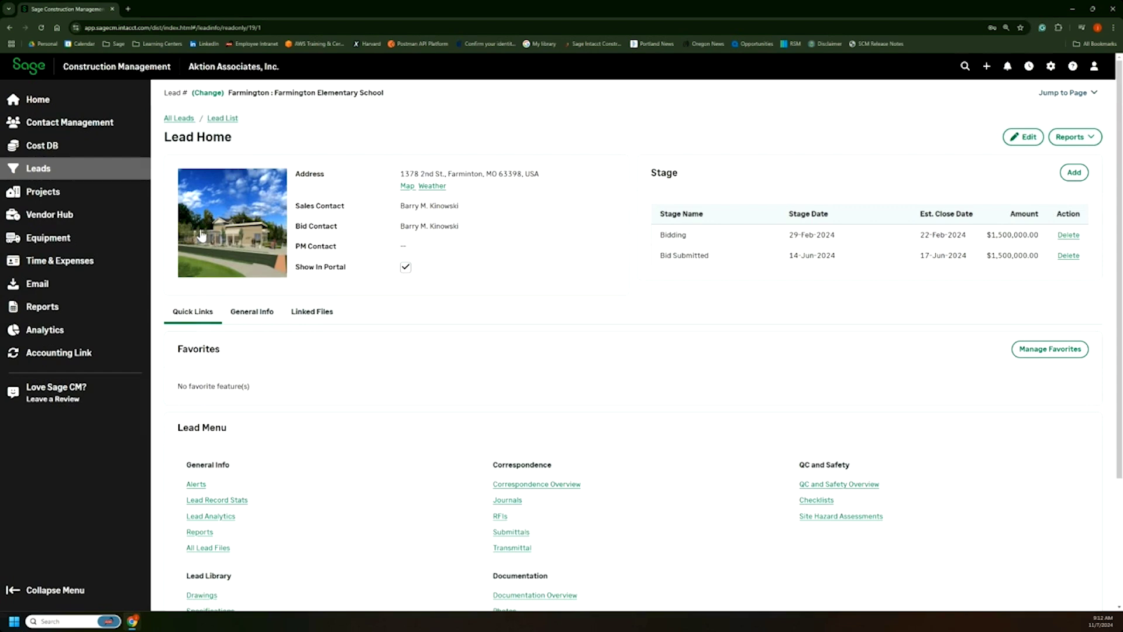
Show the lead's drawings in card style, preview drawing Arch_Rev0_01, and return to the drawing list.
{"action": "scroll", "coordinate": [364, 355], "scroll_direction": "down", "scroll_amount": 1}
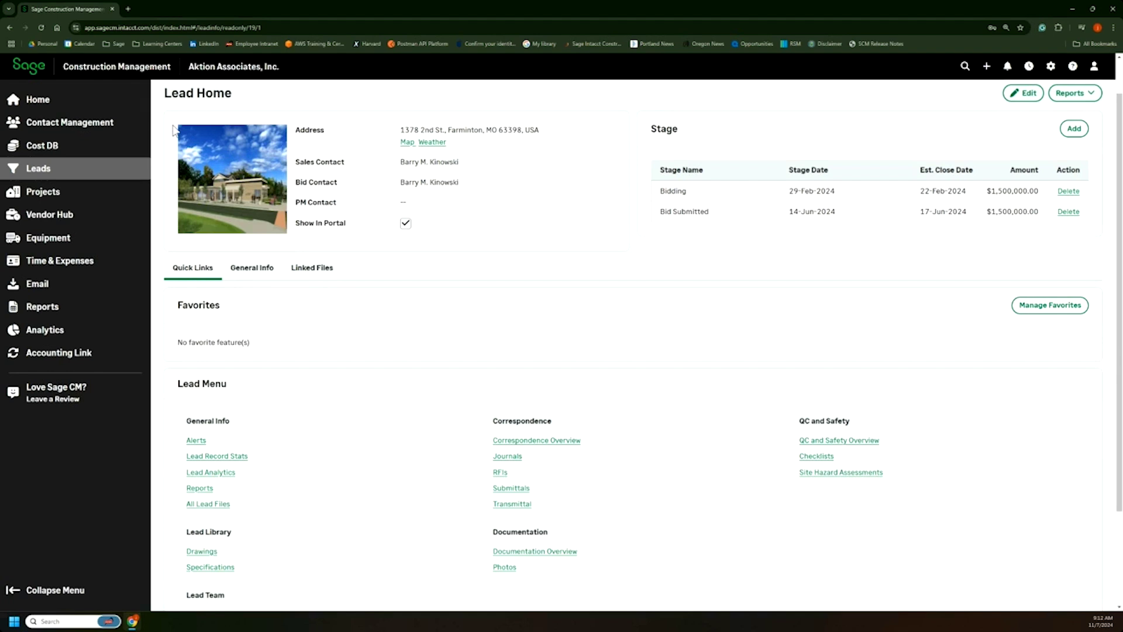
{"action": "scroll", "coordinate": [172, 135], "scroll_direction": "down", "scroll_amount": 2}
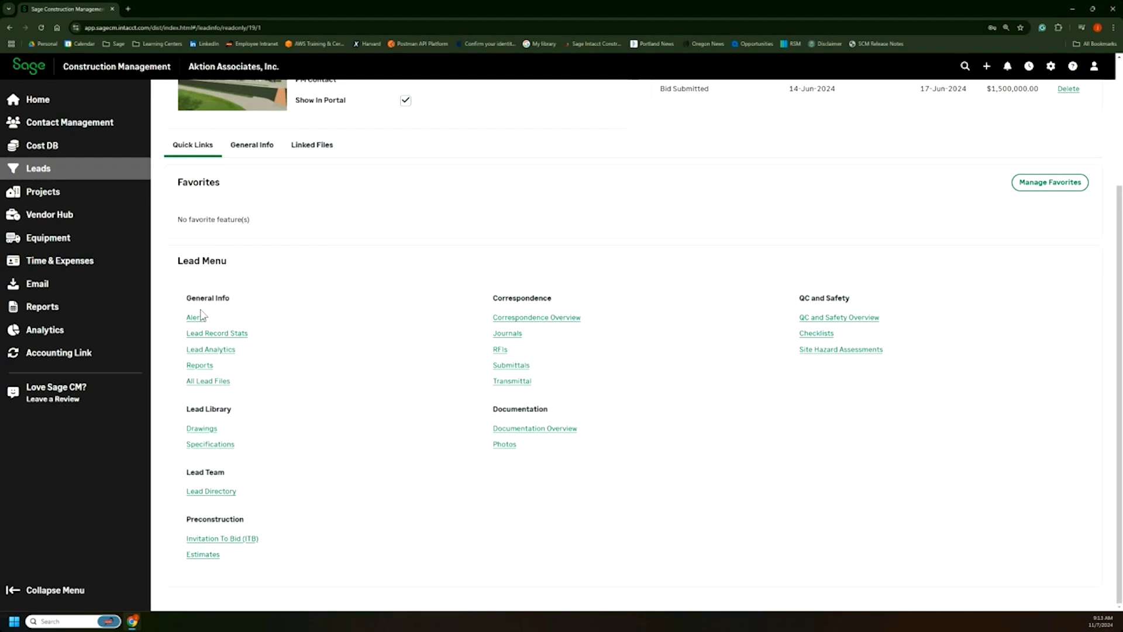
{"action": "left_click", "coordinate": [205, 430]}
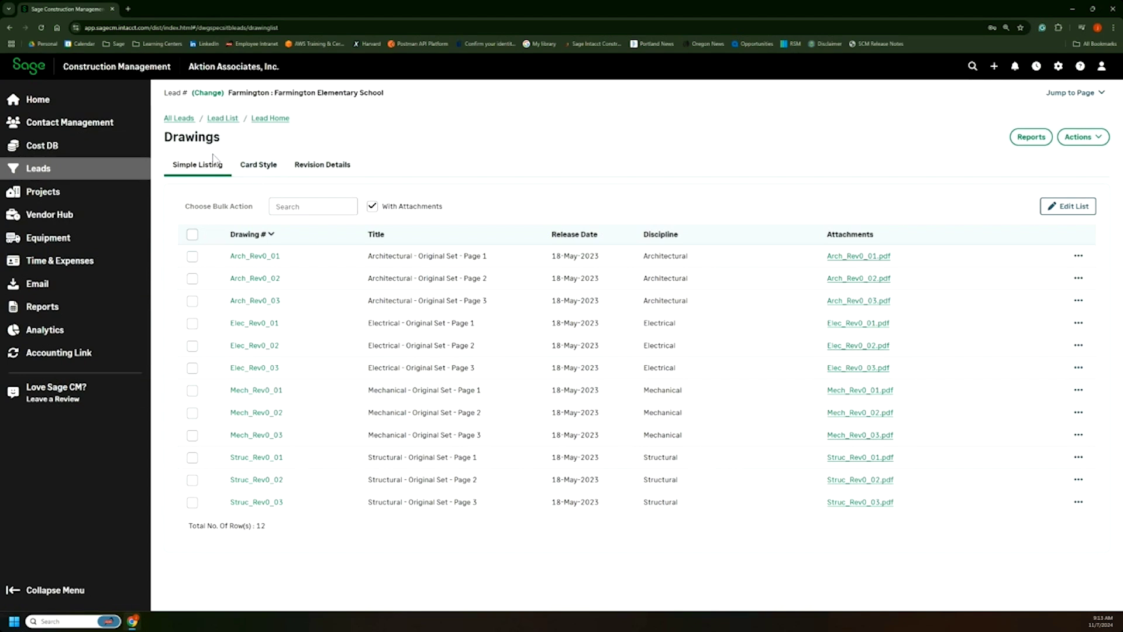
{"action": "left_click", "coordinate": [238, 166]}
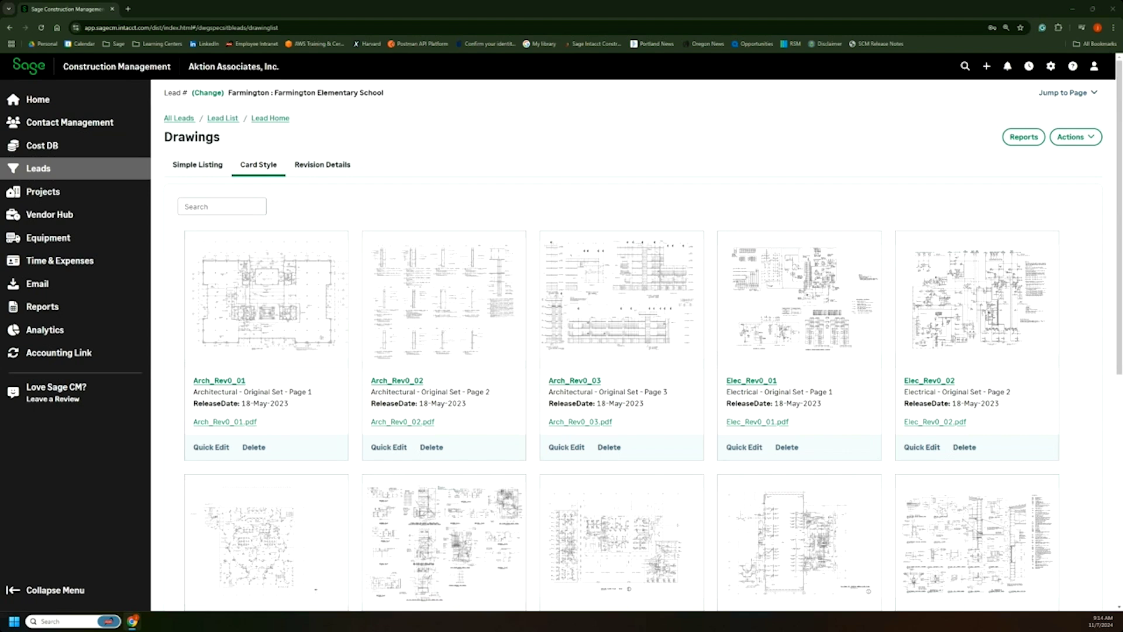
{"action": "left_click", "coordinate": [257, 289]}
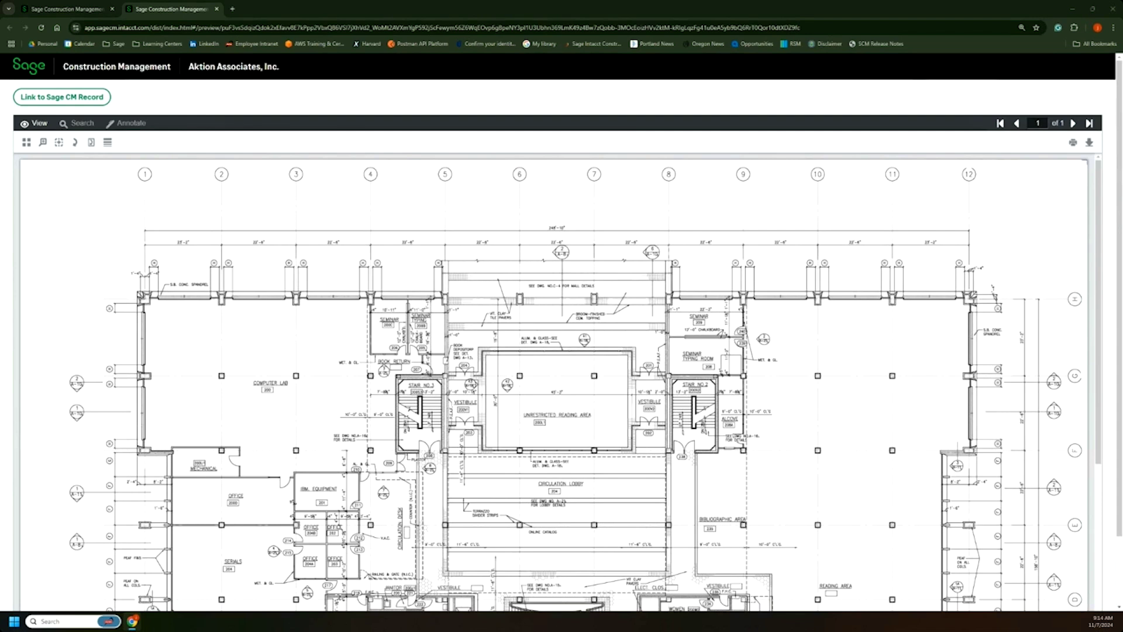
{"action": "left_click", "coordinate": [117, 9]}
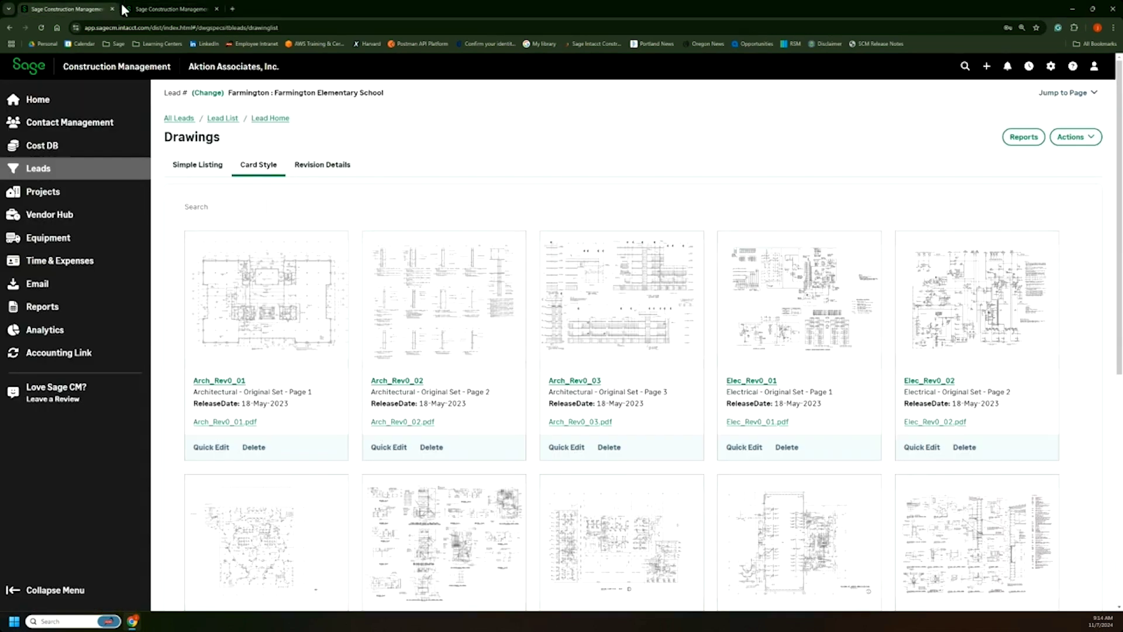
Open the Farmington lead's Invitation To Bid and display its vendor list.
{"action": "left_click", "coordinate": [271, 118]}
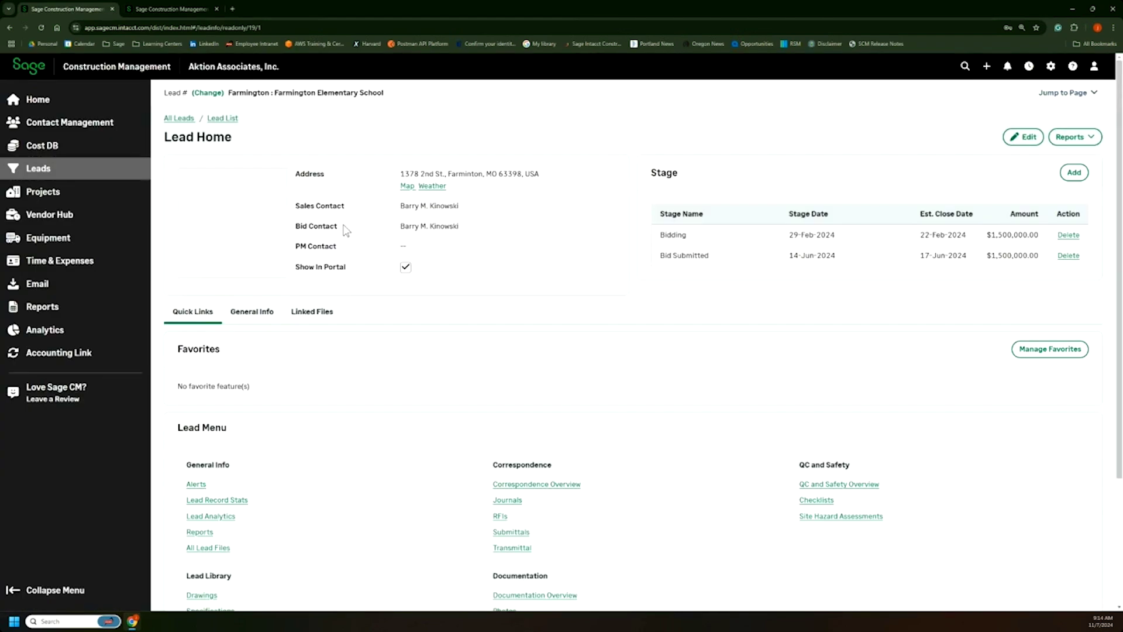
{"action": "scroll", "coordinate": [308, 306], "scroll_direction": "down", "scroll_amount": 3}
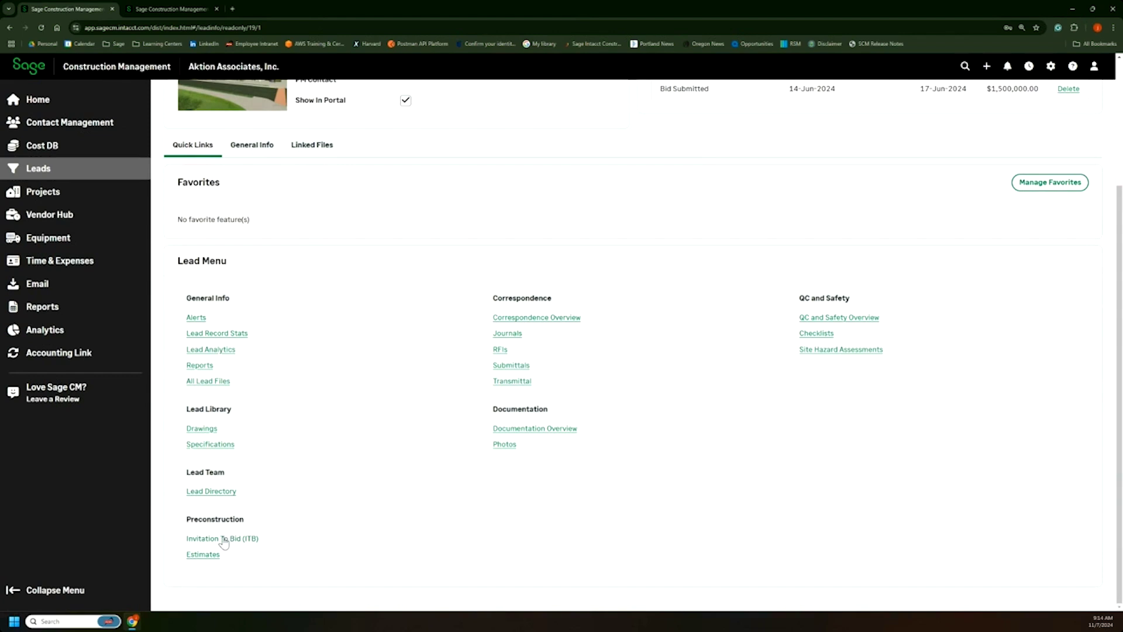
{"action": "left_click", "coordinate": [249, 544]}
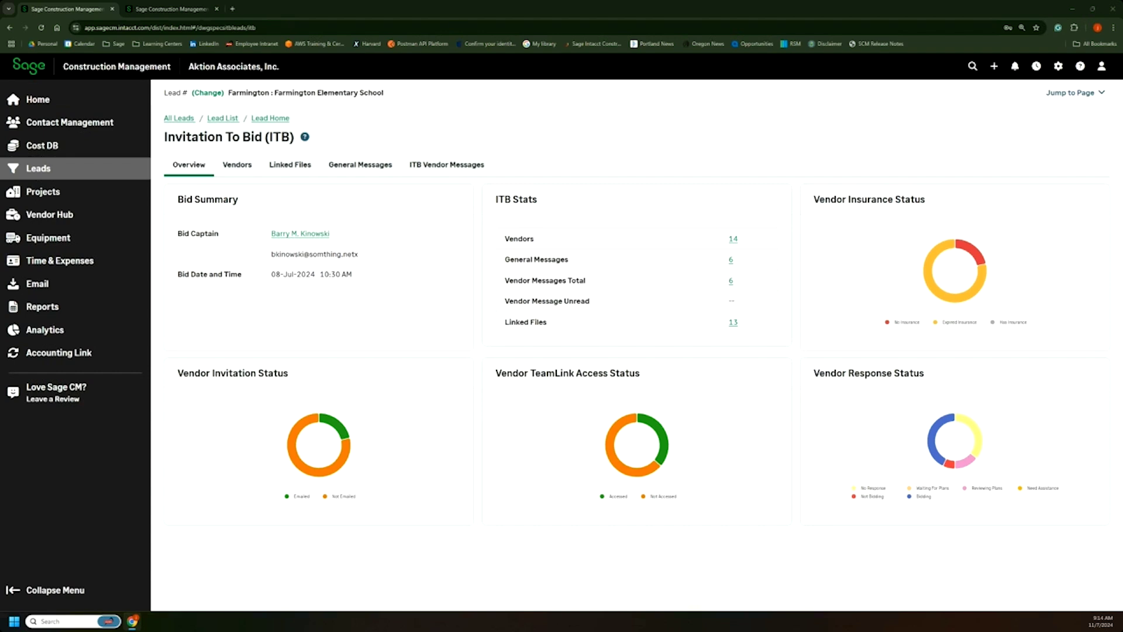
{"action": "left_click", "coordinate": [247, 173]}
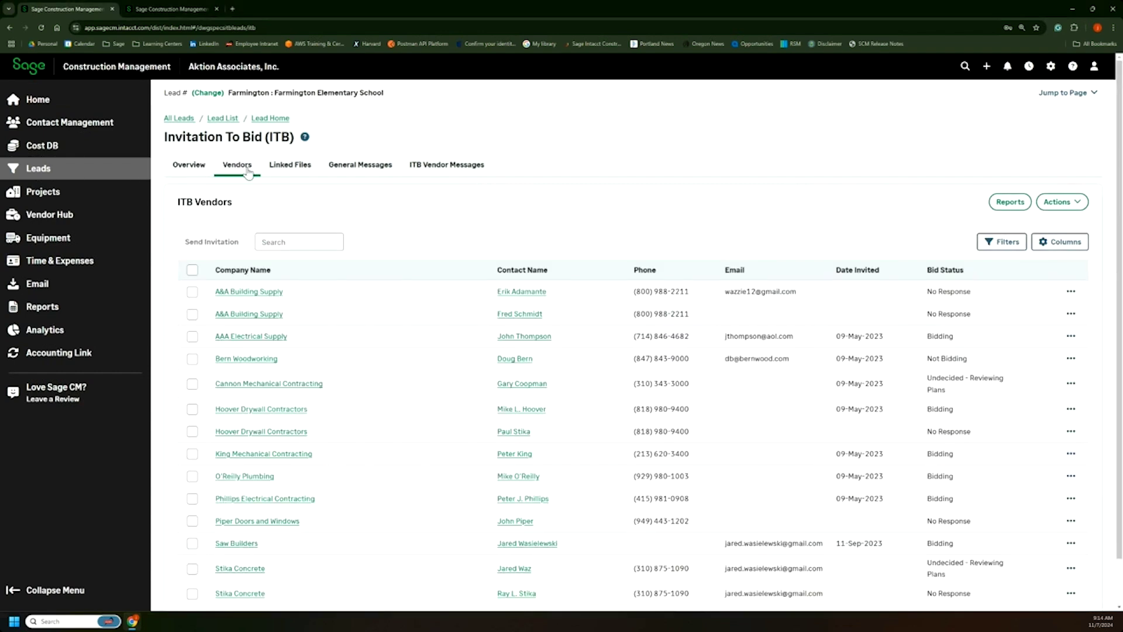
Select all vendors in the ITB vendor list.
{"action": "scroll", "coordinate": [316, 242], "scroll_direction": "down", "scroll_amount": 1}
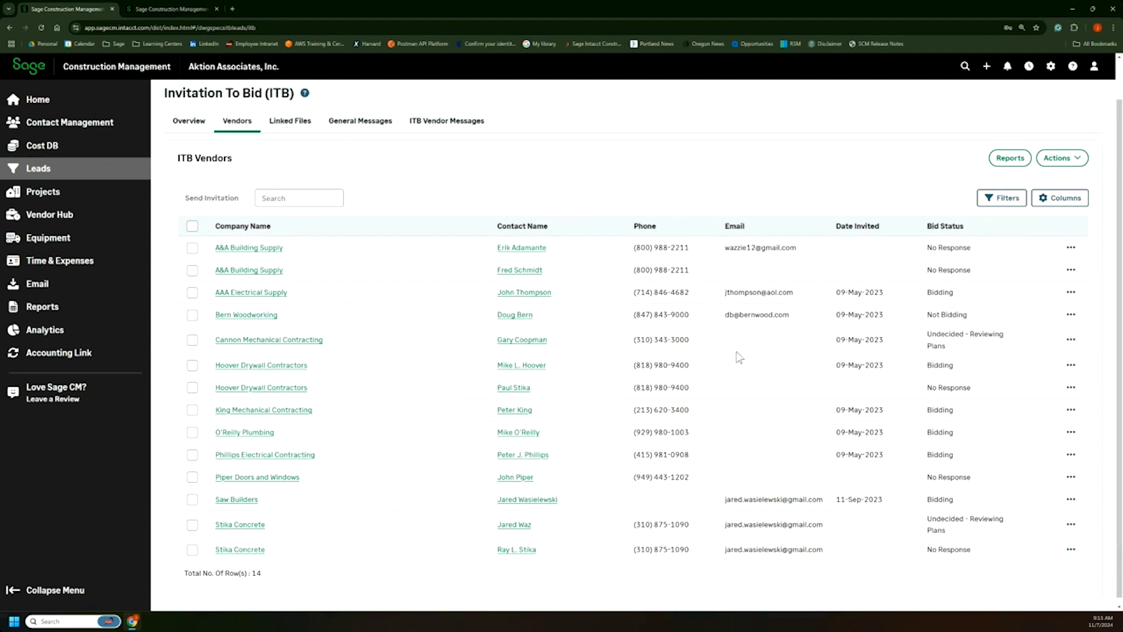
{"action": "left_click", "coordinate": [1076, 168]}
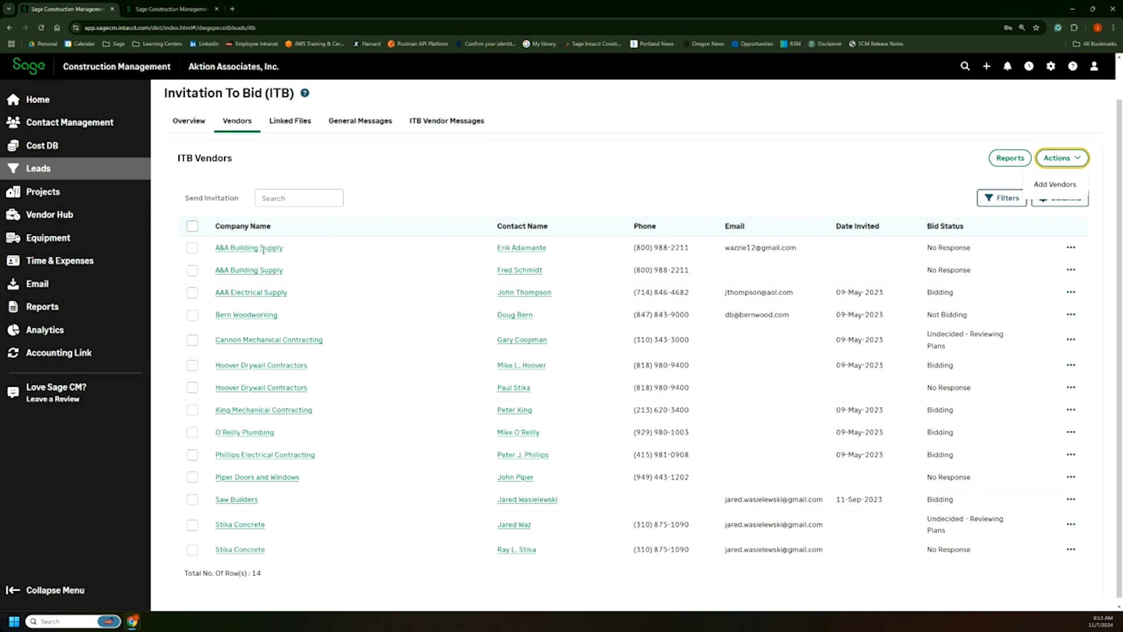
{"action": "left_click", "coordinate": [191, 226]}
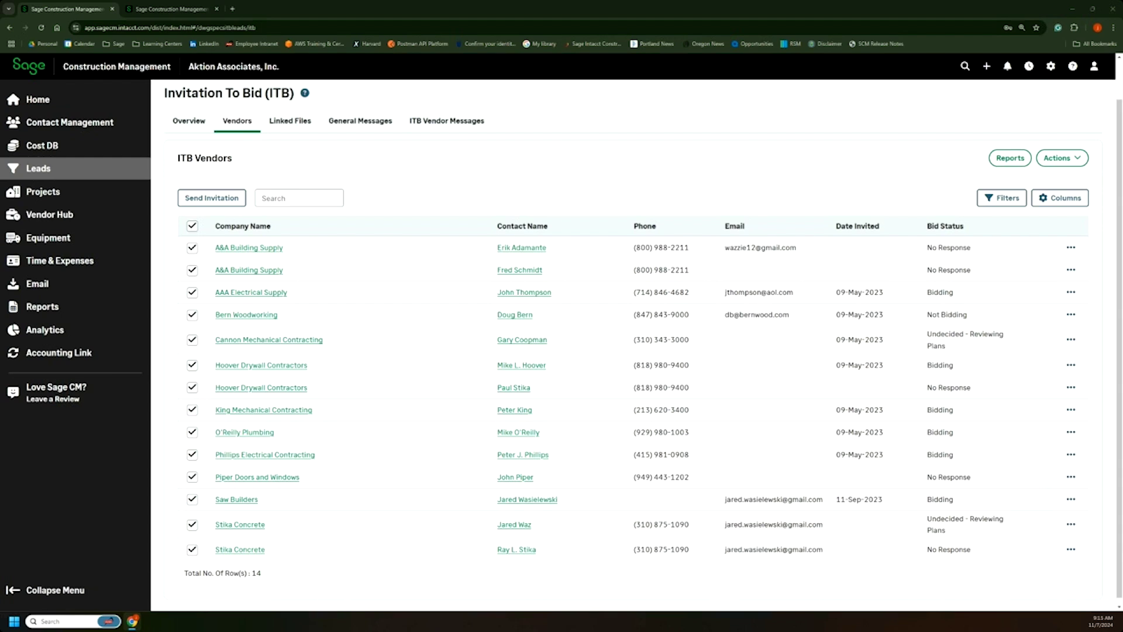
Switch to Gmail and read the Farmington bid invitation email down to its reply options.
{"action": "left_click_drag", "start_coordinate": [2, 117], "coordinate": [582, 5]}
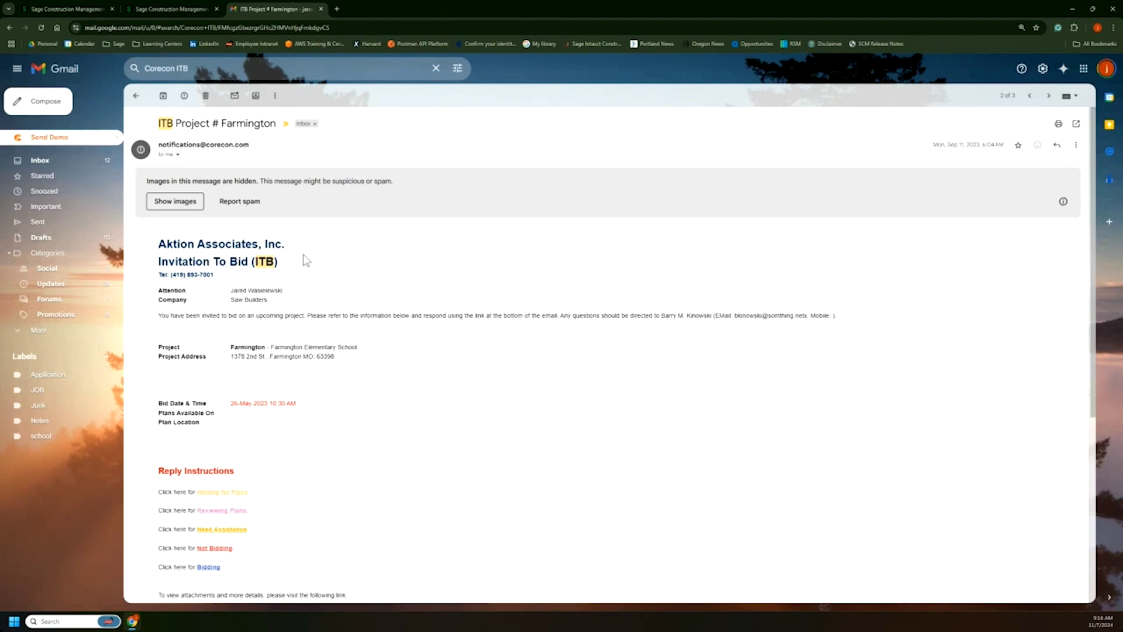
{"action": "scroll", "coordinate": [308, 244], "scroll_direction": "down", "scroll_amount": 1}
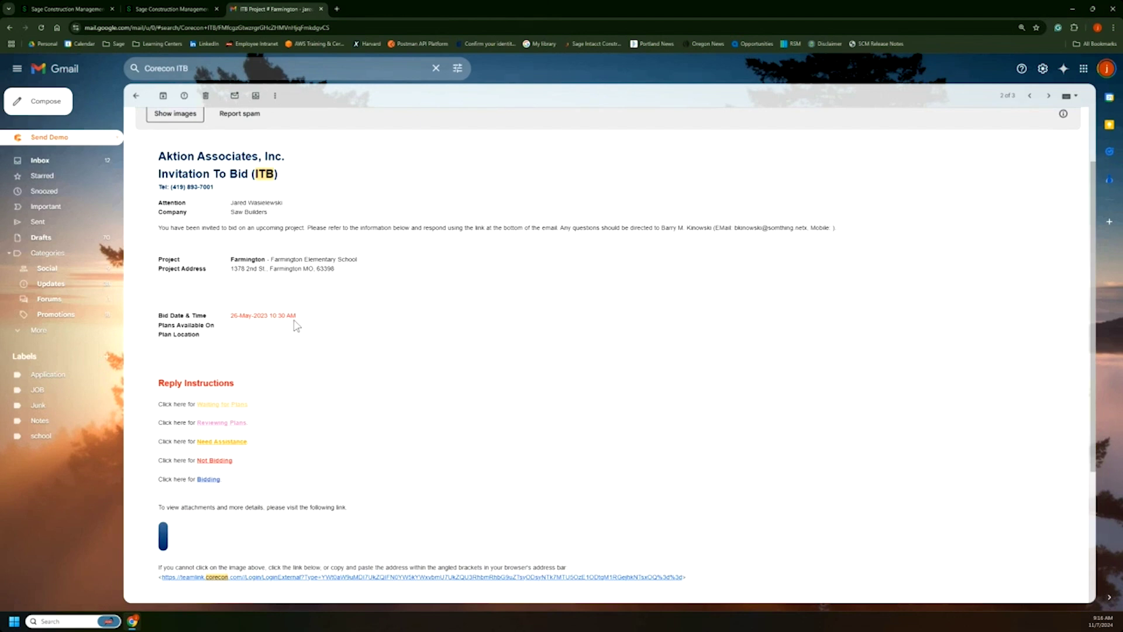
{"action": "scroll", "coordinate": [285, 321], "scroll_direction": "down", "scroll_amount": 1}
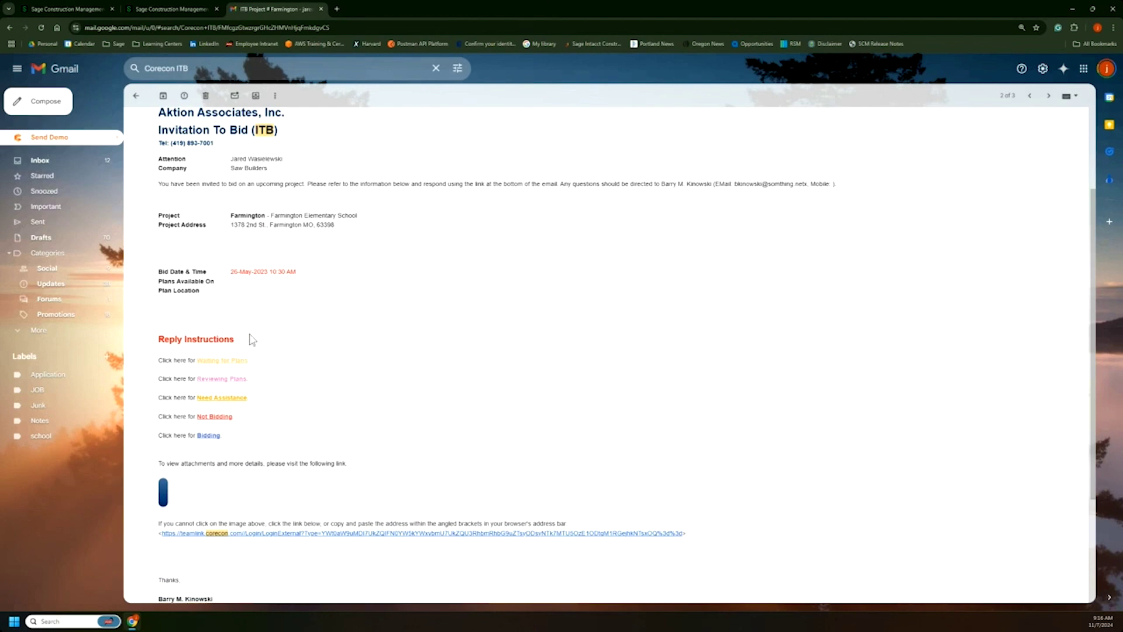
{"action": "left_click", "coordinate": [240, 360]}
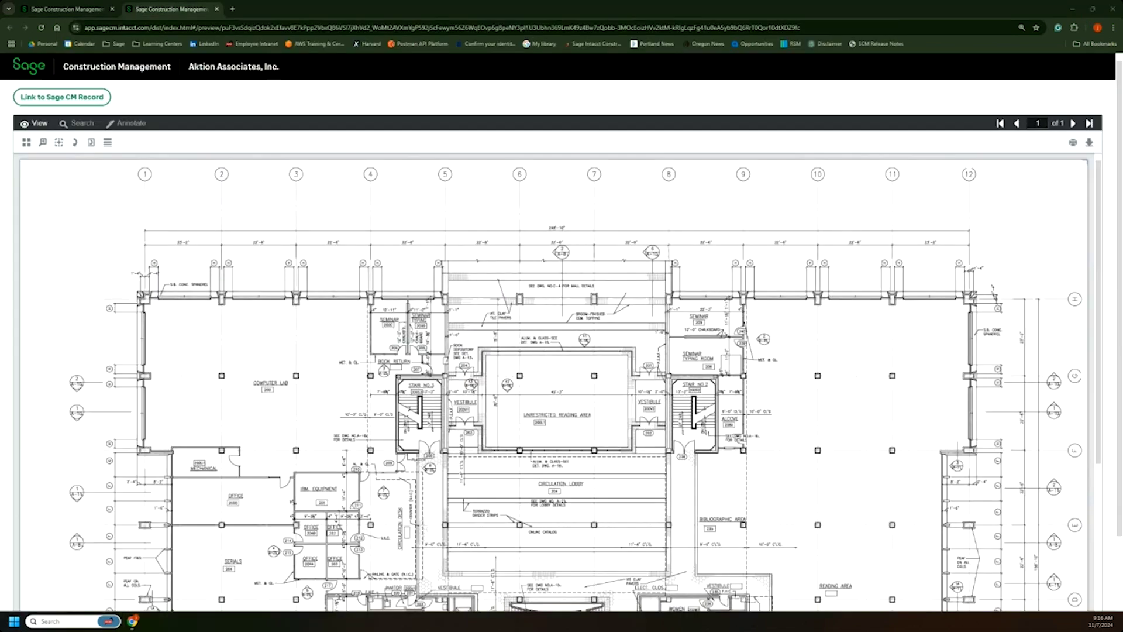
Close the drawing preview and sort the ITB vendors by bid status.
{"action": "left_click", "coordinate": [216, 9]}
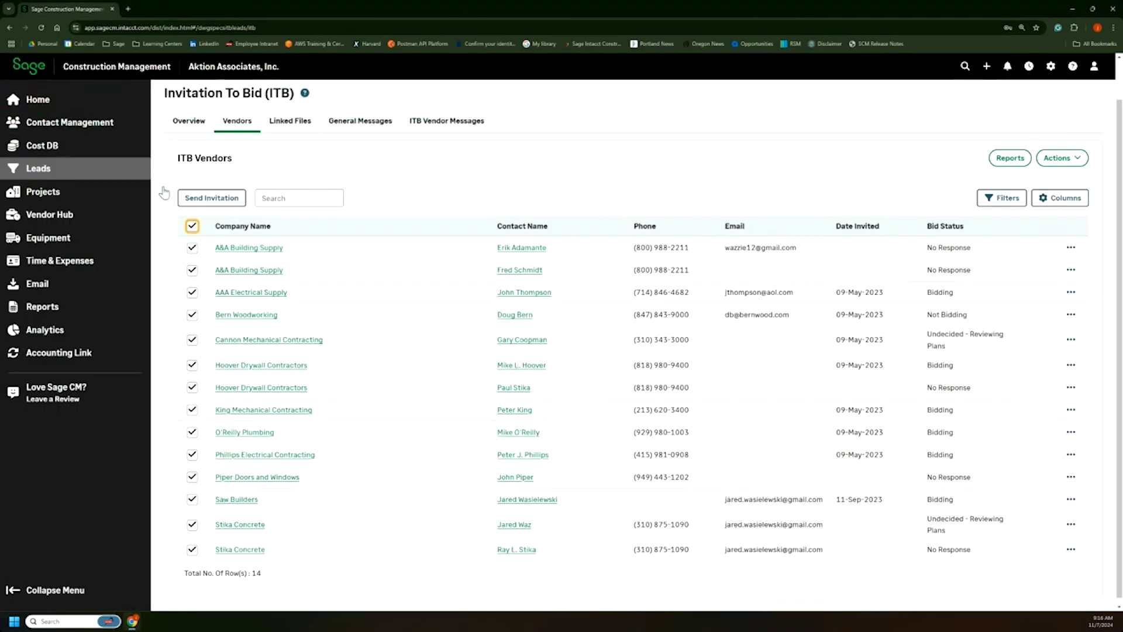
{"action": "left_click_drag", "start_coordinate": [930, 227], "coordinate": [964, 227]}
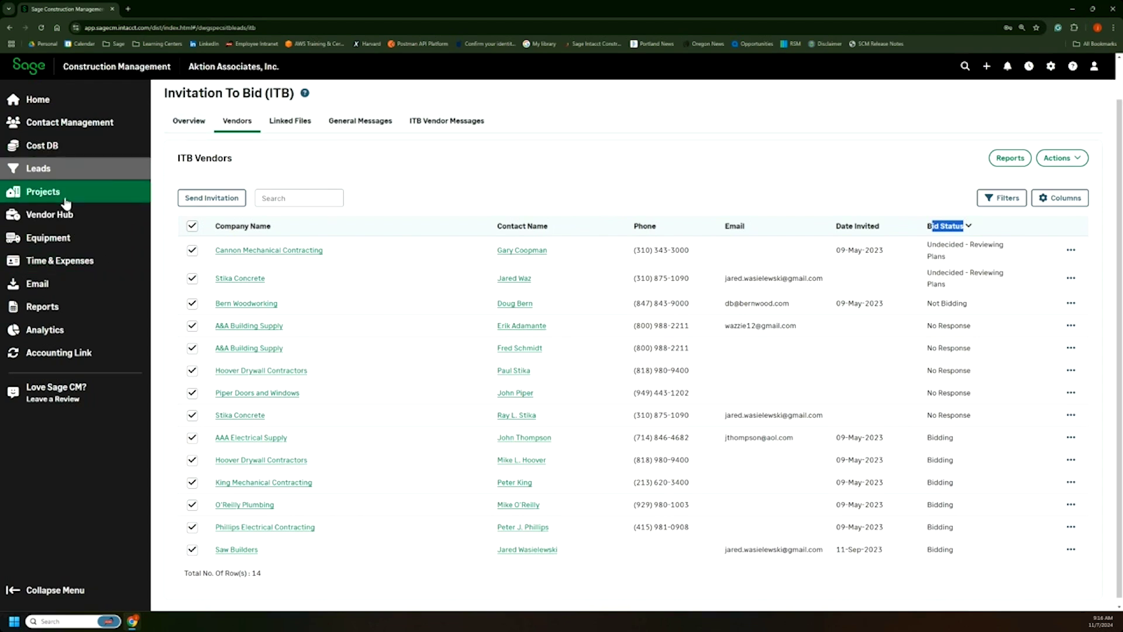
Return to the lead's home page and open its Base Bid estimate's property details.
{"action": "left_click", "coordinate": [10, 27]}
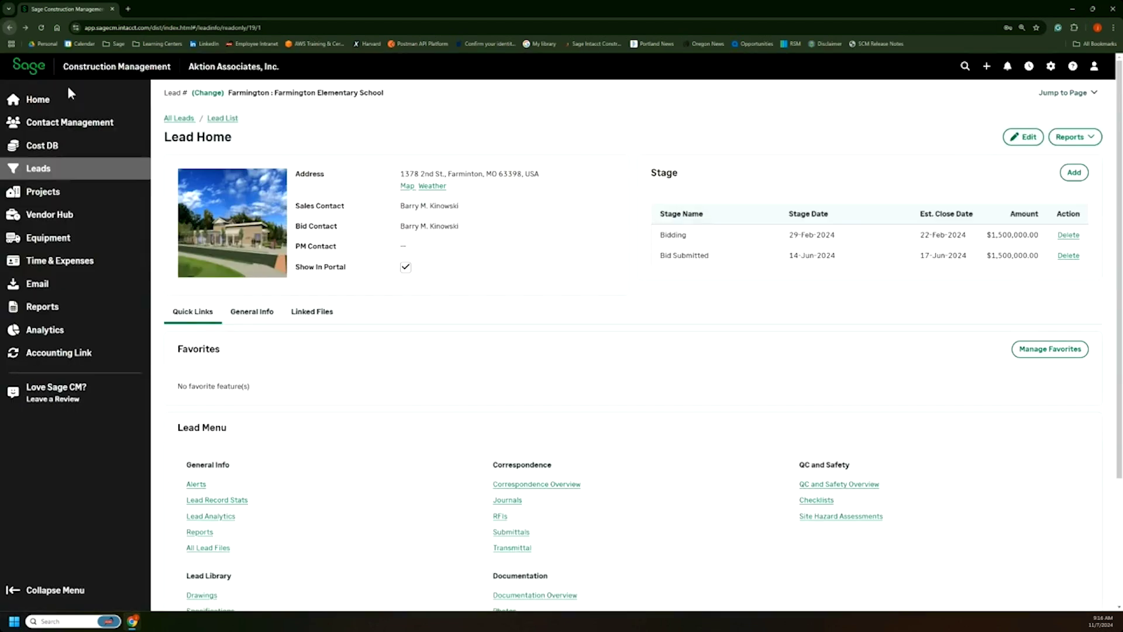
{"action": "scroll", "coordinate": [285, 431], "scroll_direction": "down", "scroll_amount": 3}
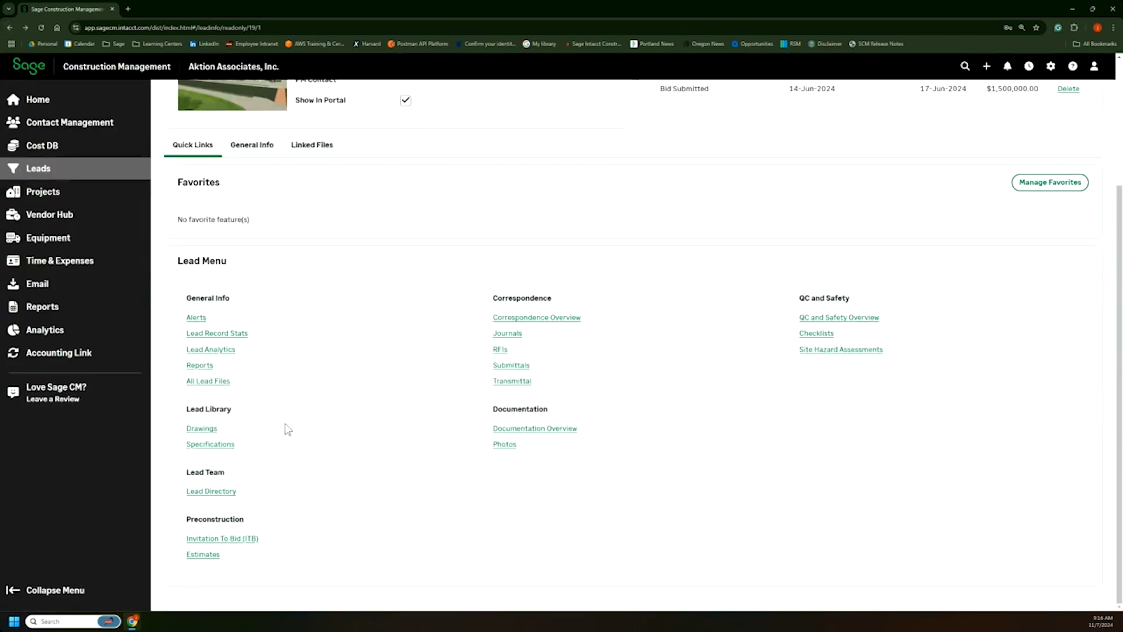
{"action": "left_click", "coordinate": [212, 554]}
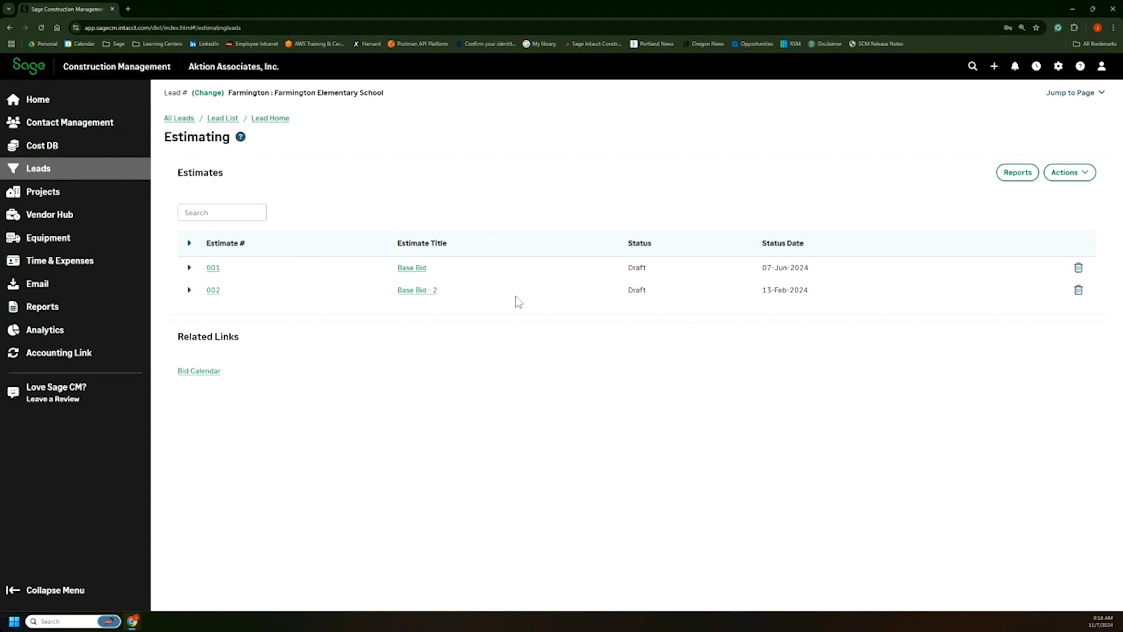
{"action": "left_click", "coordinate": [406, 267]}
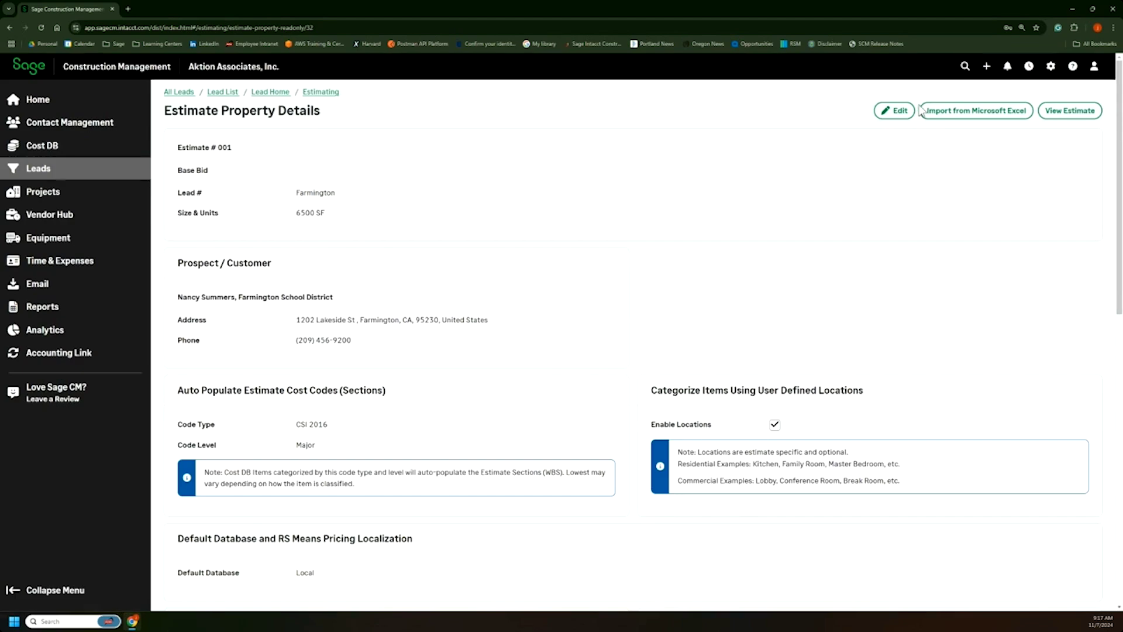
View the Base Bid estimate's cost codes and its locations.
{"action": "left_click", "coordinate": [939, 109]}
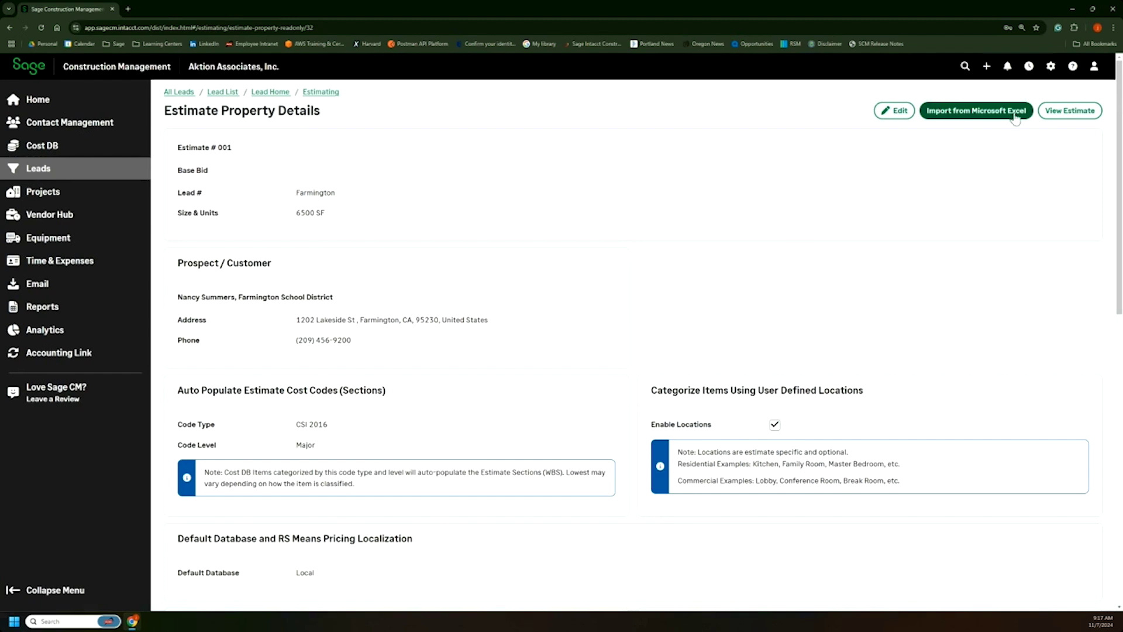
{"action": "left_click", "coordinate": [1069, 111]}
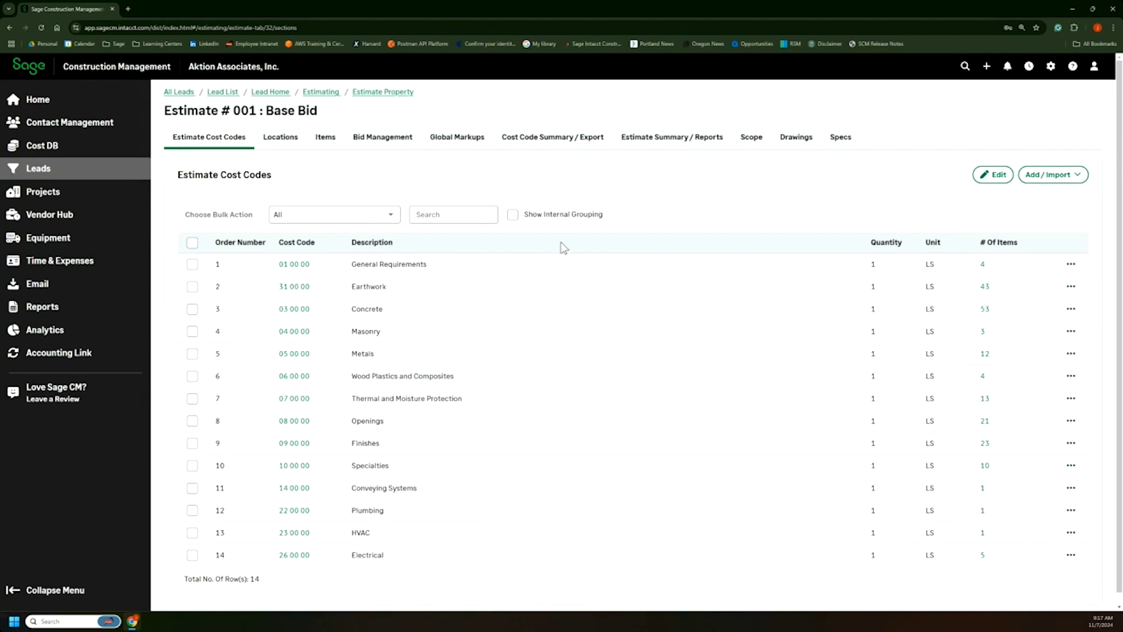
{"action": "left_click", "coordinate": [281, 142]}
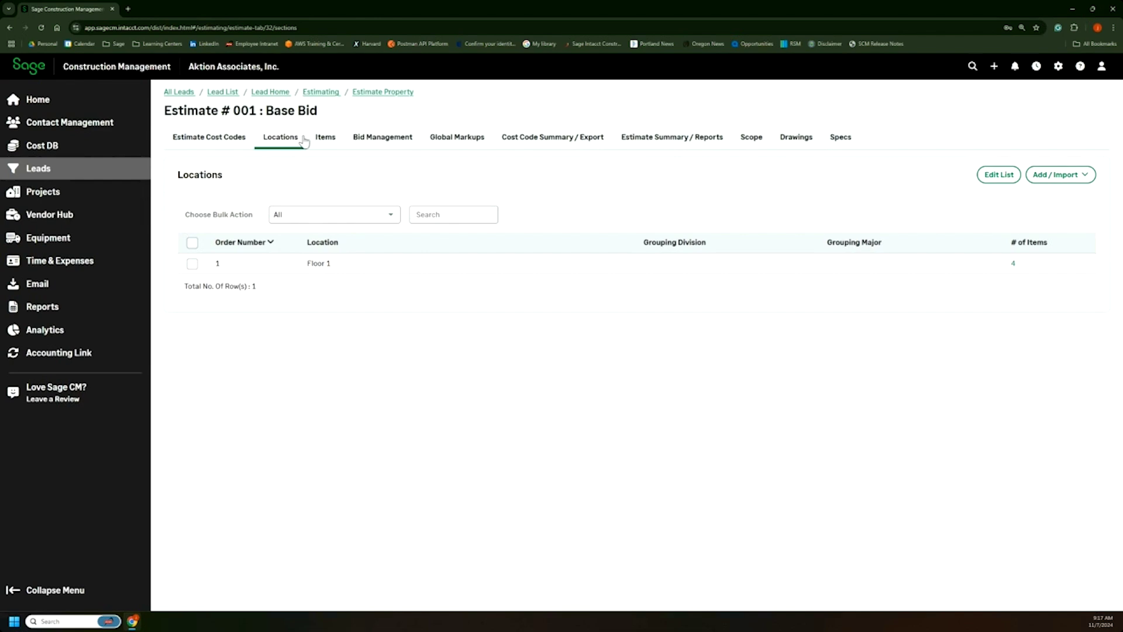
View the Base Bid's "Asphaltic concrete pavement, paving, bind" item details and those of the item preceding it.
{"action": "left_click", "coordinate": [323, 139]}
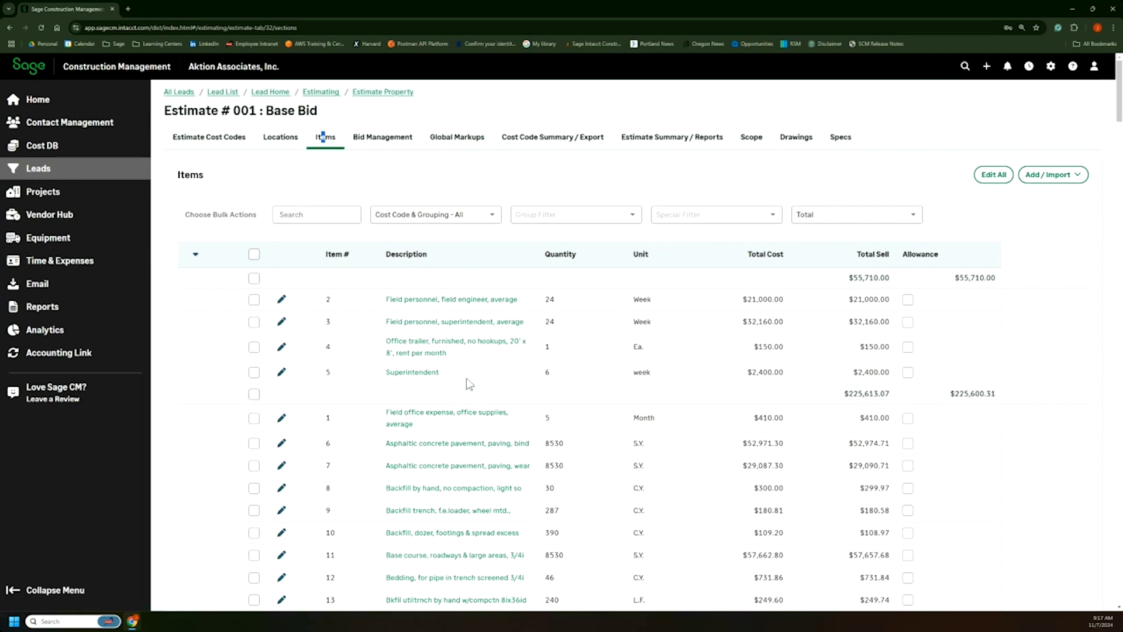
{"action": "left_click", "coordinate": [442, 446]}
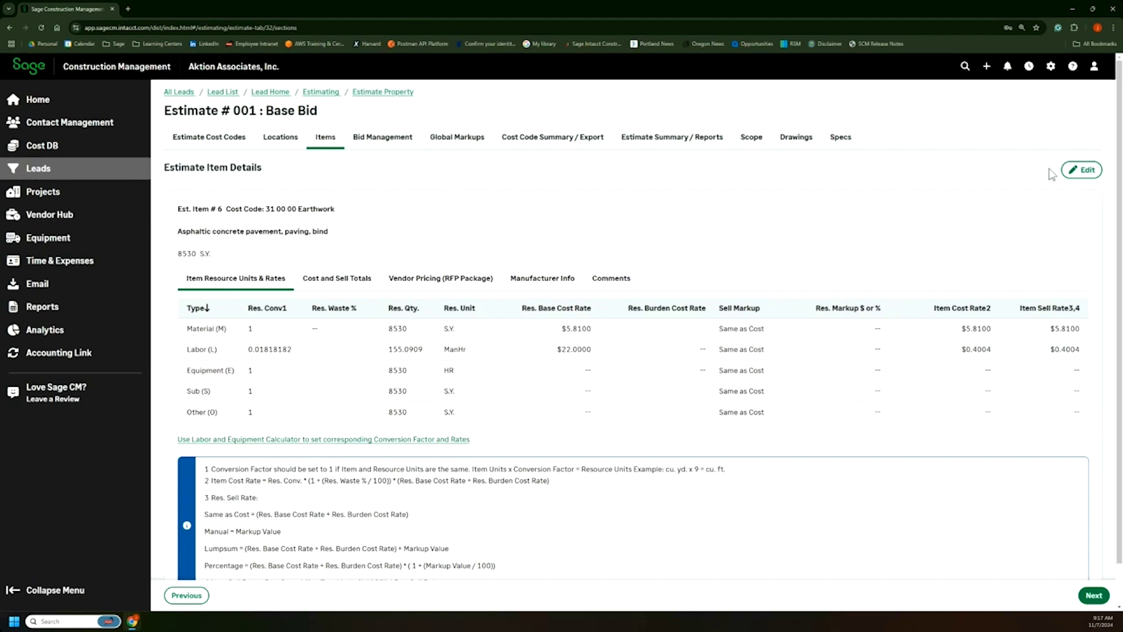
{"action": "left_click", "coordinate": [186, 596]}
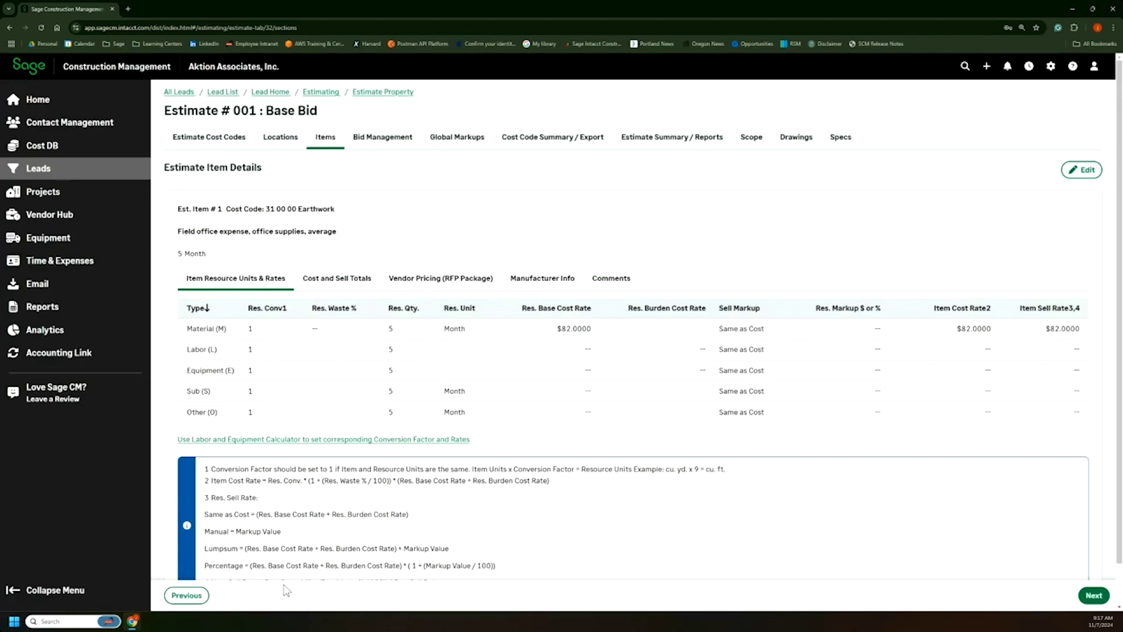
Open the Plumbing RFP package in the estimate's bid management and review its bidders, lock status, linked files and sent emails.
{"action": "left_click", "coordinate": [373, 144]}
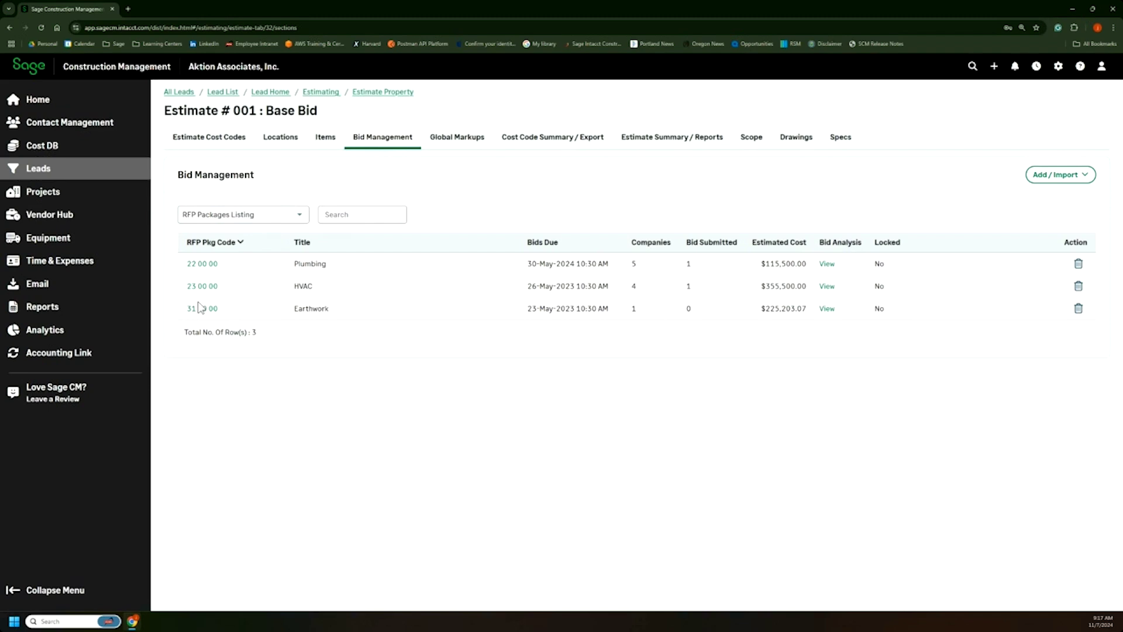
{"action": "left_click", "coordinate": [201, 266]}
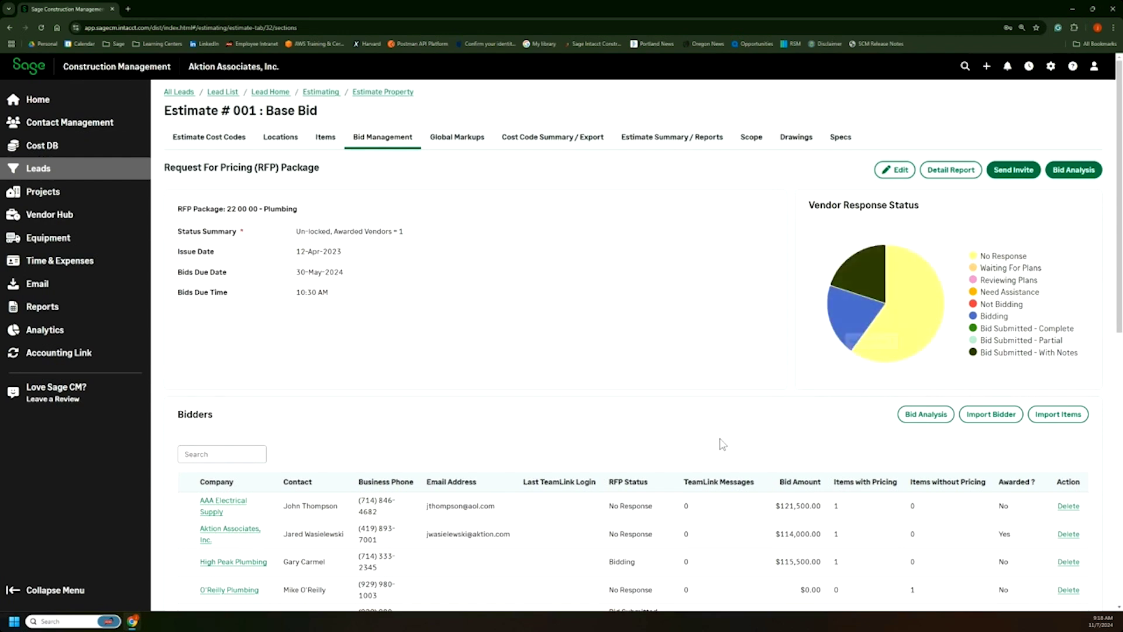
{"action": "scroll", "coordinate": [723, 468], "scroll_direction": "down", "scroll_amount": 3}
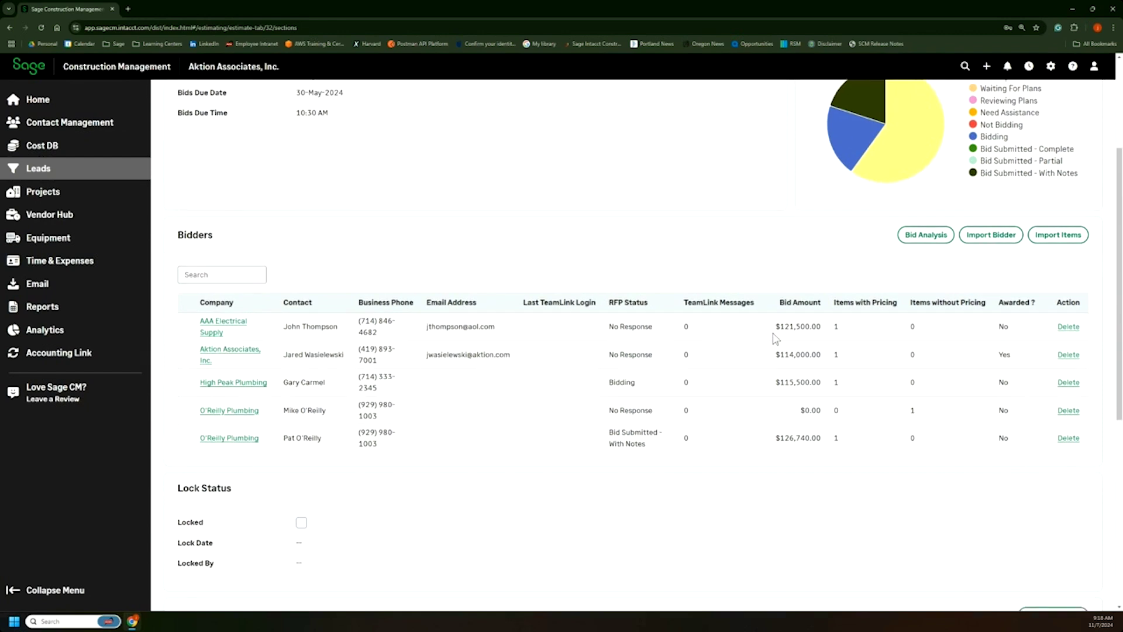
{"action": "scroll", "coordinate": [770, 336], "scroll_direction": "down", "scroll_amount": 6}
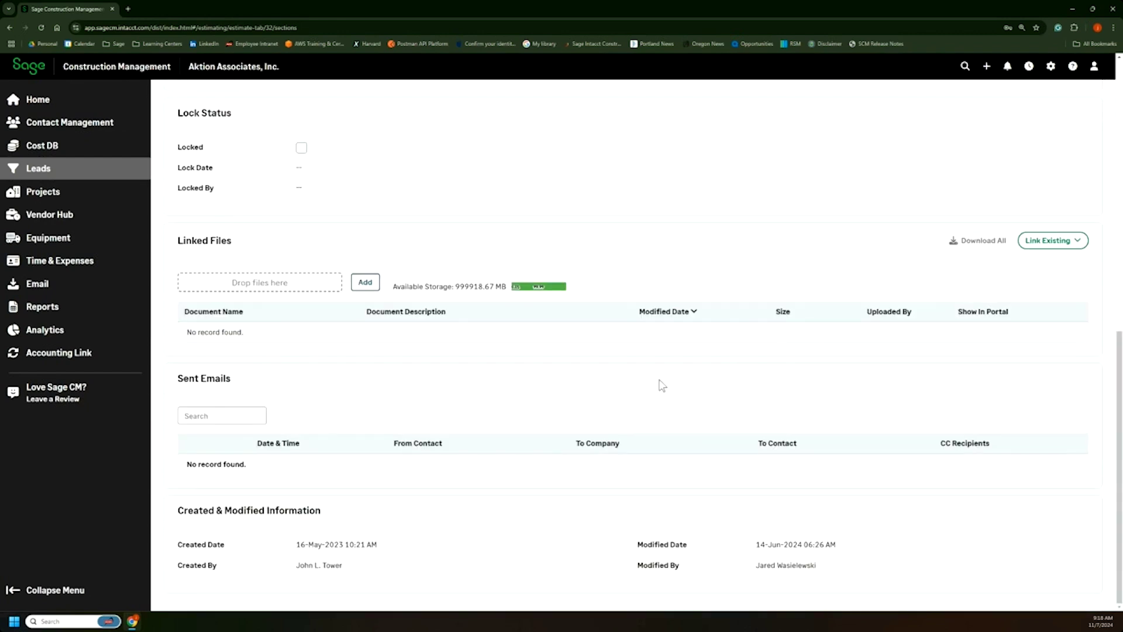
{"action": "left_click_drag", "start_coordinate": [180, 379], "coordinate": [243, 387]}
{"action": "scroll", "coordinate": [422, 339], "scroll_direction": "up", "scroll_amount": 8}
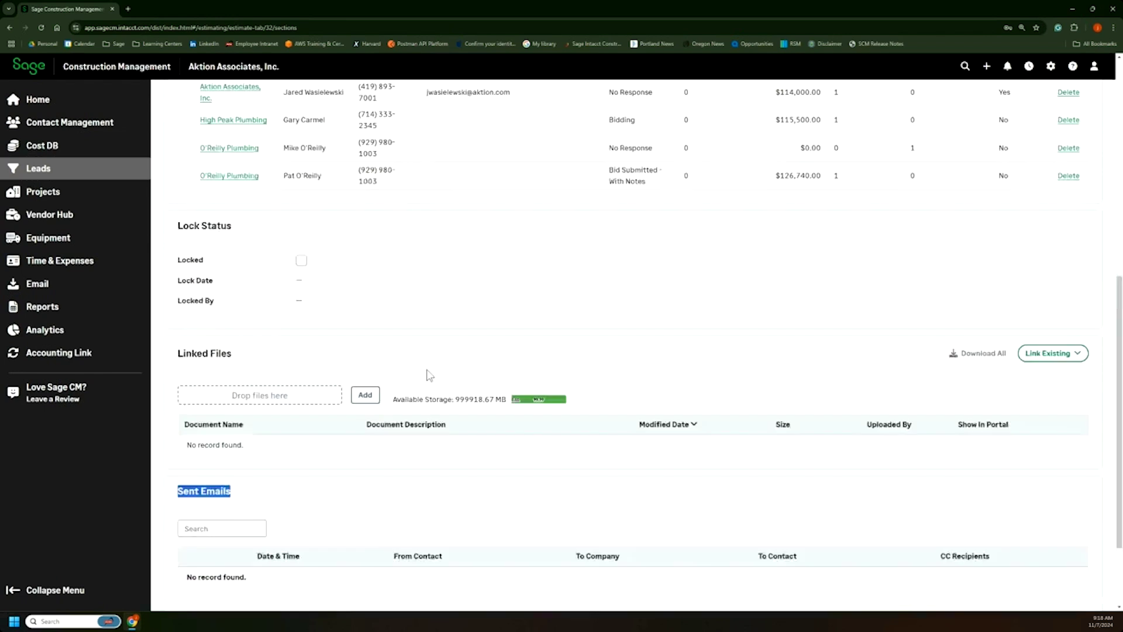
{"action": "scroll", "coordinate": [453, 411], "scroll_direction": "up", "scroll_amount": 2}
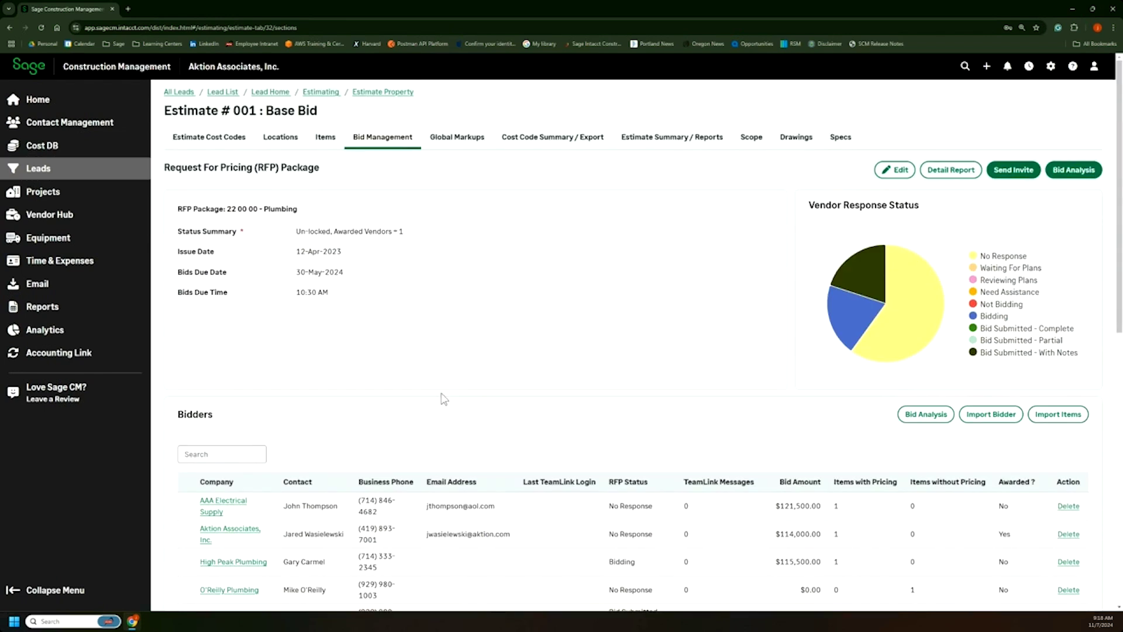
Open the Plumbing RFP package's import of estimate items from its bidders section and leave it without importing.
{"action": "scroll", "coordinate": [445, 401], "scroll_direction": "down", "scroll_amount": 2}
{"action": "scroll", "coordinate": [444, 412], "scroll_direction": "down", "scroll_amount": 1}
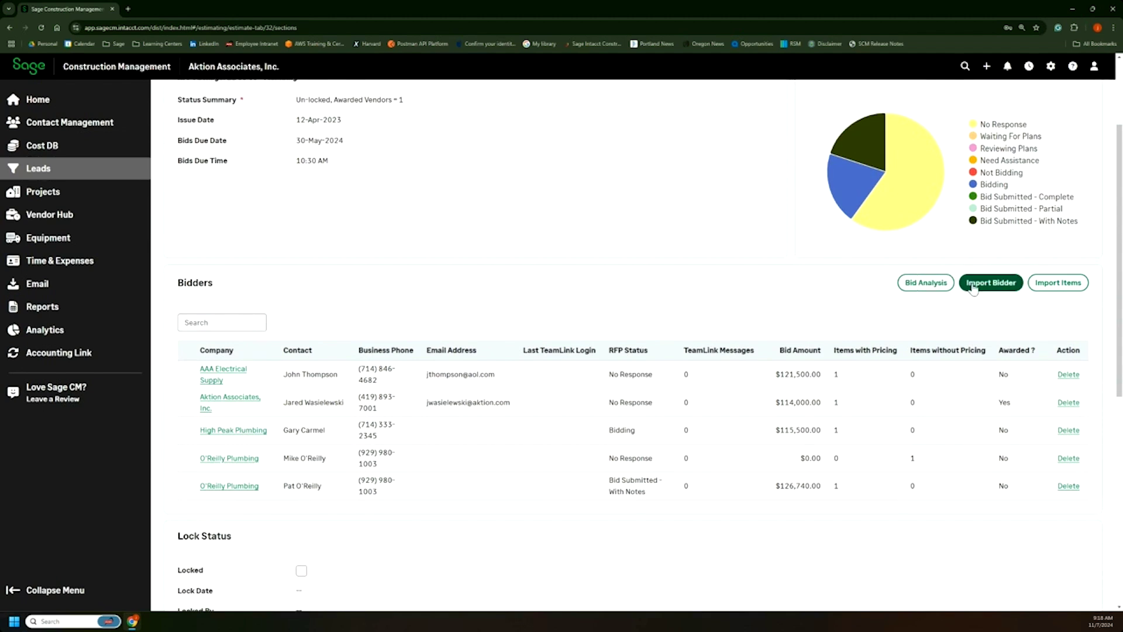
{"action": "left_click", "coordinate": [1051, 286]}
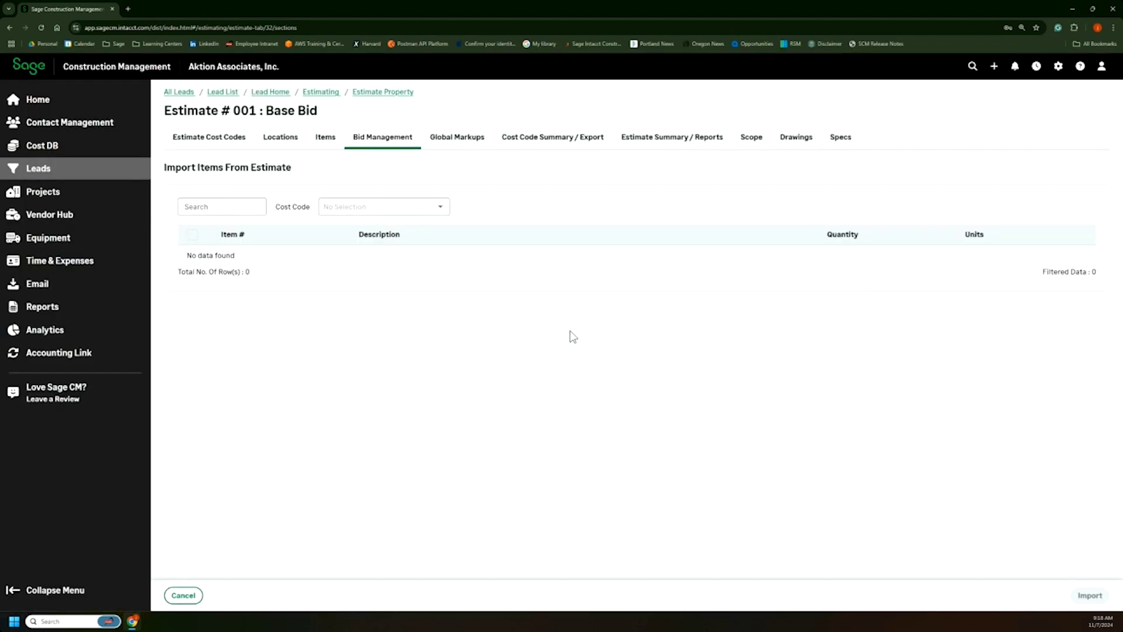
{"action": "key", "text": "alt+Left"}
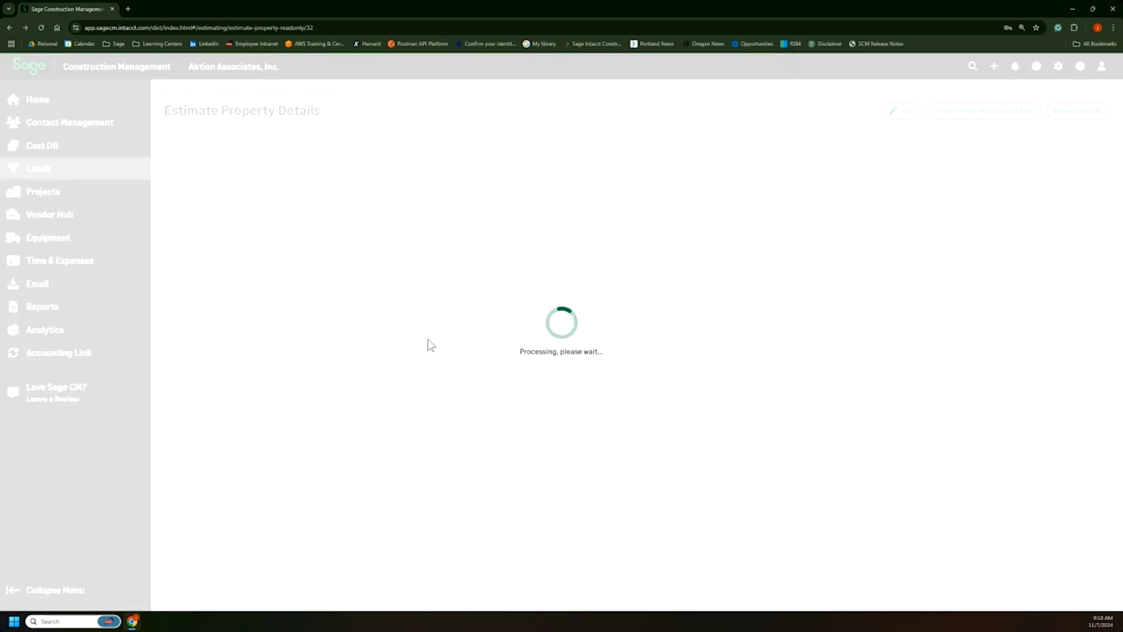
Look through the estimate property details and reopen the Base Bid estimate at its cost codes.
{"action": "scroll", "coordinate": [551, 344], "scroll_direction": "down", "scroll_amount": 1}
{"action": "scroll", "coordinate": [551, 344], "scroll_direction": "down", "scroll_amount": 3}
{"action": "scroll", "coordinate": [594, 343], "scroll_direction": "up", "scroll_amount": 5}
{"action": "left_click", "coordinate": [1073, 110]}
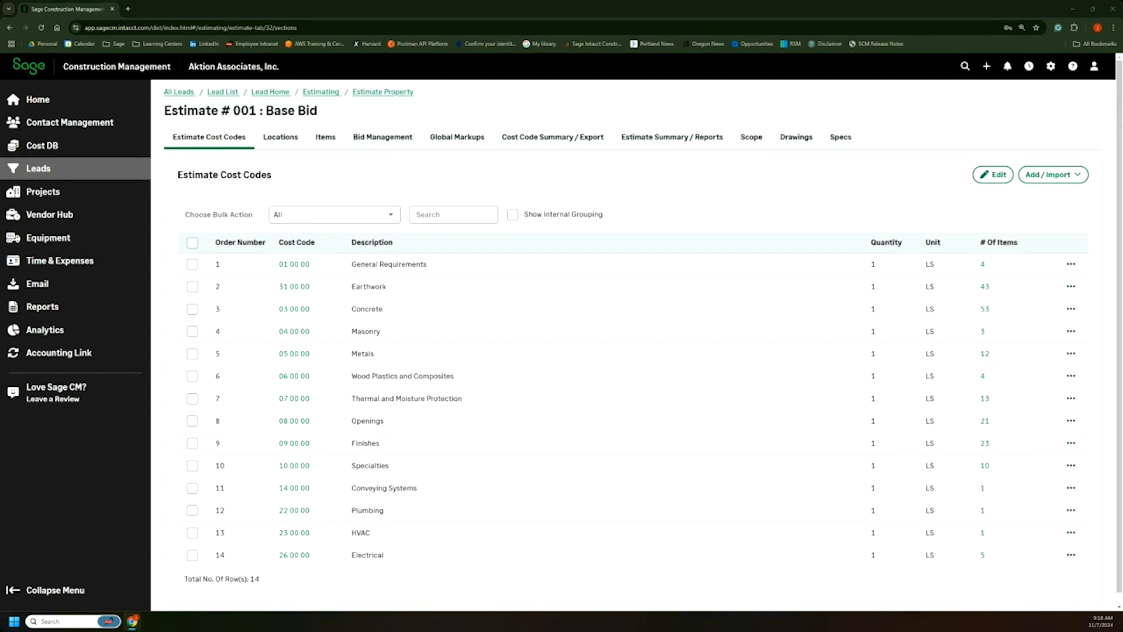
Switch to the TeamLink Portal and filter its bid opportunities with a From Bid Date of 08-Oct-2023.
{"action": "left_click_drag", "start_coordinate": [100, 215], "coordinate": [493, 8]}
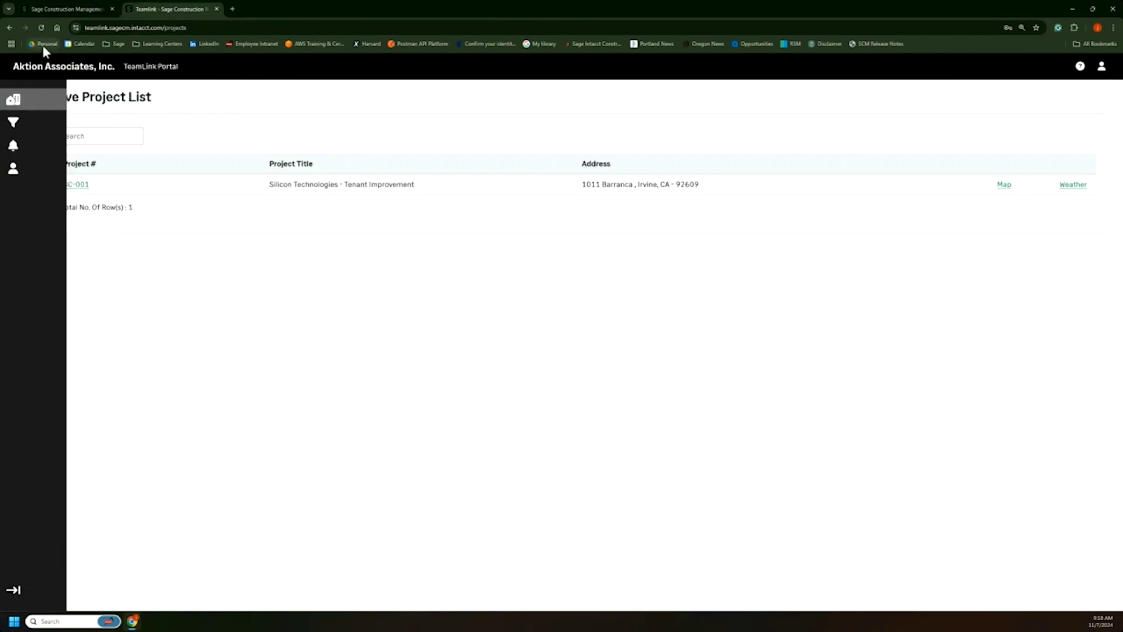
{"action": "mouse_move", "coordinate": [13, 122]}
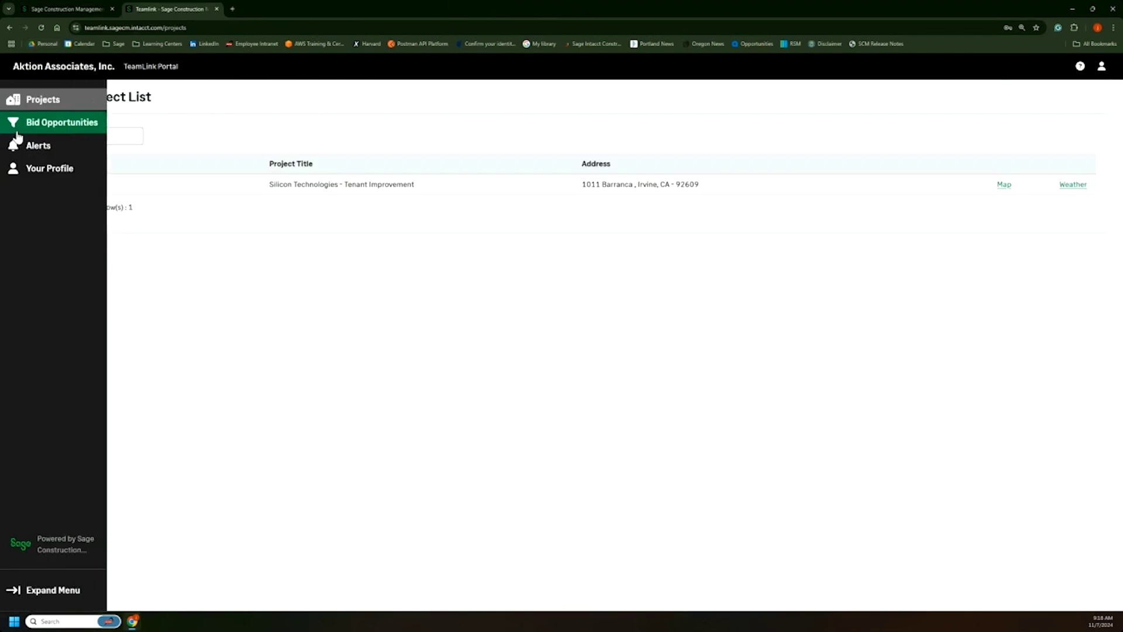
{"action": "left_click", "coordinate": [57, 123]}
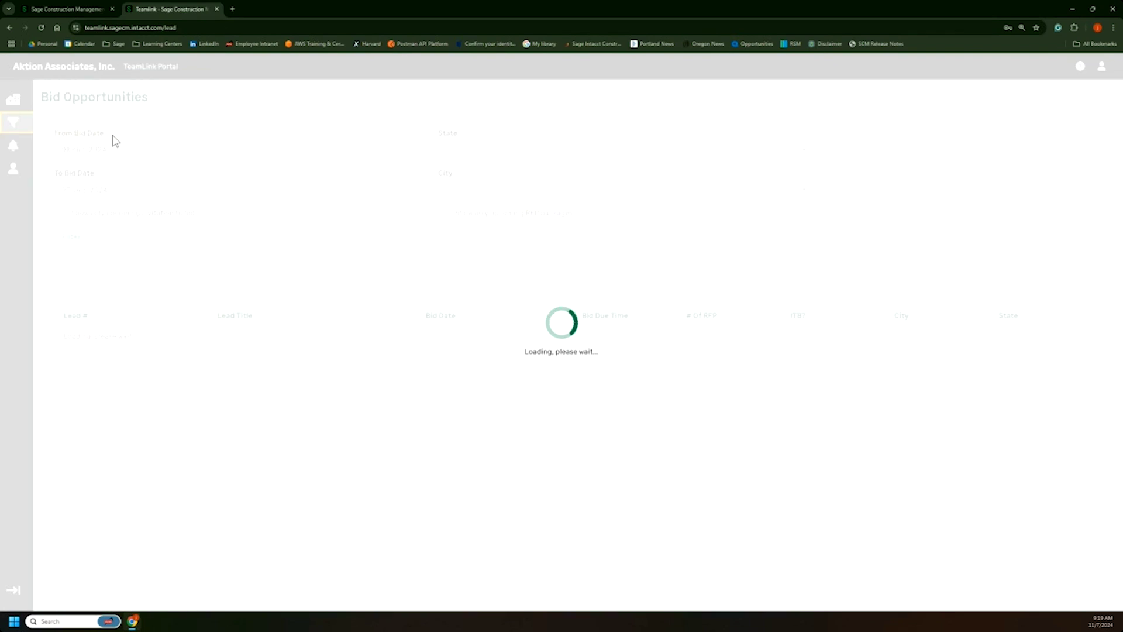
{"action": "left_click", "coordinate": [144, 154]}
{"action": "type", "text": "3"}
{"action": "left_click", "coordinate": [71, 237]}
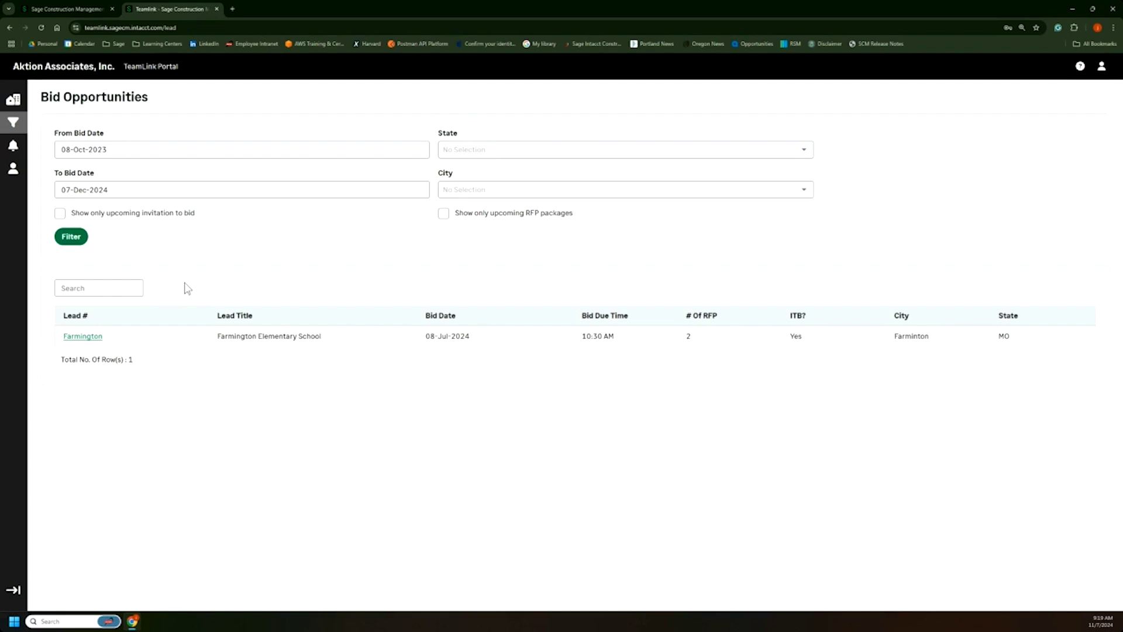
Open the Farmington opportunity's HVAC RFP package, code 23 00 00, and review its bidder status and bidder items.
{"action": "left_click", "coordinate": [93, 337]}
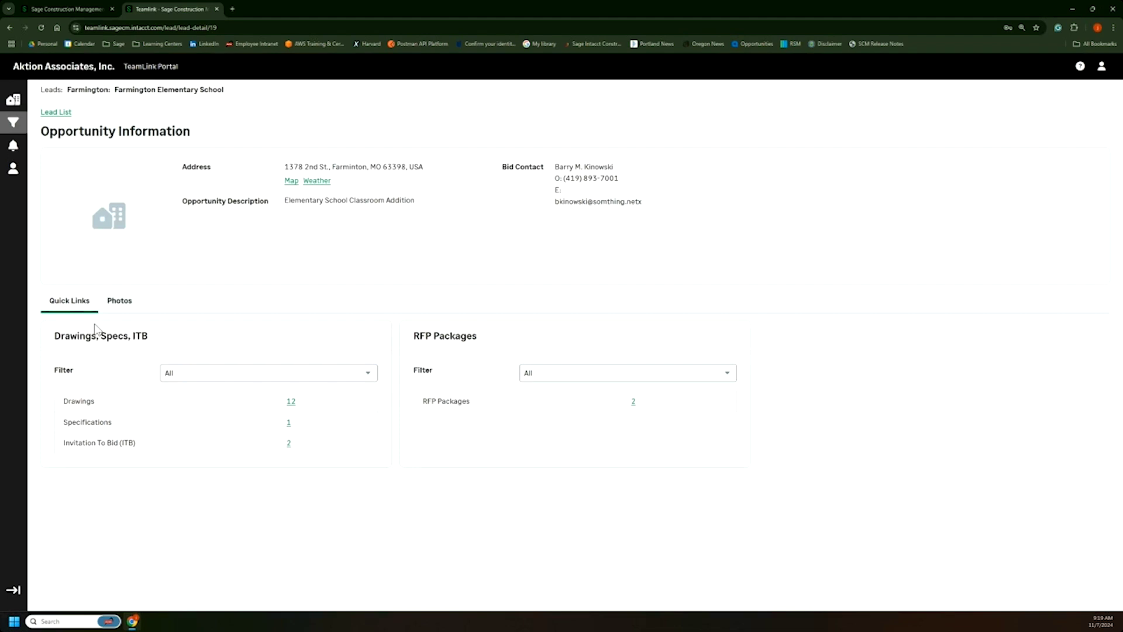
{"action": "left_click", "coordinate": [634, 404]}
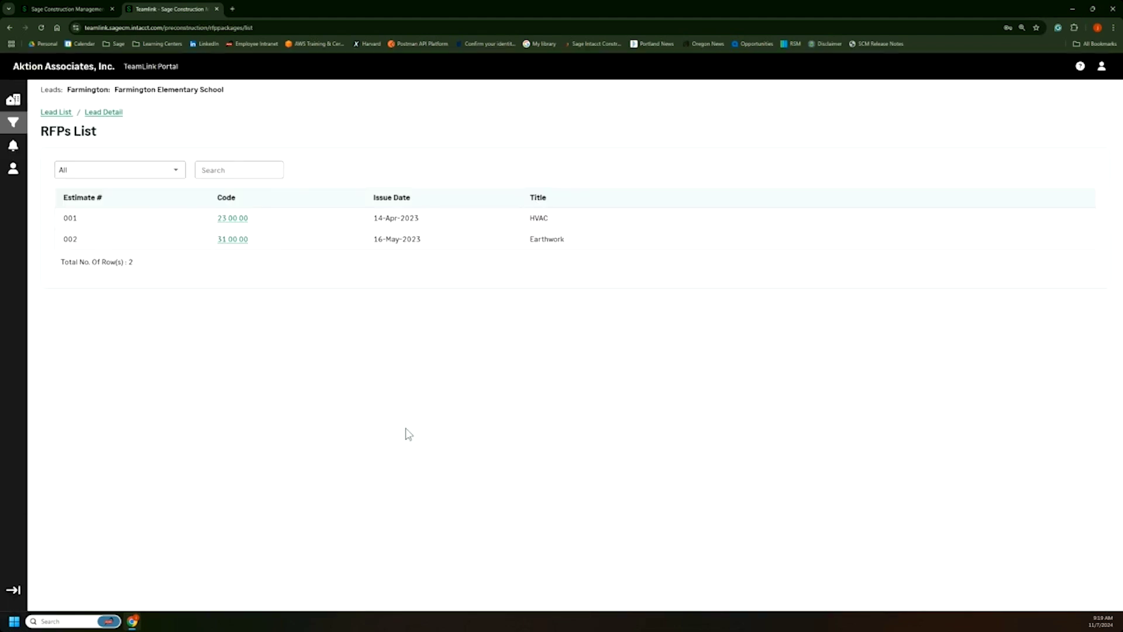
{"action": "left_click", "coordinate": [227, 223]}
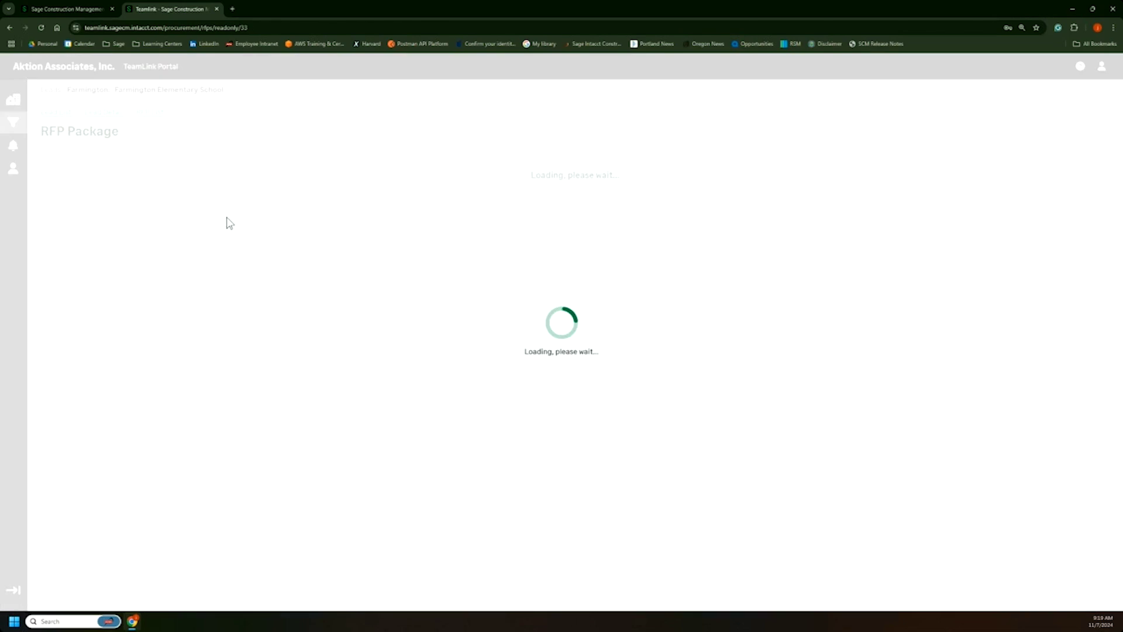
{"action": "scroll", "coordinate": [462, 452], "scroll_direction": "down", "scroll_amount": 7}
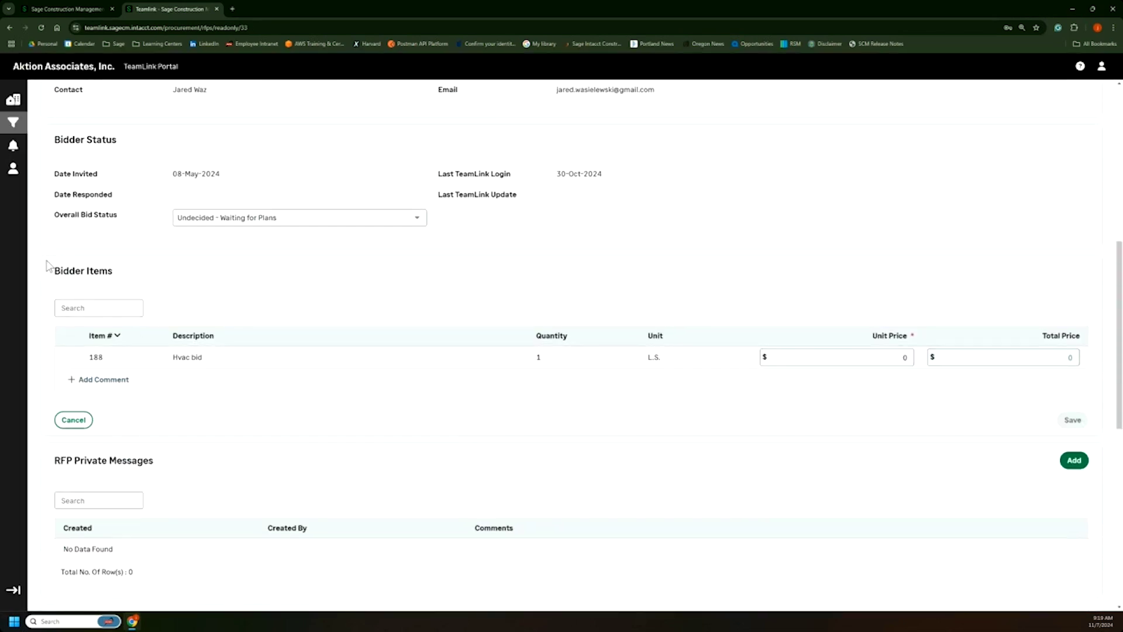
{"action": "left_click_drag", "start_coordinate": [59, 270], "coordinate": [121, 275]}
{"action": "left_click_drag", "start_coordinate": [177, 356], "coordinate": [256, 366]}
Return to Sage Construction Management and view the Base Bid's global markups, drawings and estimate summary.
{"action": "left_click", "coordinate": [87, 7]}
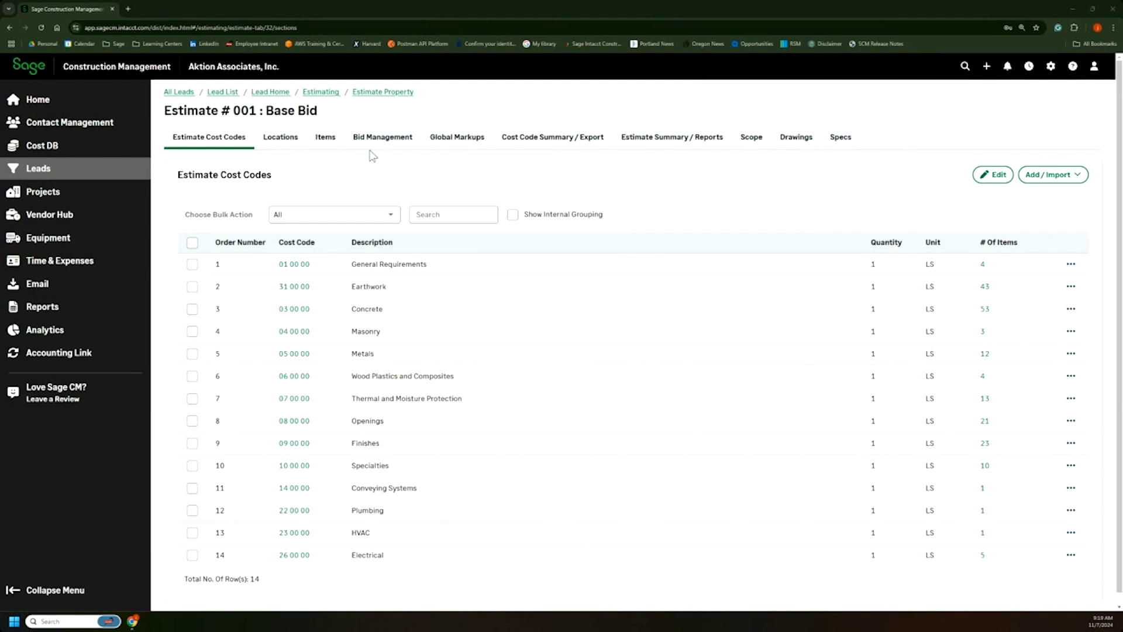
{"action": "left_click", "coordinate": [441, 139]}
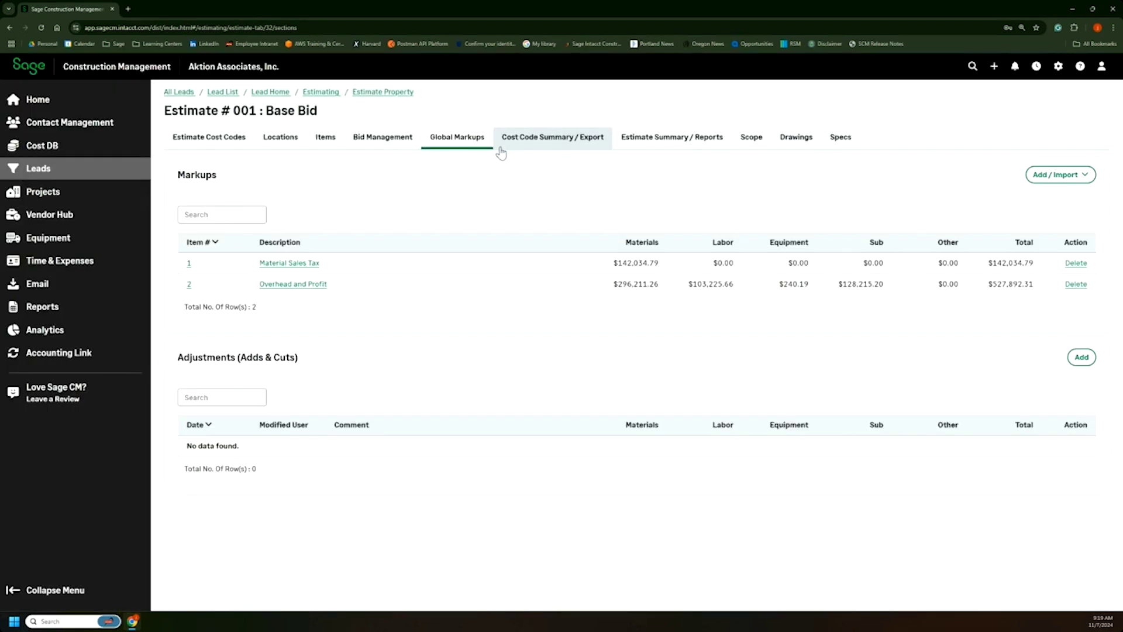
{"action": "left_click", "coordinate": [794, 146]}
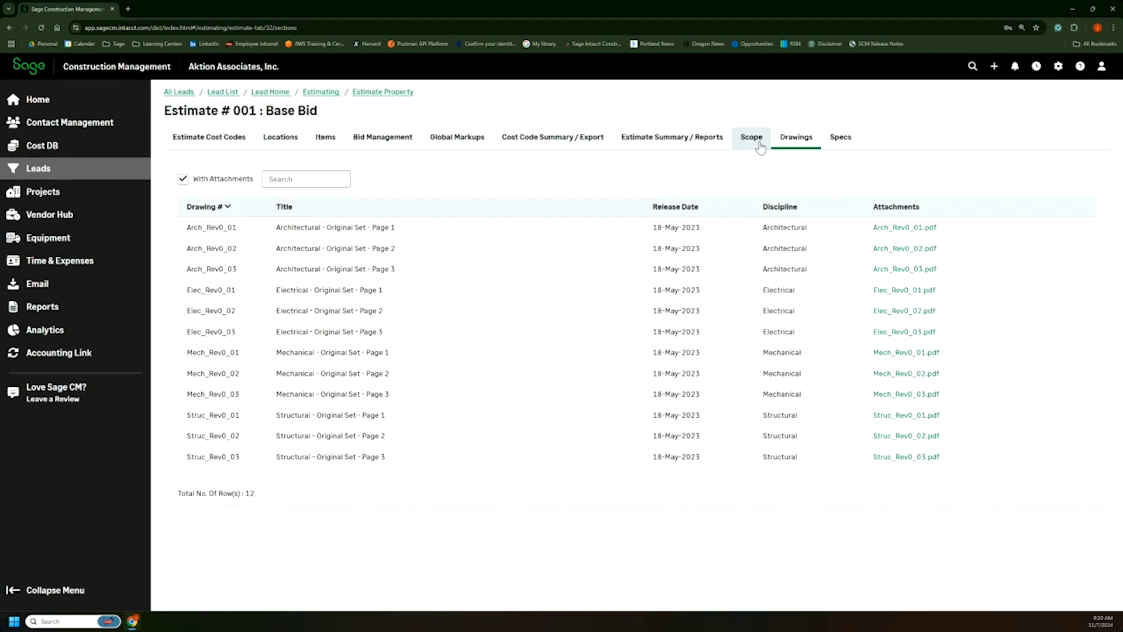
{"action": "left_click", "coordinate": [760, 146]}
{"action": "left_click", "coordinate": [731, 147]}
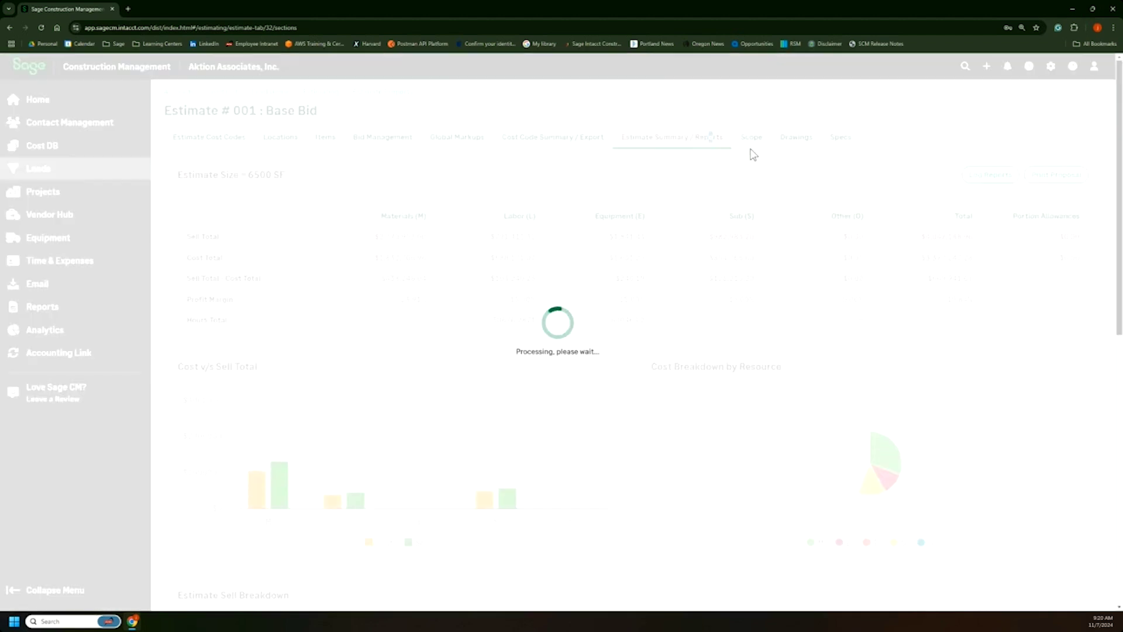
Prepare the estimate proposal email with items grouped by cost code, Default template, Email PDF (Adobe Acrobat) export and Default email template.
{"action": "left_click", "coordinate": [1053, 175]}
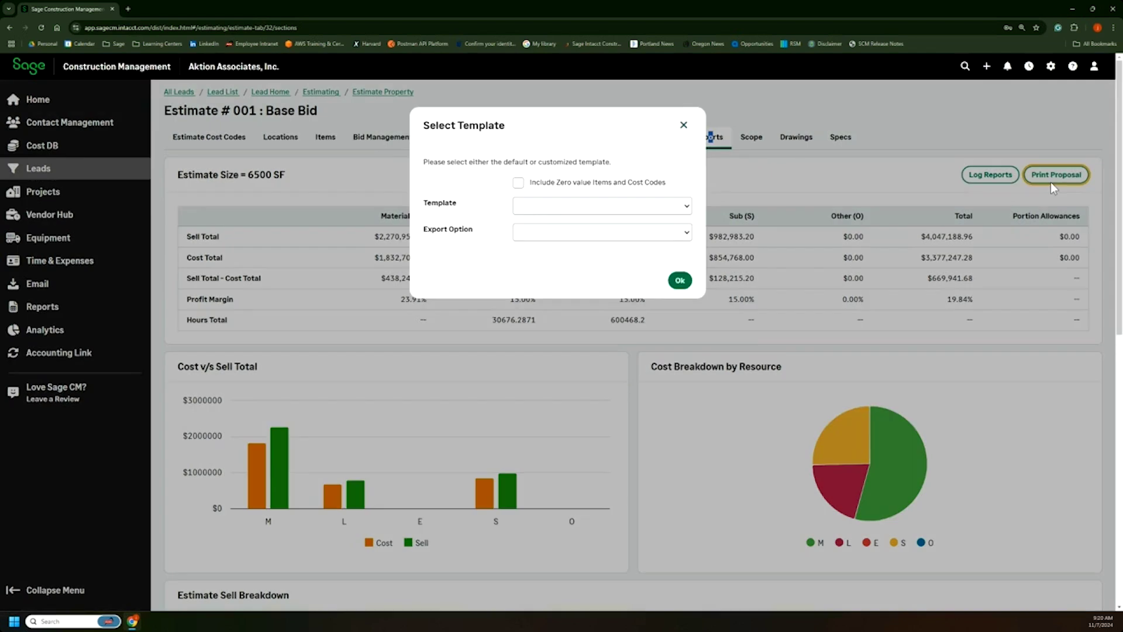
{"action": "left_click", "coordinate": [682, 165]}
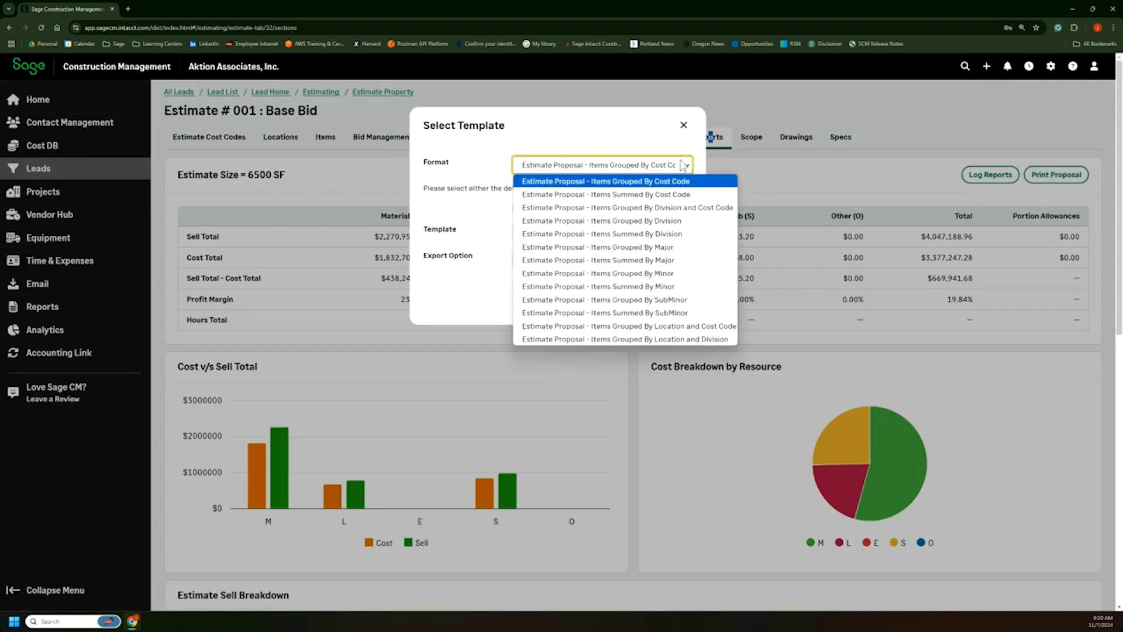
{"action": "left_click", "coordinate": [471, 296]}
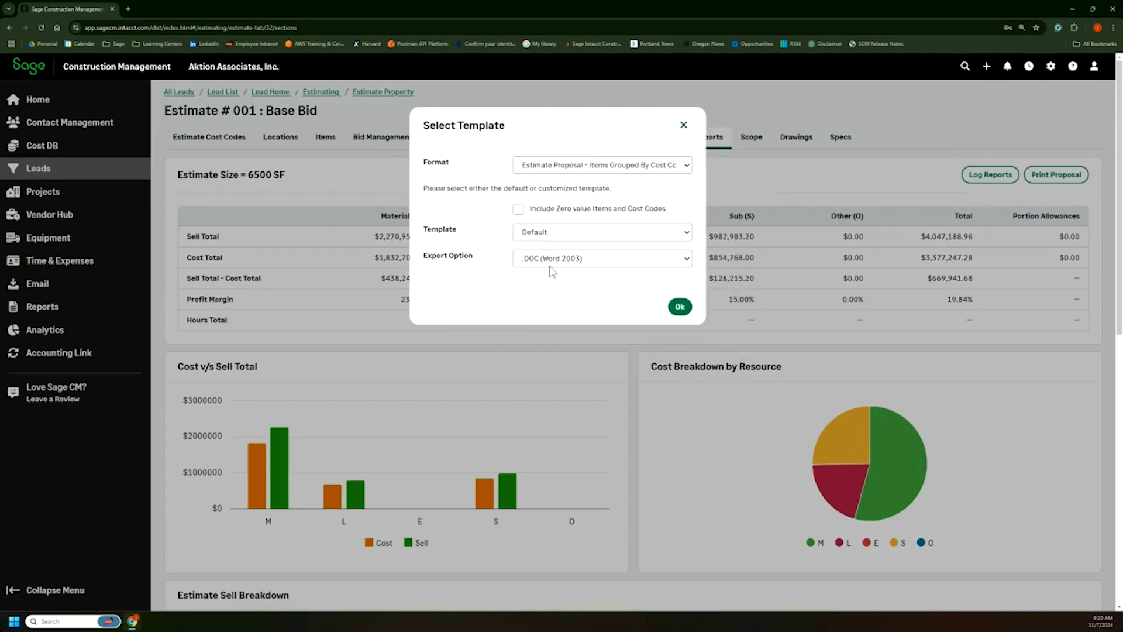
{"action": "left_click", "coordinate": [571, 259]}
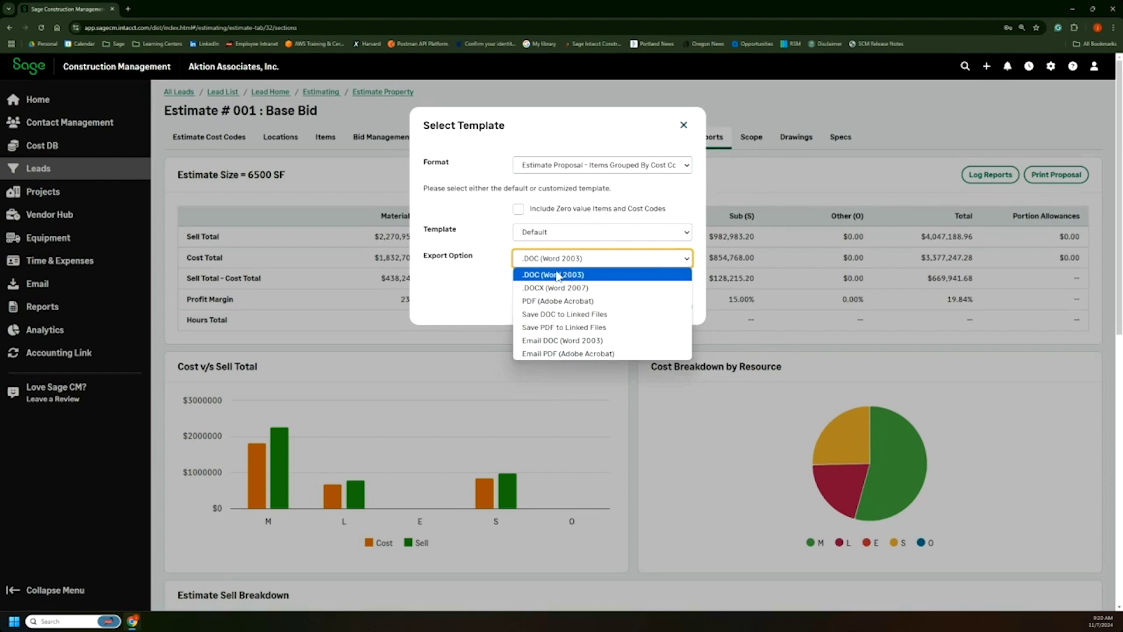
{"action": "left_click", "coordinate": [562, 354]}
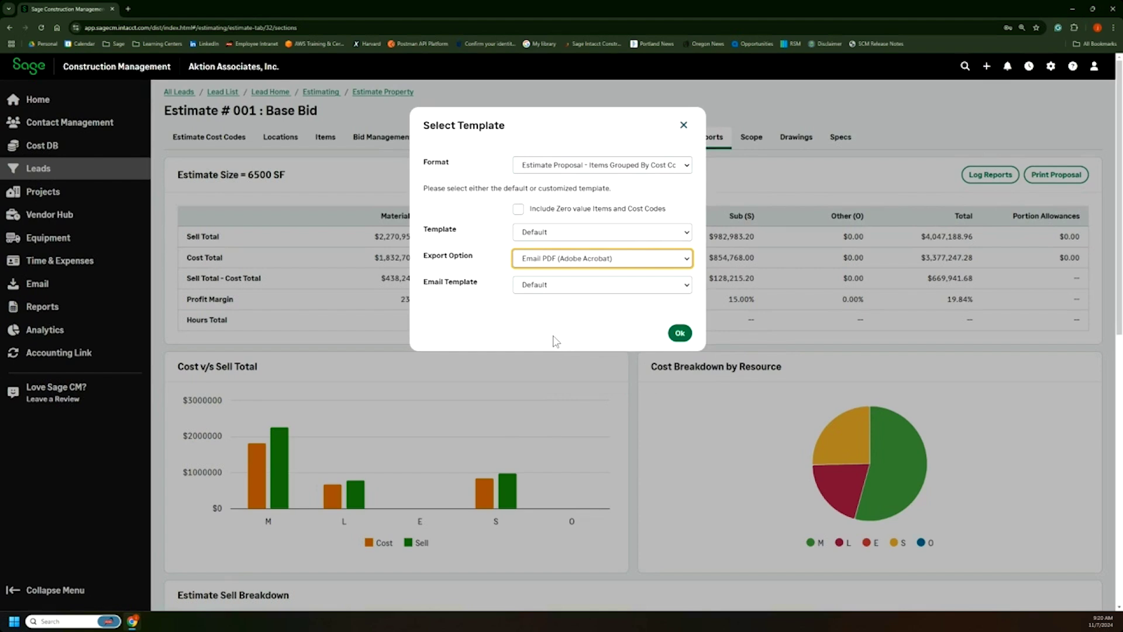
{"action": "left_click", "coordinate": [569, 289]}
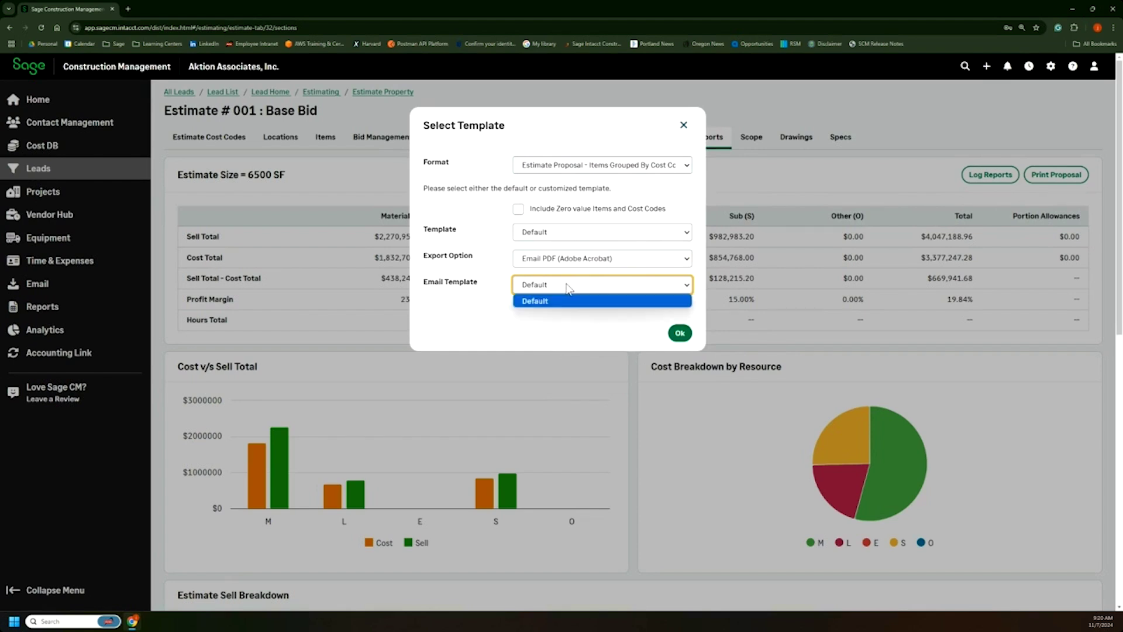
{"action": "left_click", "coordinate": [682, 334]}
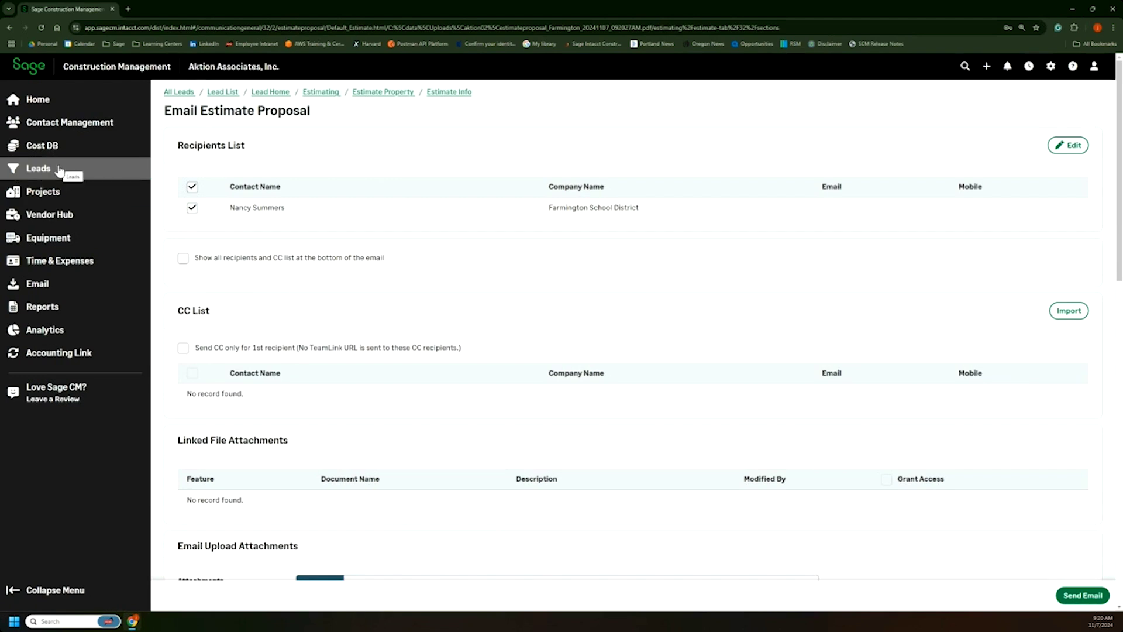
Open the project overview, check the options for adding an active project, and open the active projects list.
{"action": "left_click", "coordinate": [46, 190]}
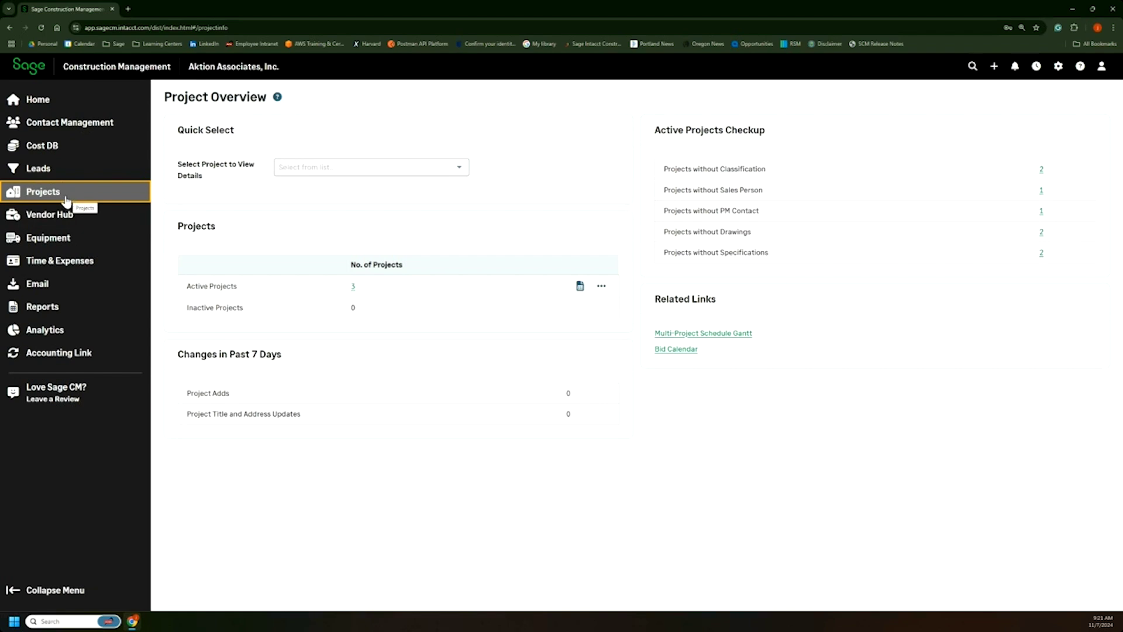
{"action": "left_click", "coordinate": [603, 292]}
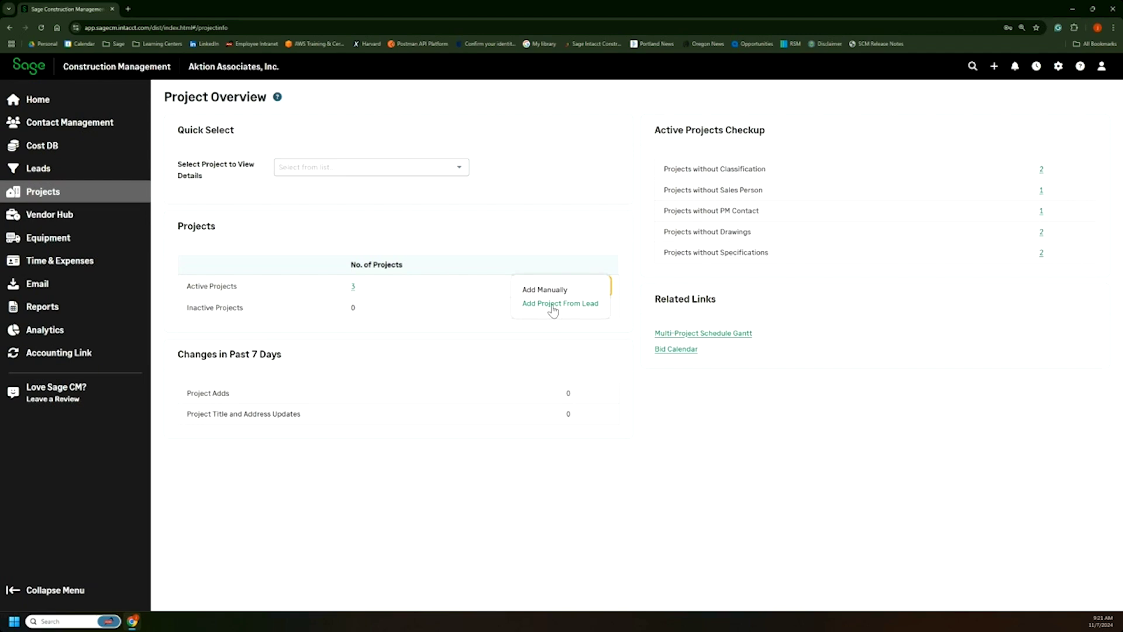
{"action": "left_click", "coordinate": [353, 287]}
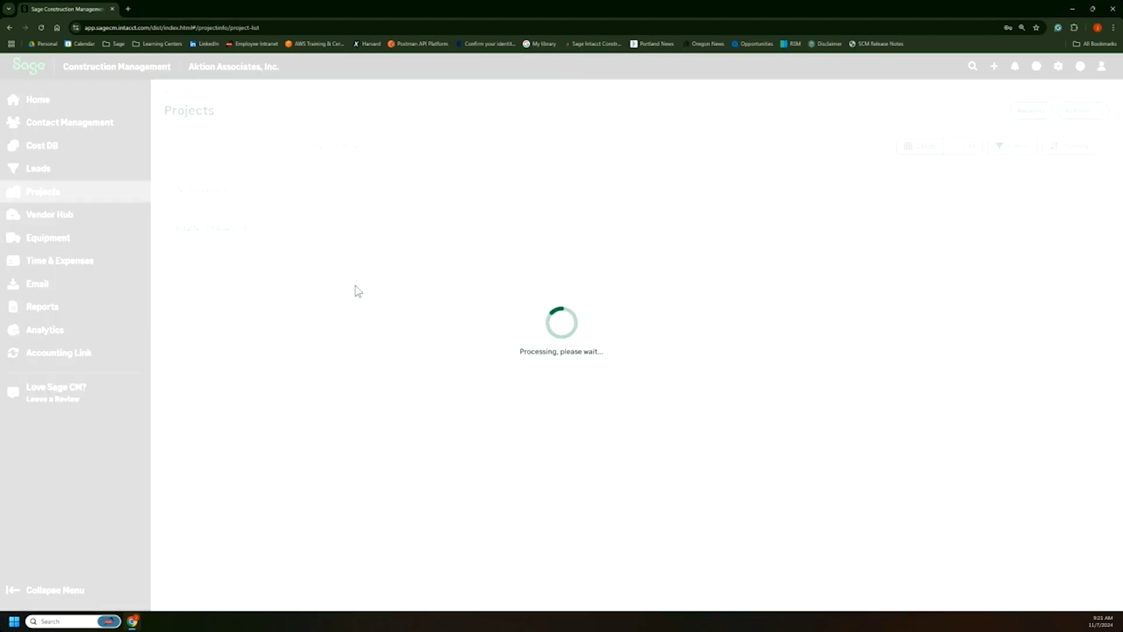
Open the SC-001 Silicon Technologies - Tenant Improvement project home, and review its project menu and drawings list.
{"action": "left_click", "coordinate": [217, 430]}
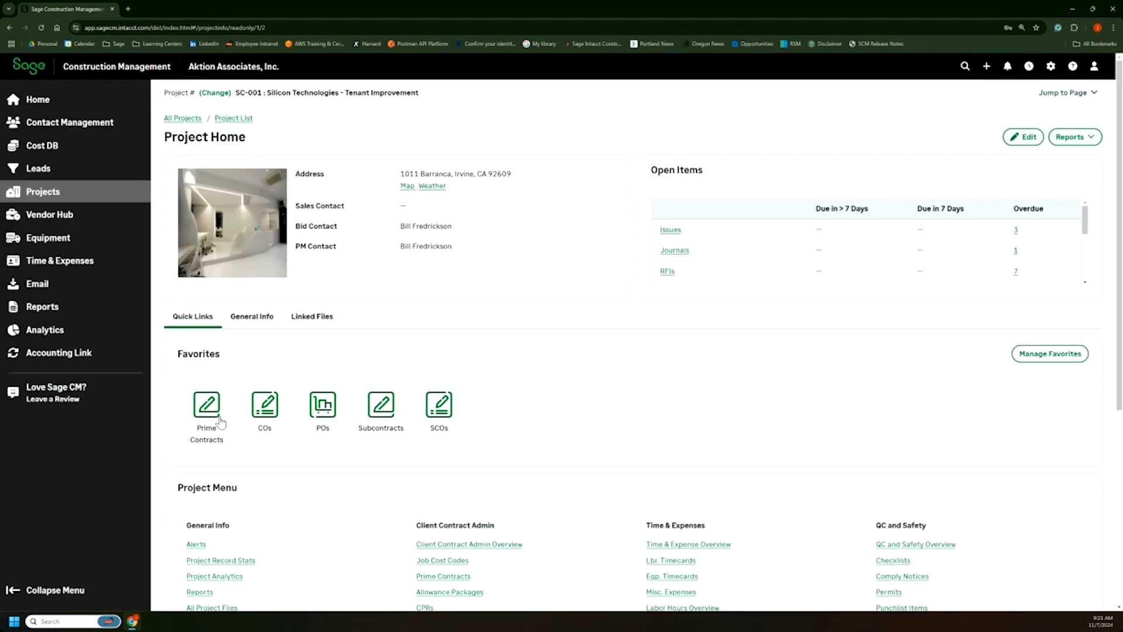
{"action": "scroll", "coordinate": [416, 347], "scroll_direction": "down", "scroll_amount": 1}
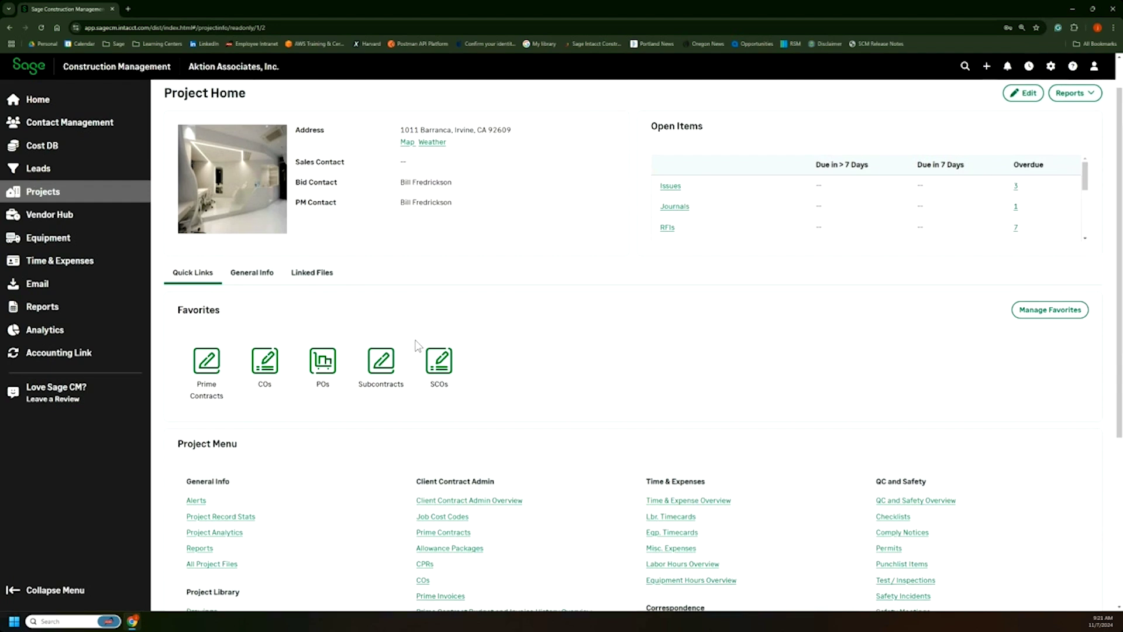
{"action": "scroll", "coordinate": [415, 345], "scroll_direction": "down", "scroll_amount": 1}
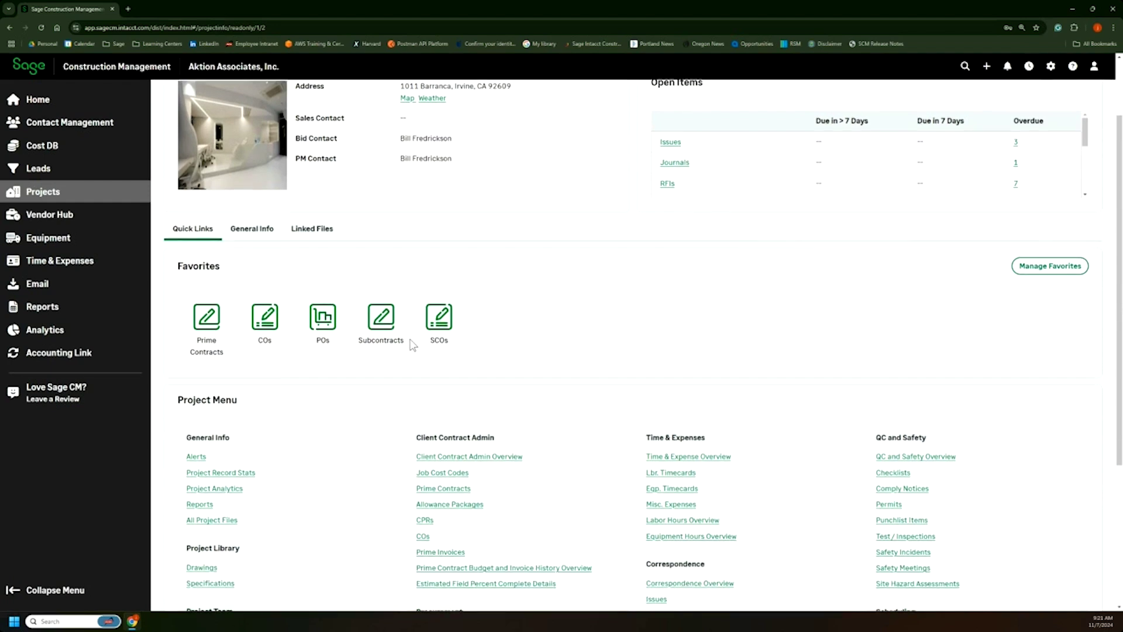
{"action": "scroll", "coordinate": [412, 345], "scroll_direction": "up", "scroll_amount": 1}
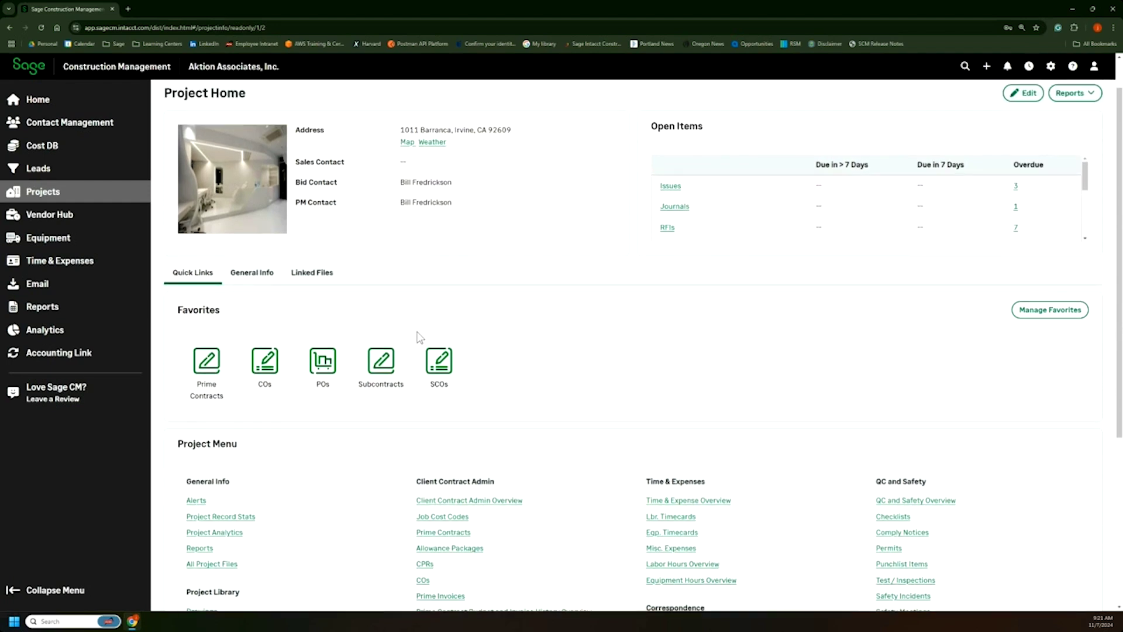
{"action": "scroll", "coordinate": [419, 340], "scroll_direction": "down", "scroll_amount": 2}
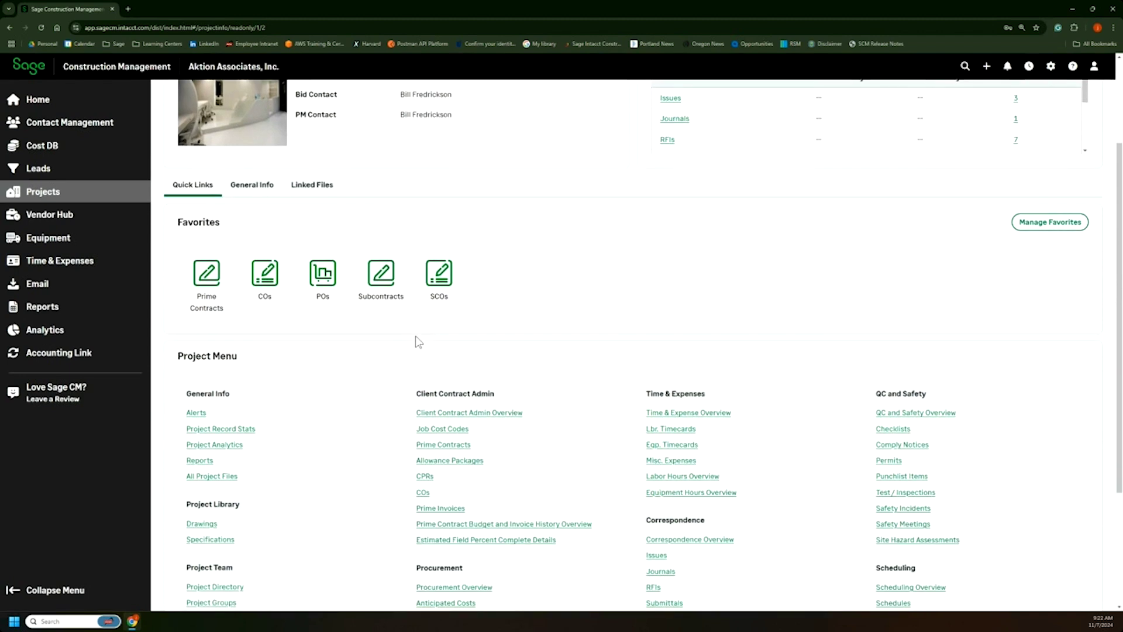
{"action": "scroll", "coordinate": [419, 341], "scroll_direction": "down", "scroll_amount": 3}
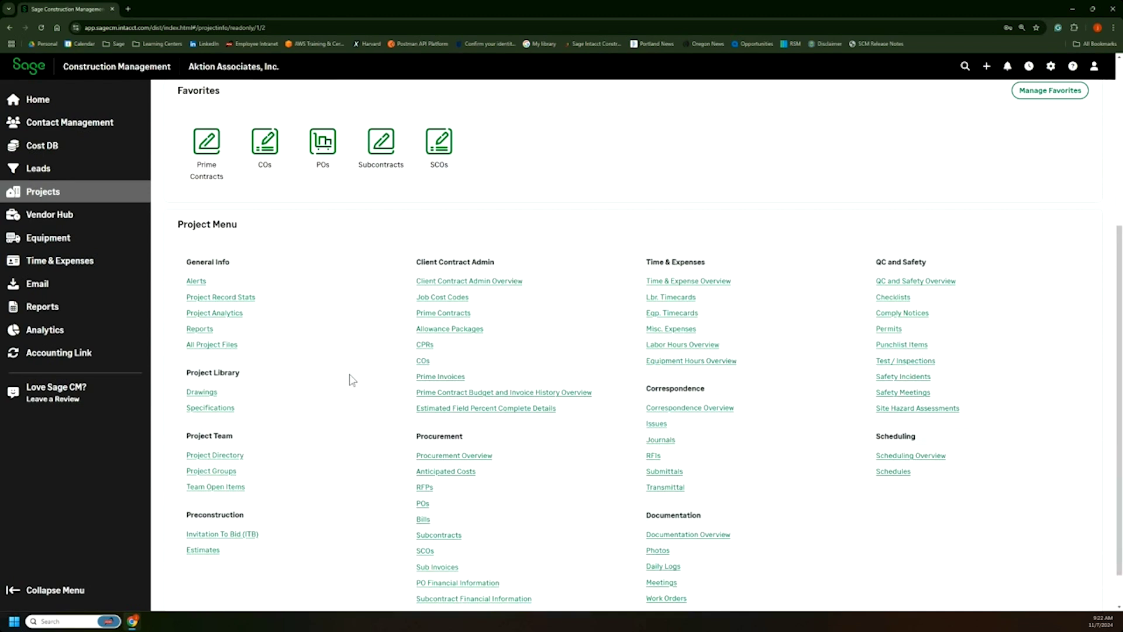
{"action": "left_click", "coordinate": [202, 391]}
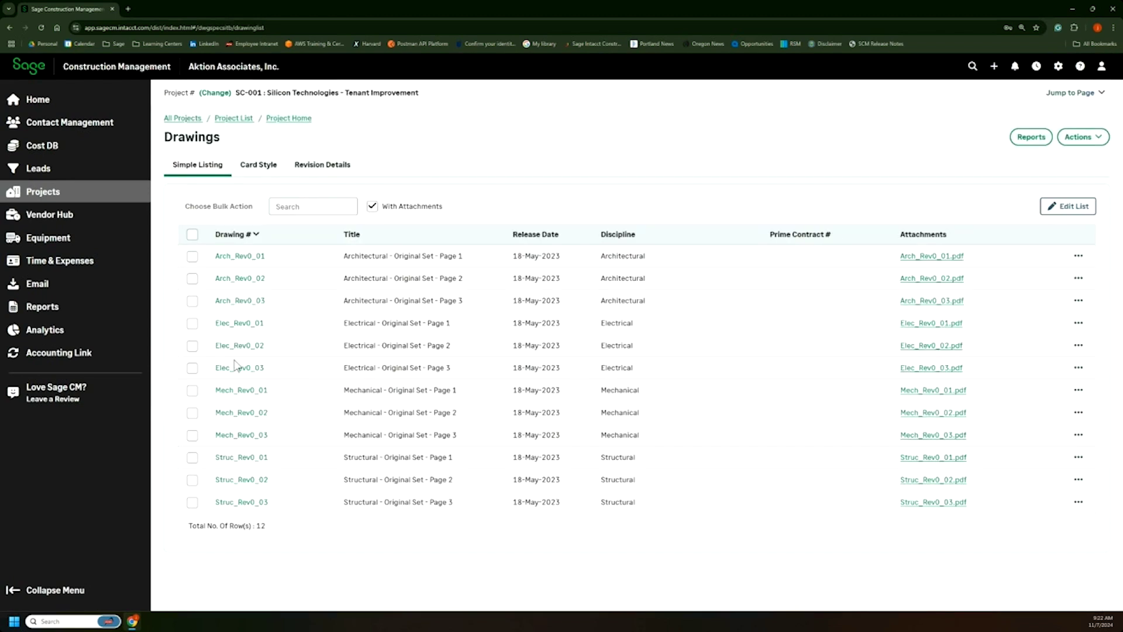
{"action": "left_click", "coordinate": [9, 27]}
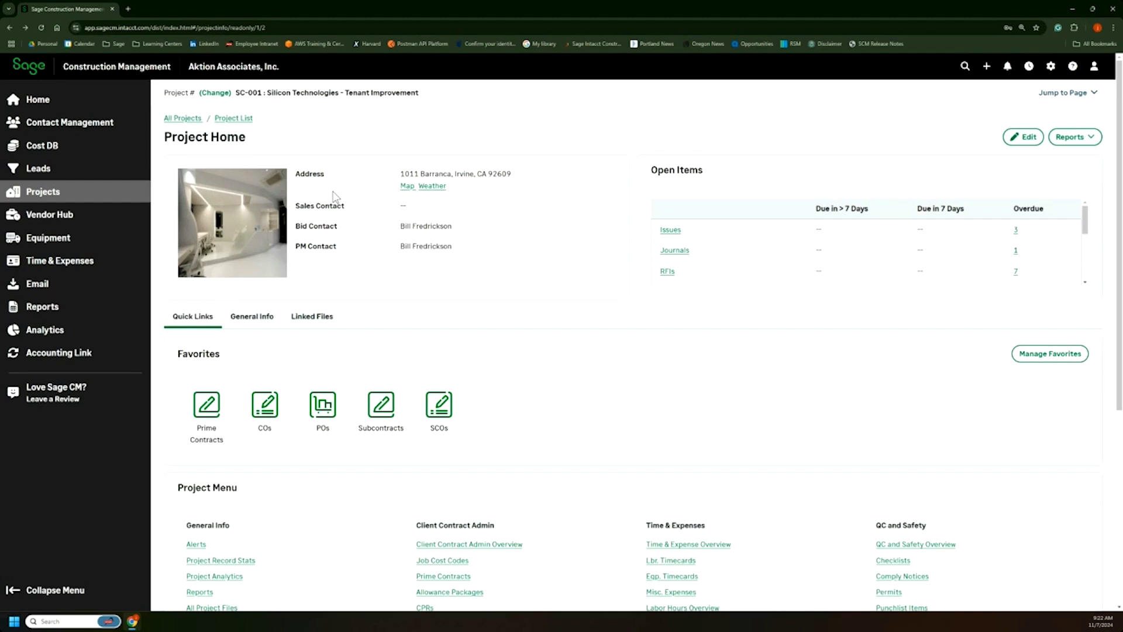
Open the project's subcontracts list, check the options for adding a subcontract, and look through the listed subcontracts.
{"action": "scroll", "coordinate": [335, 196], "scroll_direction": "down", "scroll_amount": 4}
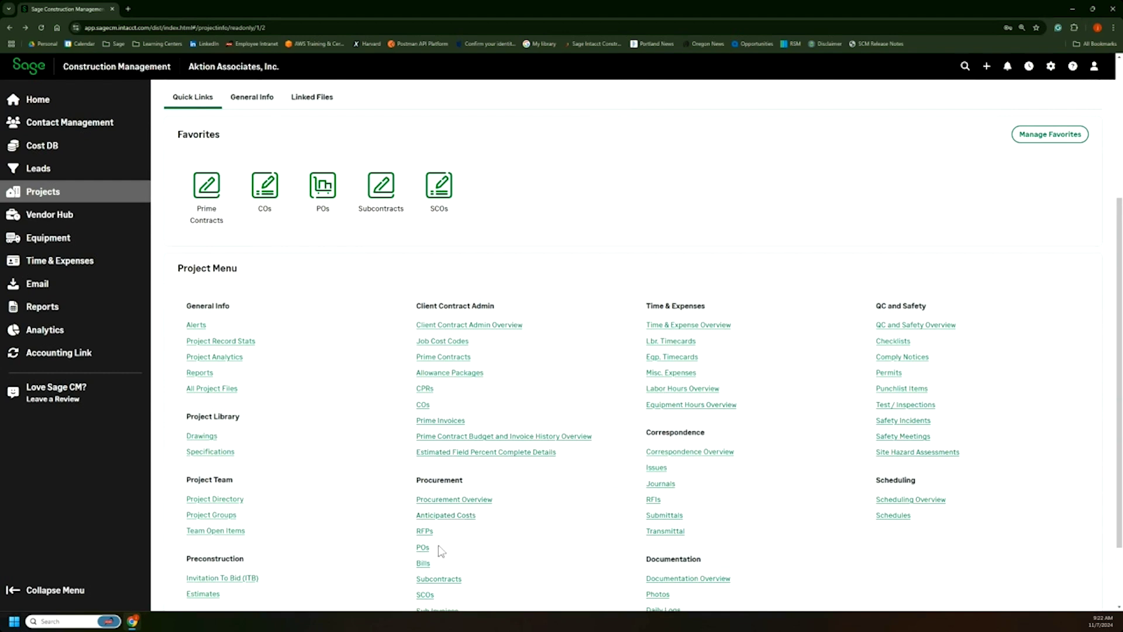
{"action": "scroll", "coordinate": [440, 568], "scroll_direction": "down", "scroll_amount": 2}
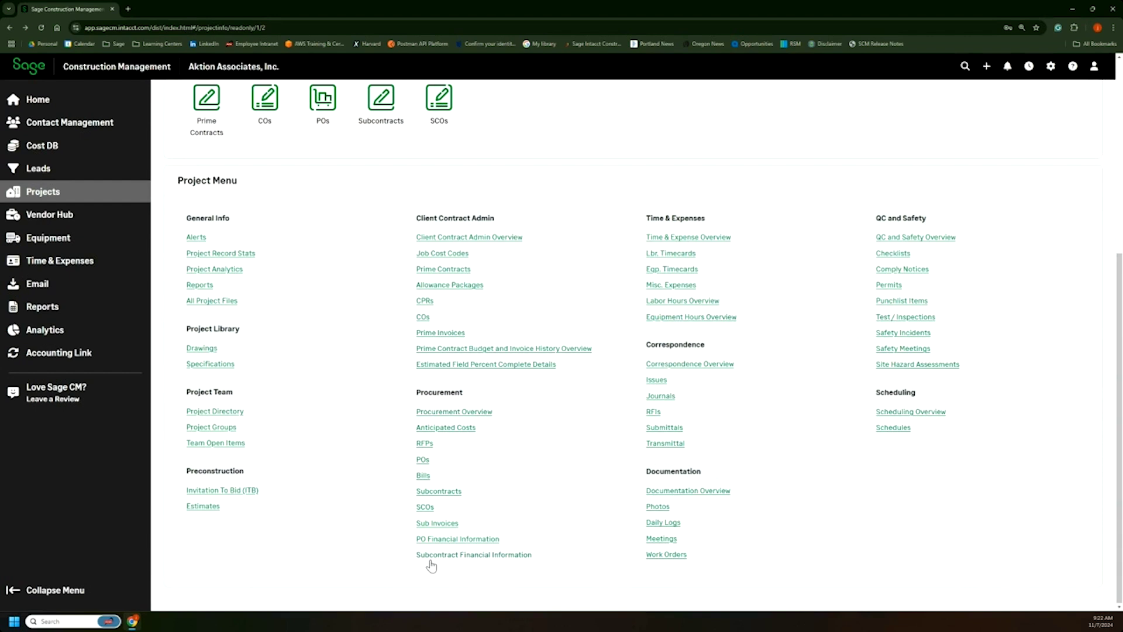
{"action": "left_click", "coordinate": [440, 492]}
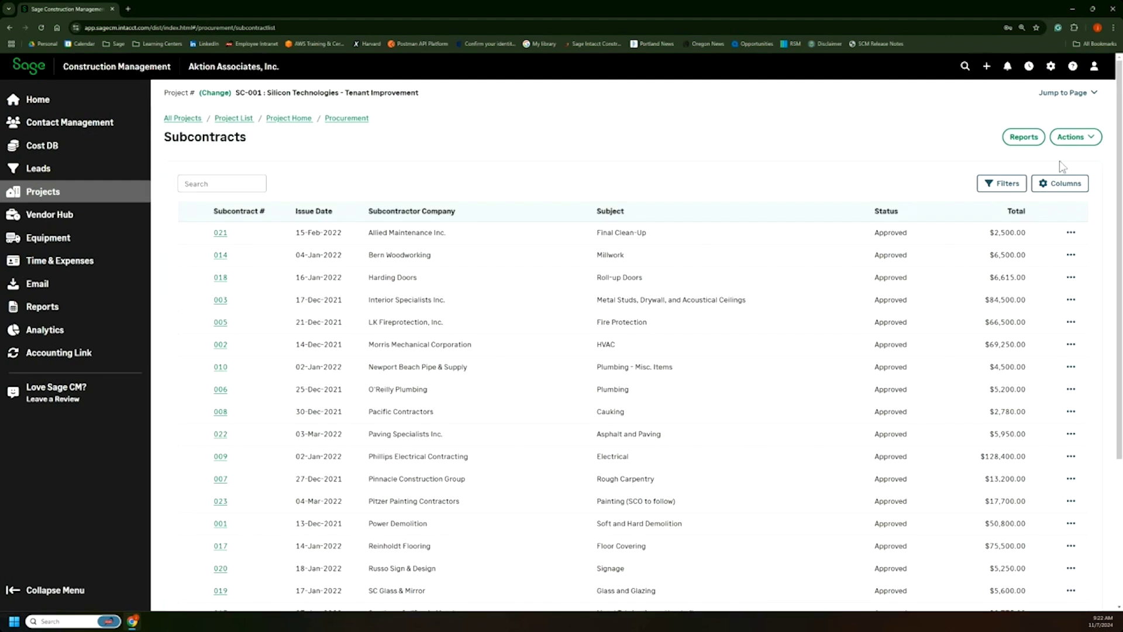
{"action": "left_click", "coordinate": [1078, 141]}
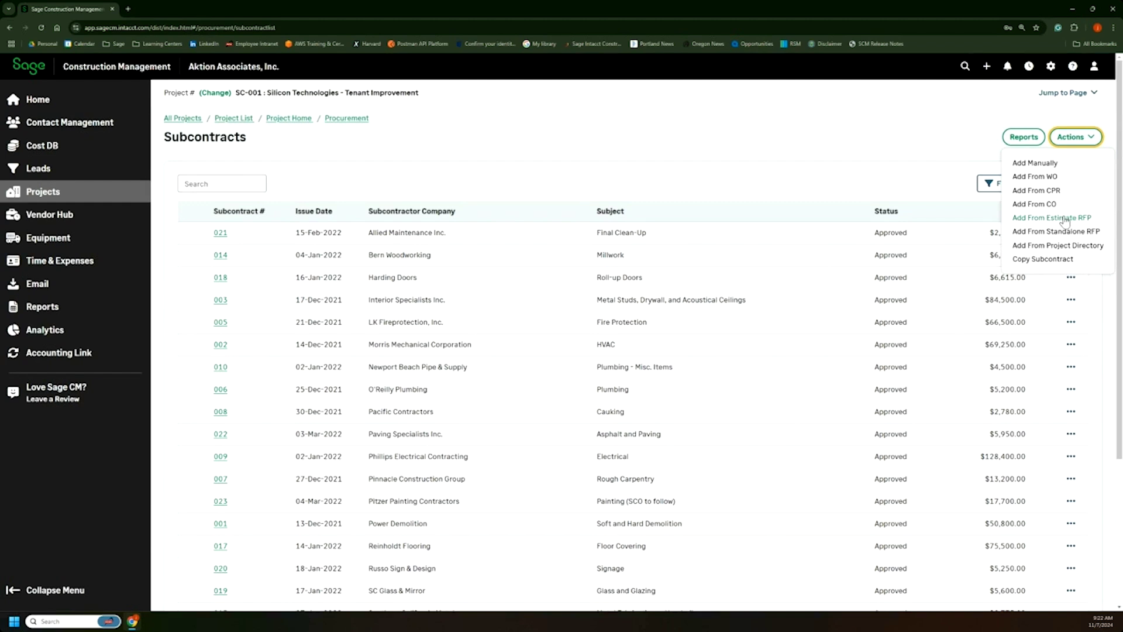
{"action": "scroll", "coordinate": [531, 296], "scroll_direction": "down", "scroll_amount": 1}
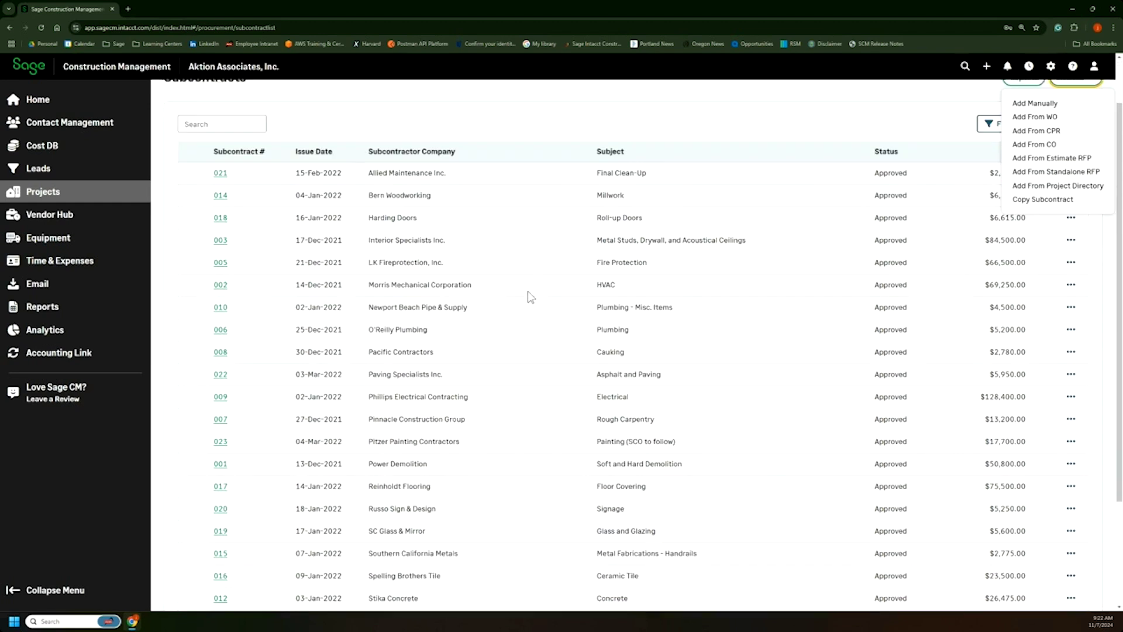
{"action": "scroll", "coordinate": [530, 298], "scroll_direction": "down", "scroll_amount": 1}
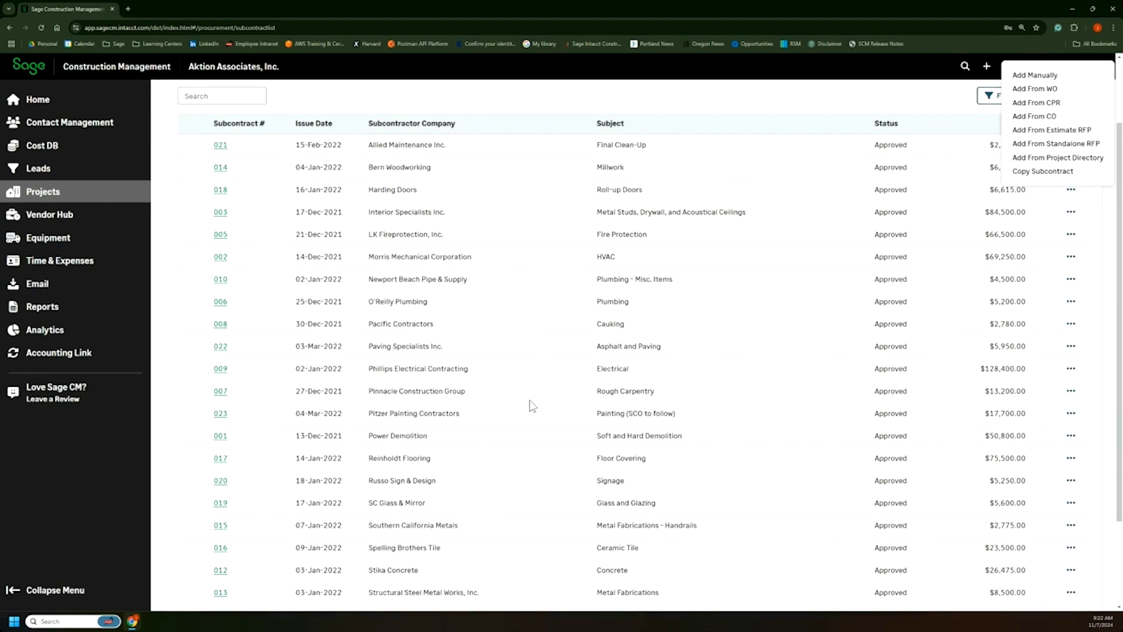
{"action": "scroll", "coordinate": [529, 404], "scroll_direction": "down", "scroll_amount": 2}
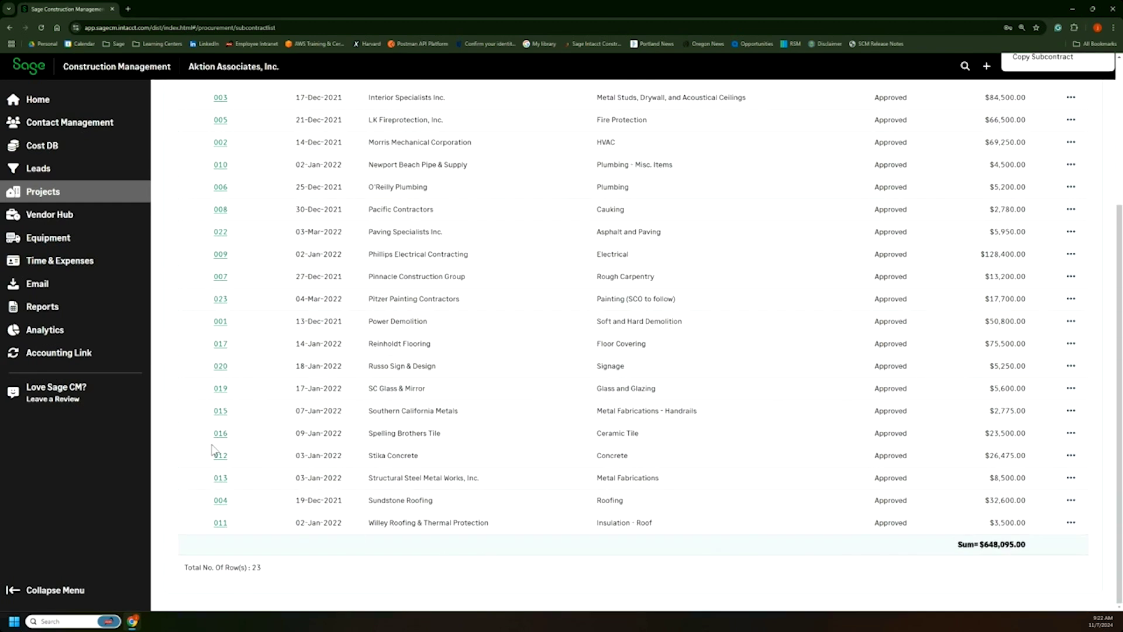
Open Stika Concrete's subcontract 012 and review its general information, dates, default retainage and approval status.
{"action": "left_click", "coordinate": [221, 456]}
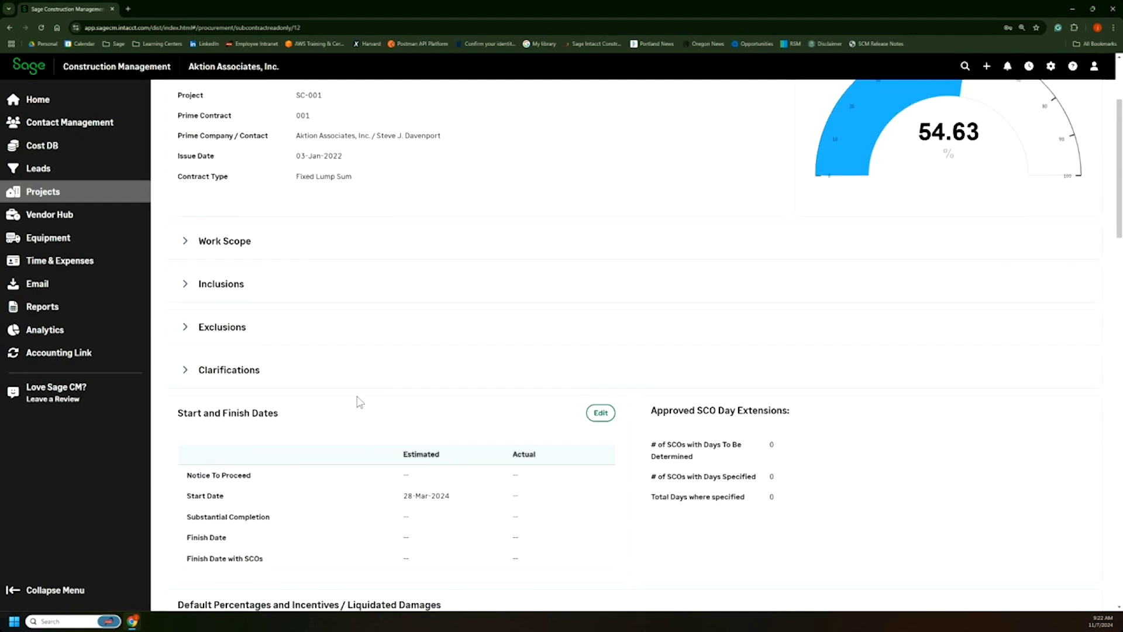
{"action": "scroll", "coordinate": [359, 402], "scroll_direction": "up", "scroll_amount": 2}
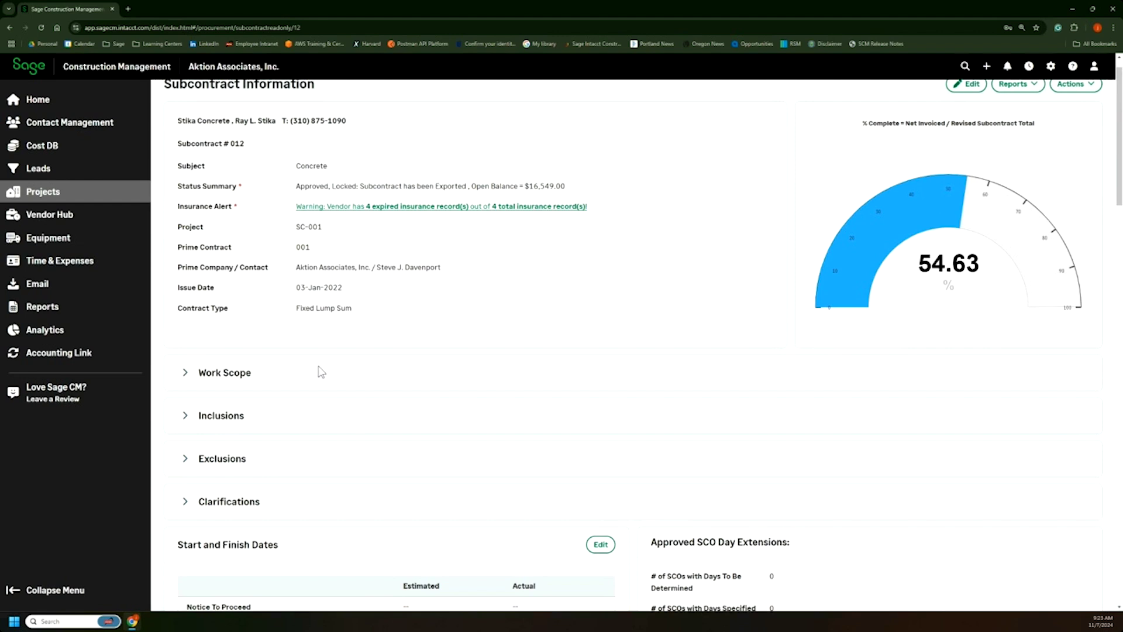
{"action": "scroll", "coordinate": [320, 372], "scroll_direction": "down", "scroll_amount": 1}
{"action": "scroll", "coordinate": [242, 393], "scroll_direction": "down", "scroll_amount": 1}
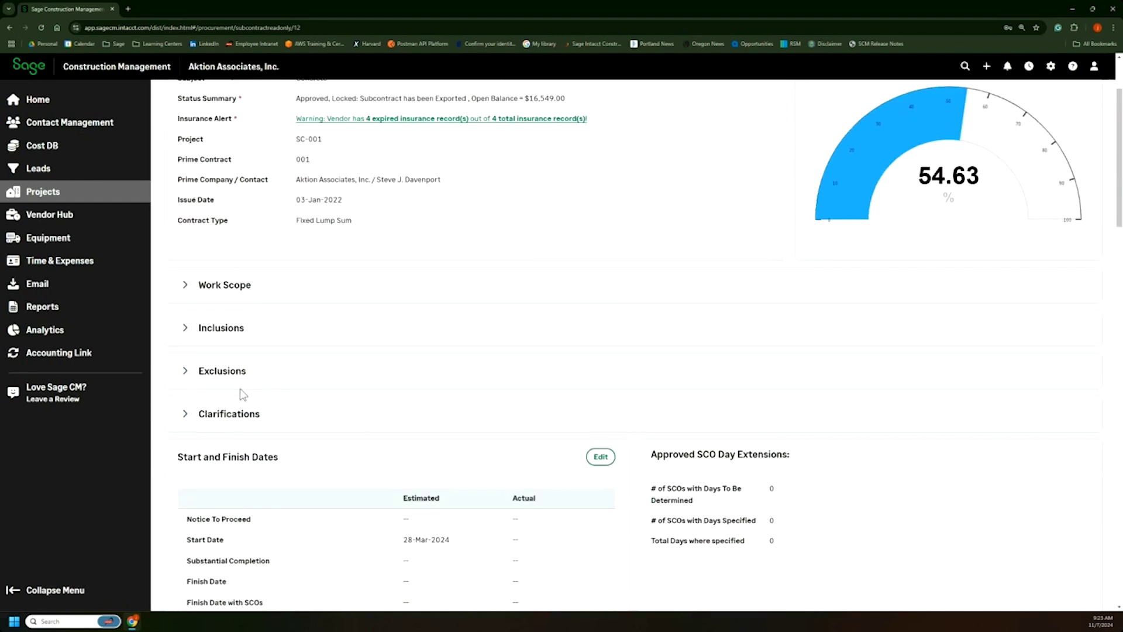
{"action": "scroll", "coordinate": [257, 406], "scroll_direction": "down", "scroll_amount": 1}
{"action": "scroll", "coordinate": [253, 409], "scroll_direction": "down", "scroll_amount": 5}
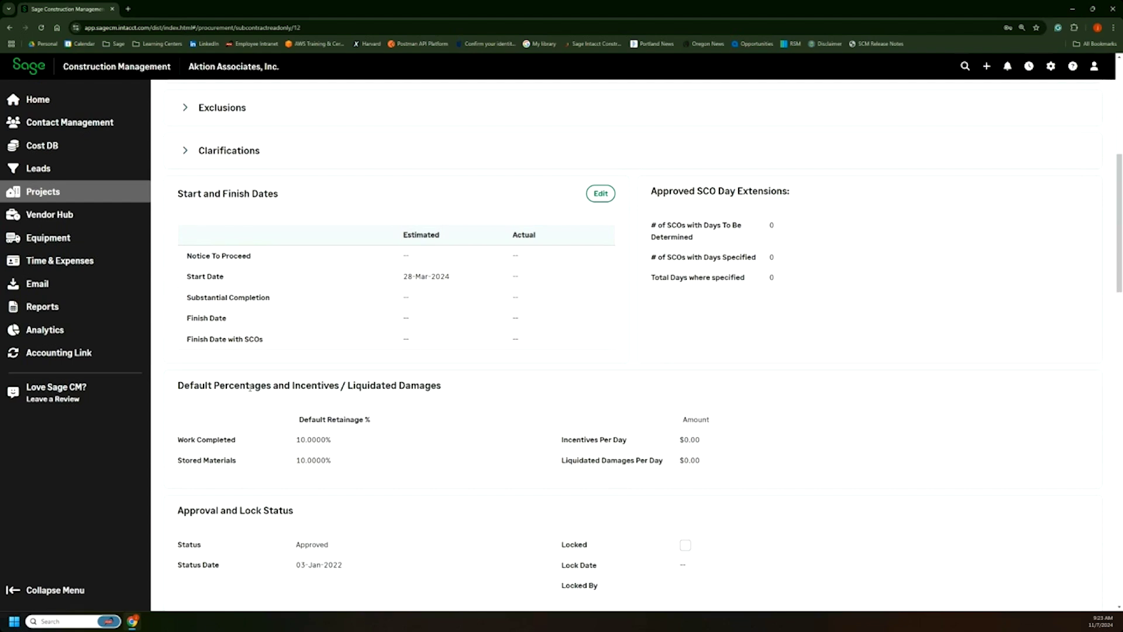
{"action": "scroll", "coordinate": [262, 400], "scroll_direction": "down", "scroll_amount": 3}
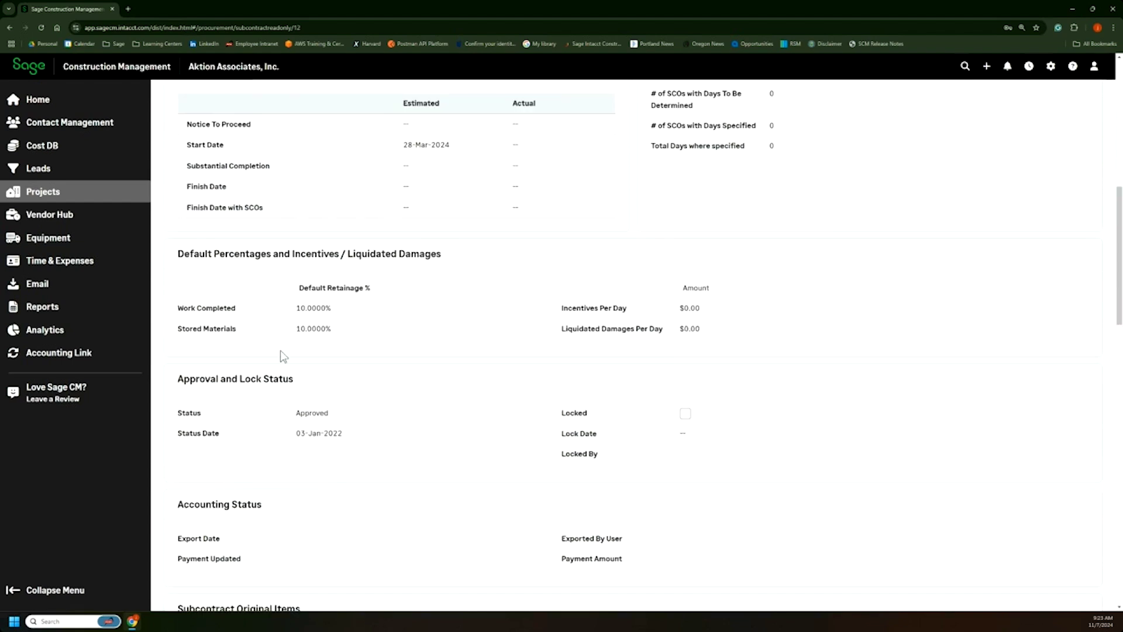
Examine the subcontract's original items, Site and Building Concrete and Sidewalk 20' x 5'.
{"action": "scroll", "coordinate": [283, 356], "scroll_direction": "down", "scroll_amount": 7}
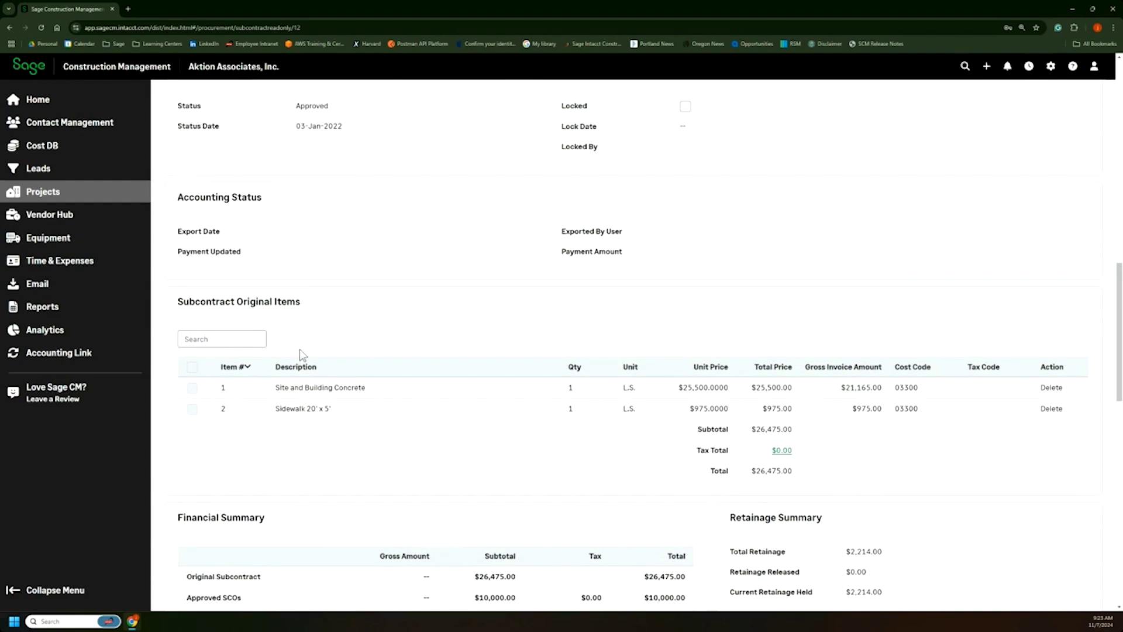
{"action": "scroll", "coordinate": [299, 349], "scroll_direction": "down", "scroll_amount": 2}
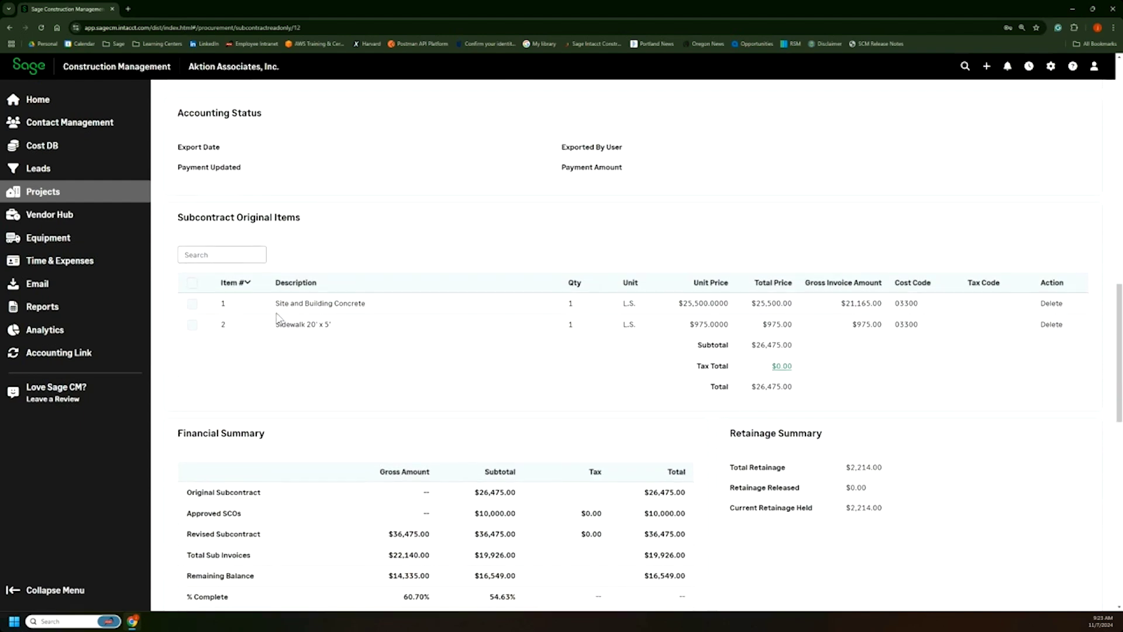
{"action": "scroll", "coordinate": [277, 317], "scroll_direction": "up", "scroll_amount": 1}
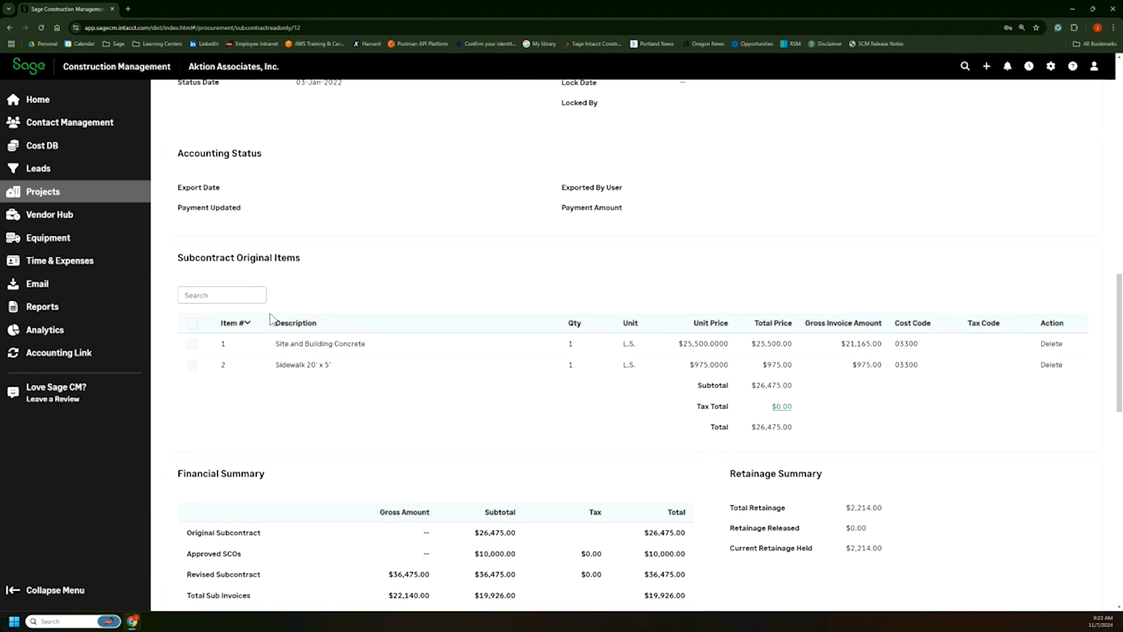
{"action": "left_click_drag", "start_coordinate": [277, 343], "coordinate": [337, 371]}
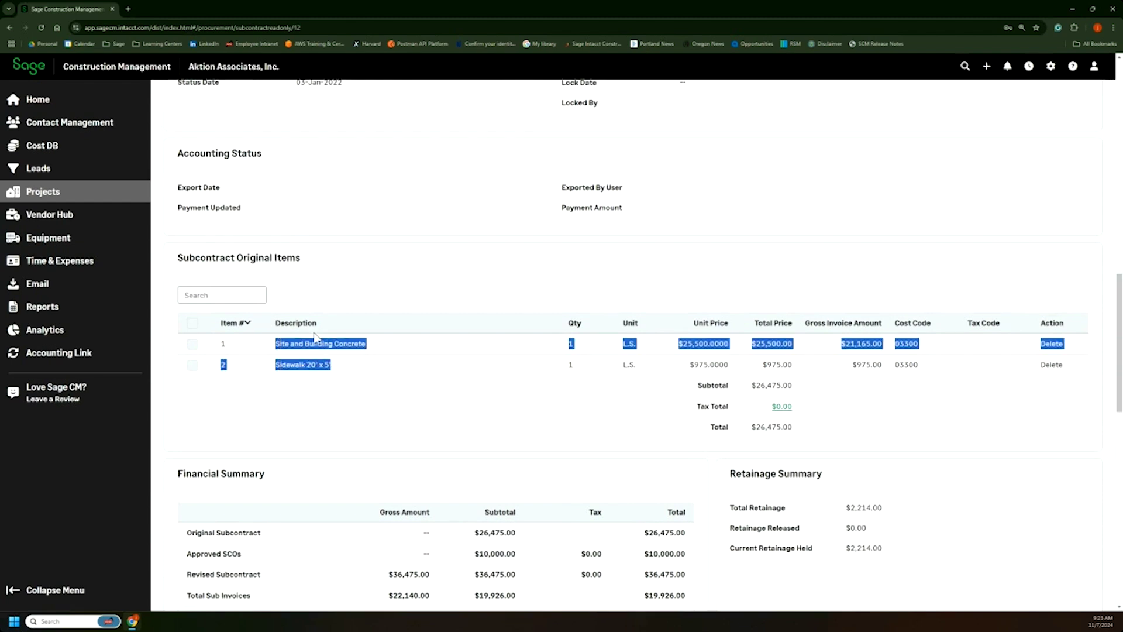
{"action": "left_click", "coordinate": [394, 385]}
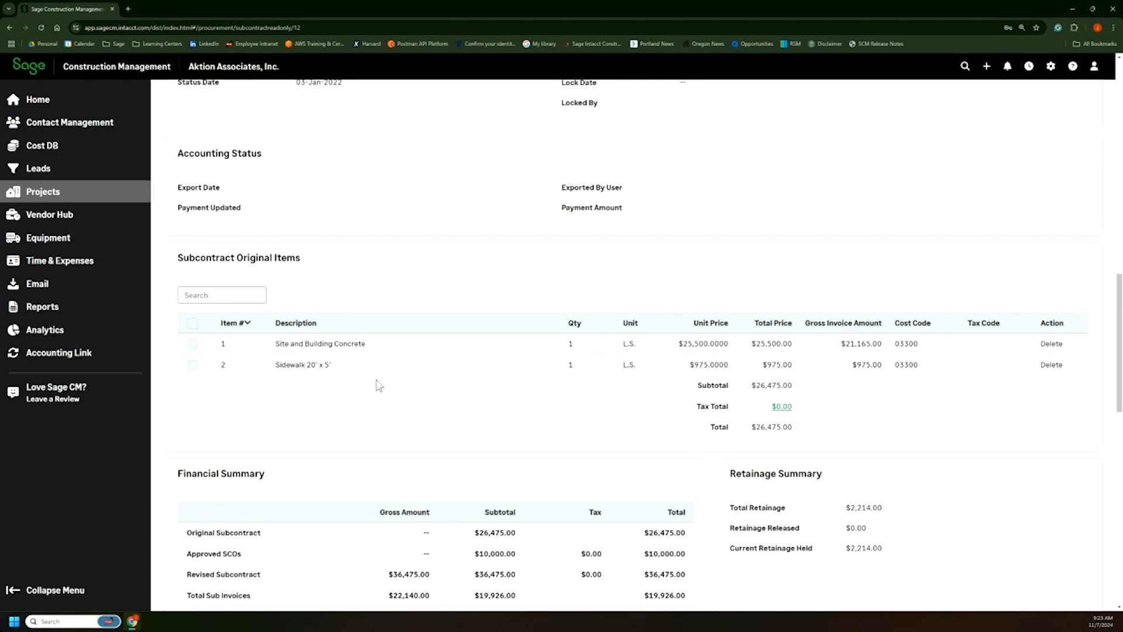
Review the subcontract's financial summary and approved SCOs, and open the most recent invoice from its sub invoices list.
{"action": "scroll", "coordinate": [380, 387], "scroll_direction": "down", "scroll_amount": 3}
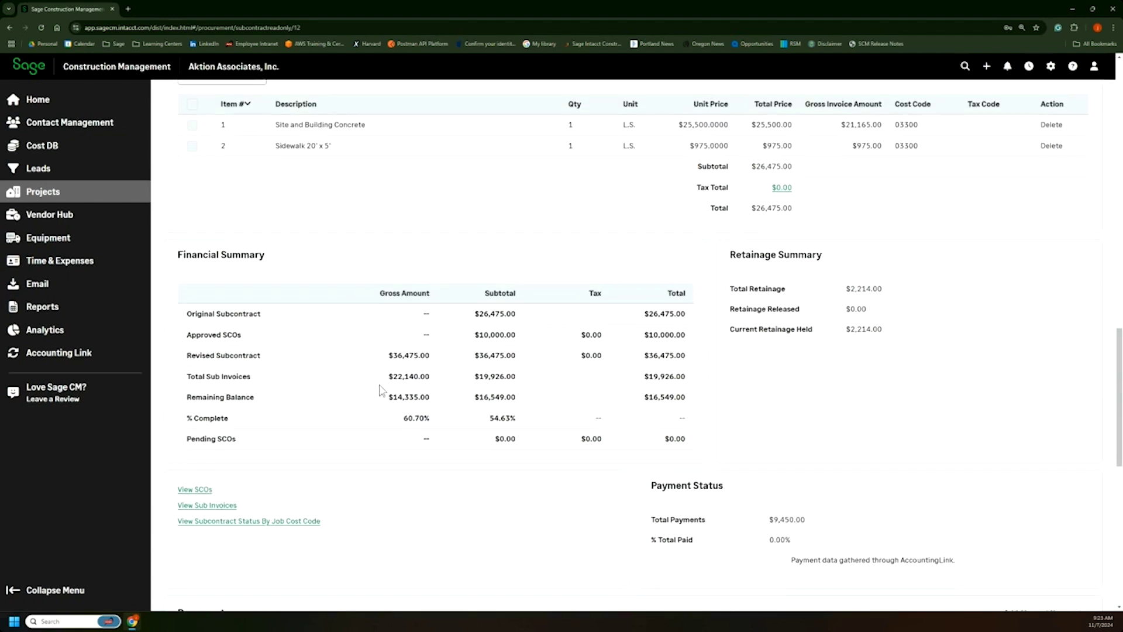
{"action": "scroll", "coordinate": [369, 387], "scroll_direction": "down", "scroll_amount": 1}
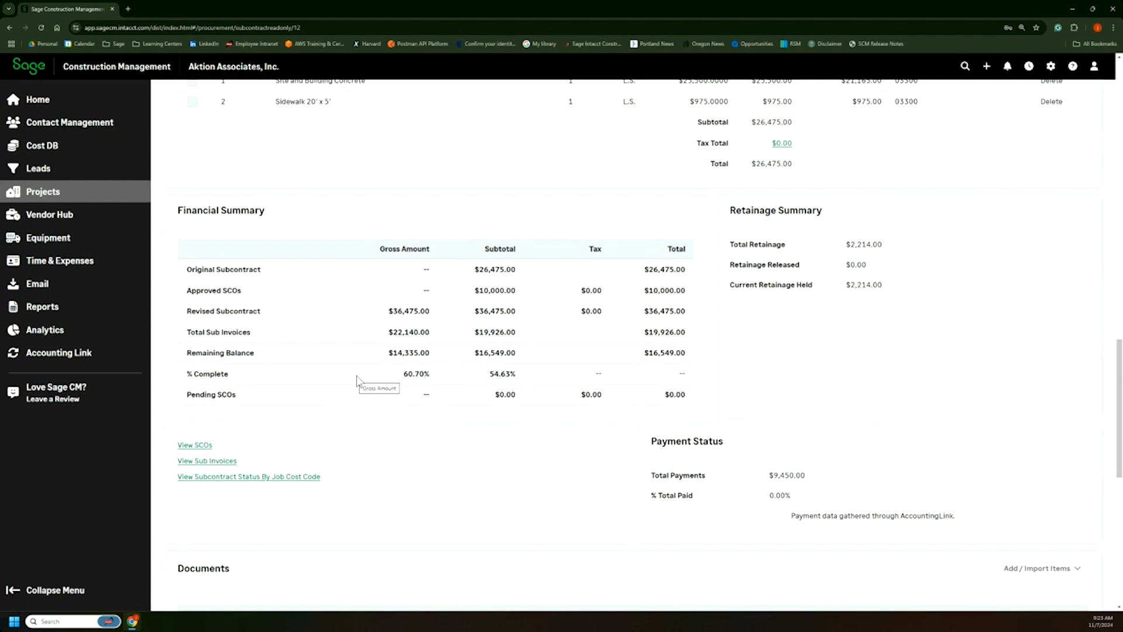
{"action": "left_click_drag", "start_coordinate": [186, 290], "coordinate": [196, 291]}
{"action": "left_click_drag", "start_coordinate": [464, 283], "coordinate": [519, 301]}
{"action": "left_click_drag", "start_coordinate": [168, 436], "coordinate": [234, 463]}
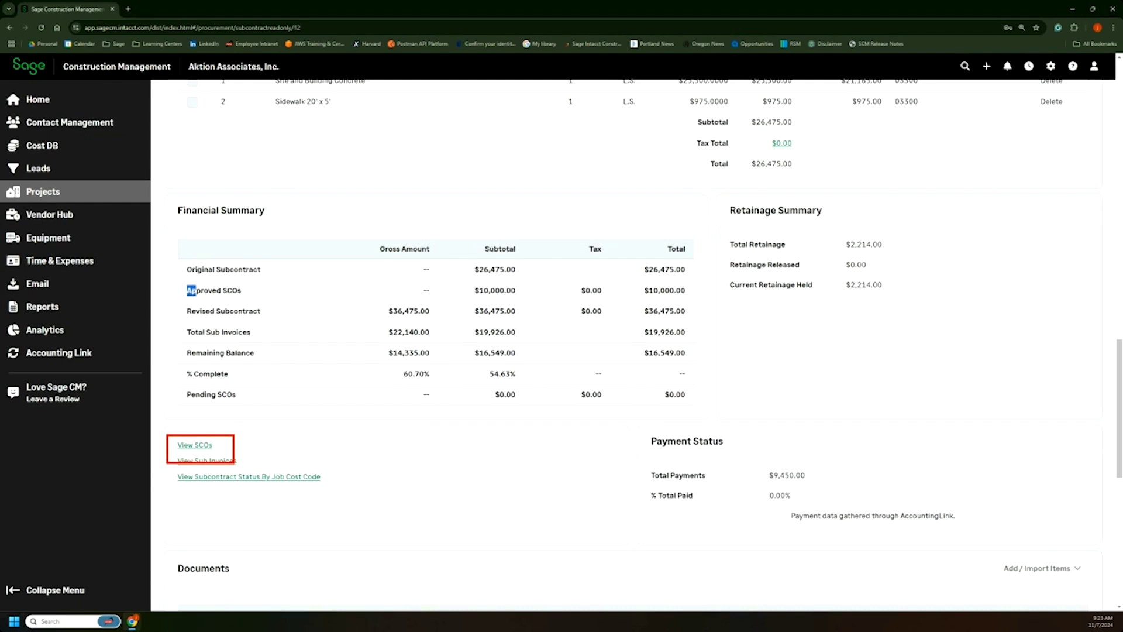
{"action": "left_click", "coordinate": [213, 460]}
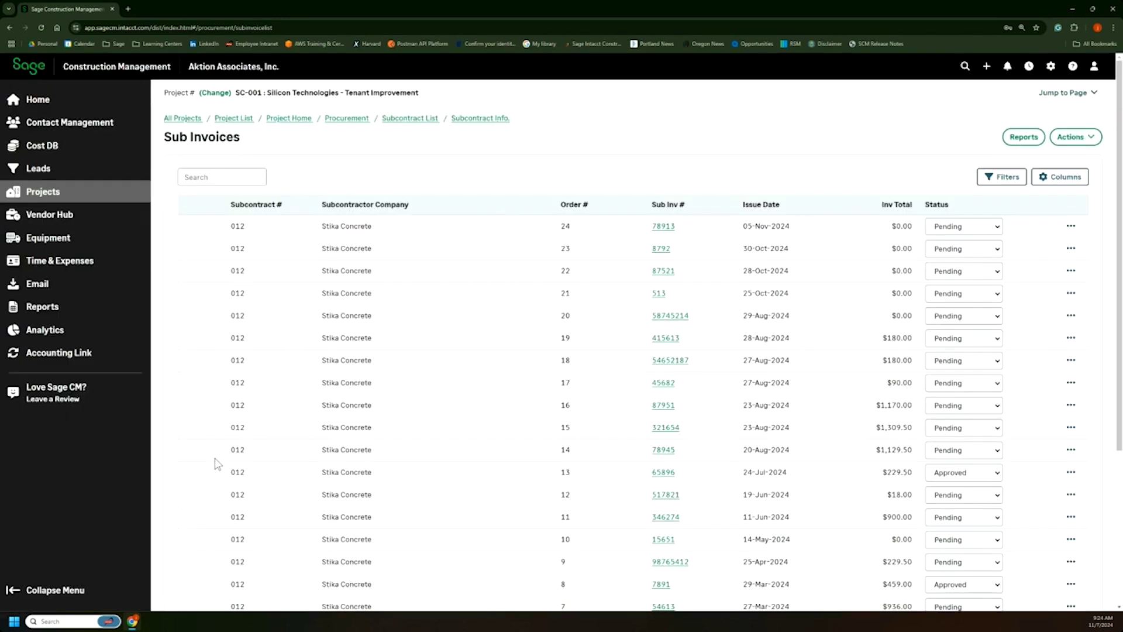
{"action": "left_click", "coordinate": [661, 228]}
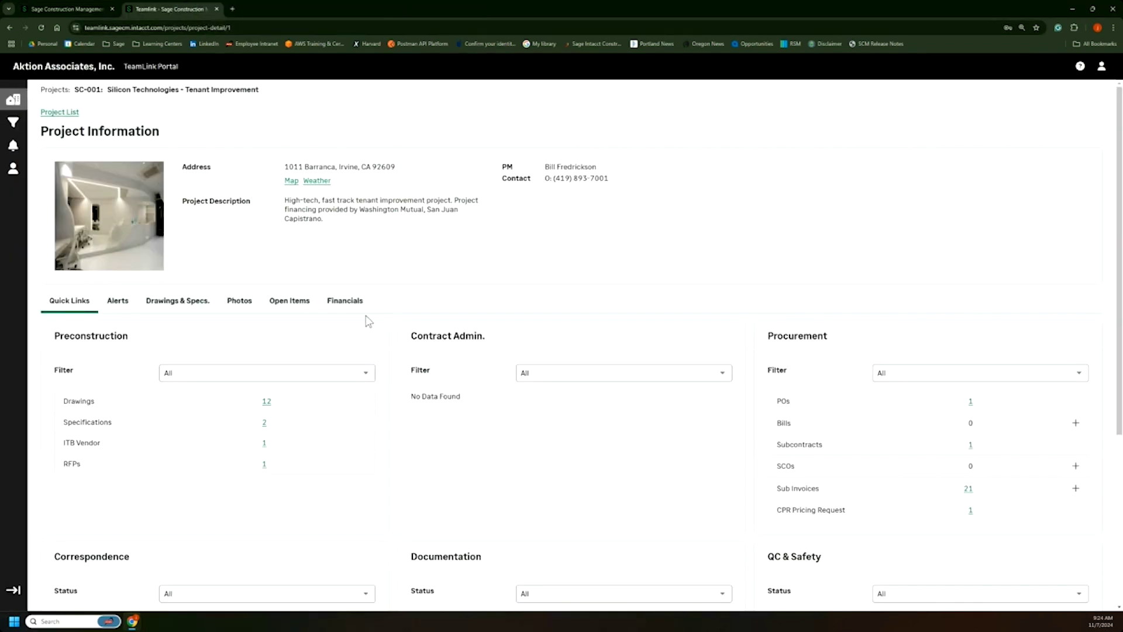
Review the project's quick links in the TeamLink portal and open the sub invoice list to check invoice statuses.
{"action": "scroll", "coordinate": [630, 396], "scroll_direction": "down", "scroll_amount": 1}
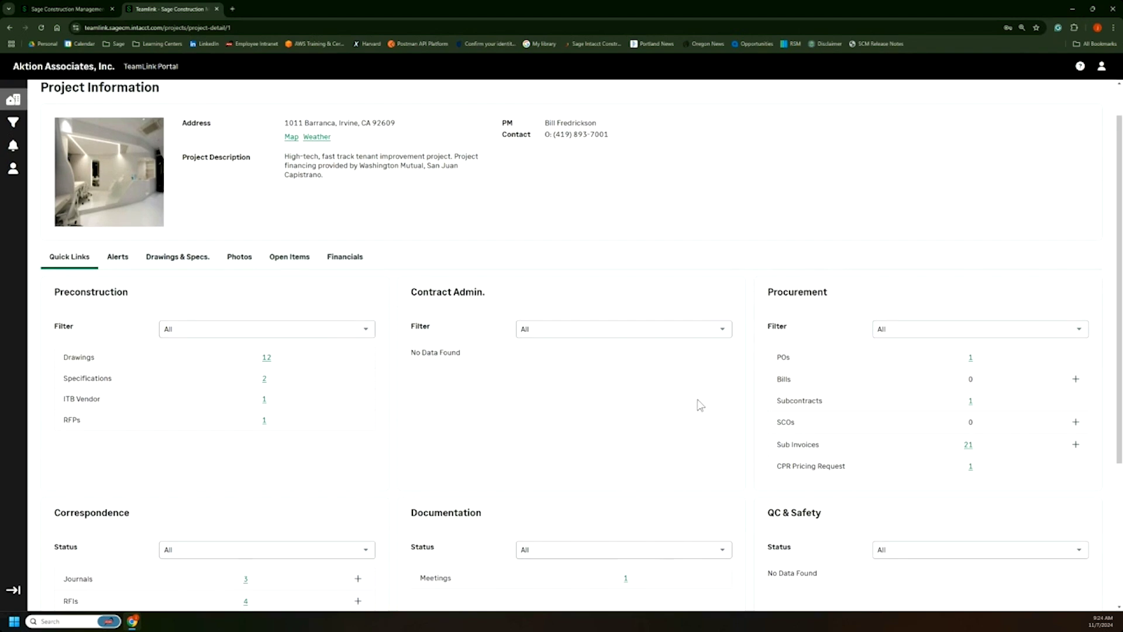
{"action": "scroll", "coordinate": [681, 386], "scroll_direction": "up", "scroll_amount": 1}
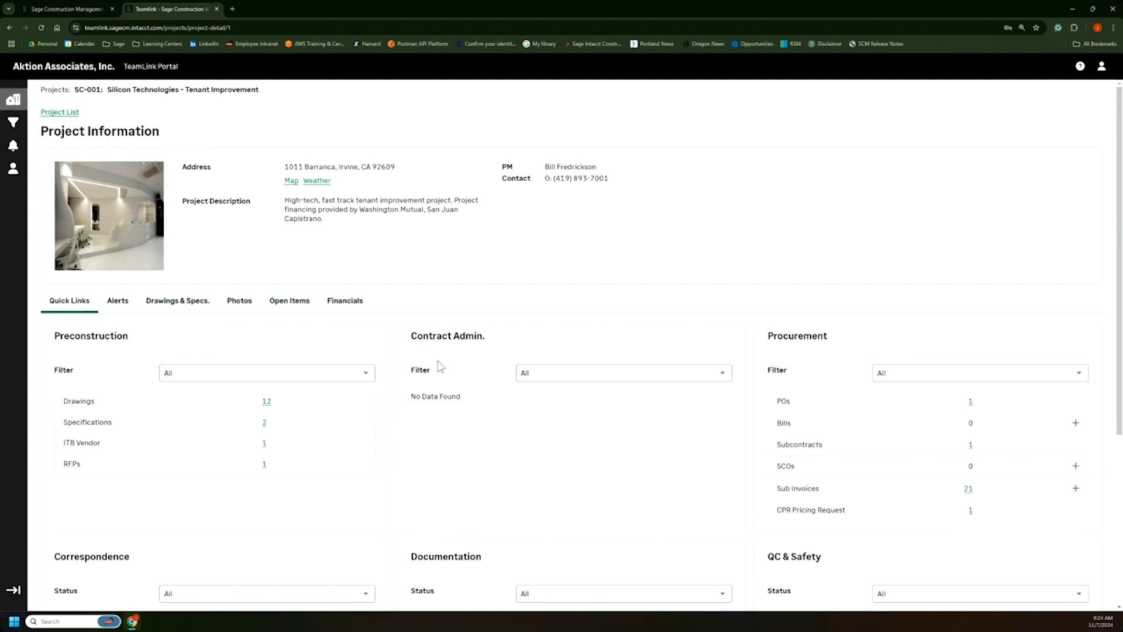
{"action": "scroll", "coordinate": [286, 351], "scroll_direction": "down", "scroll_amount": 2}
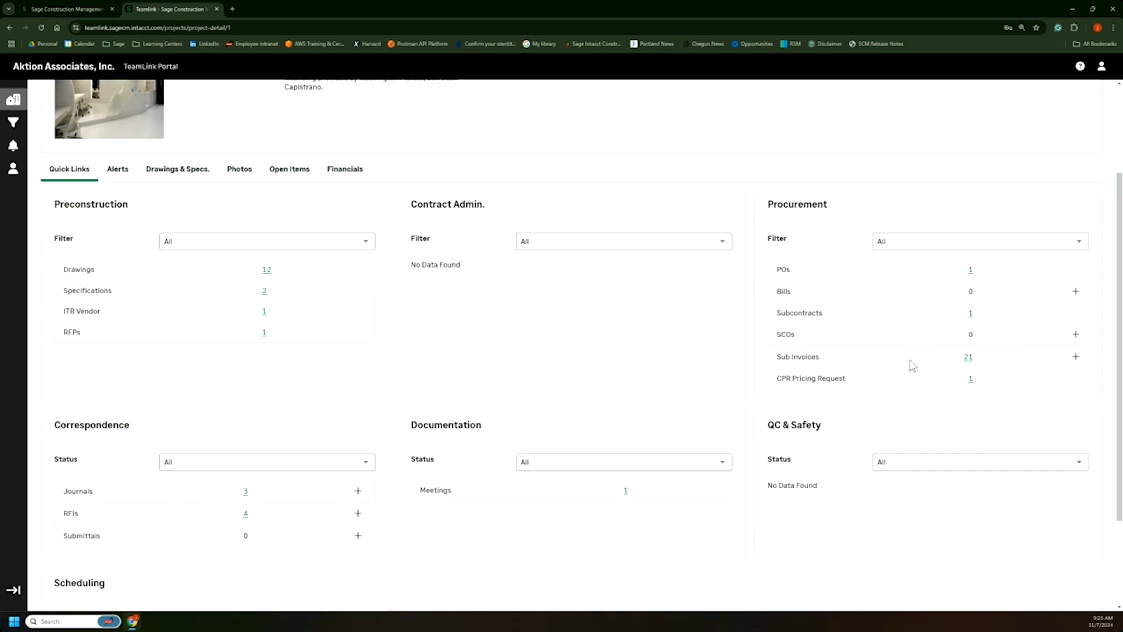
{"action": "left_click", "coordinate": [968, 358]}
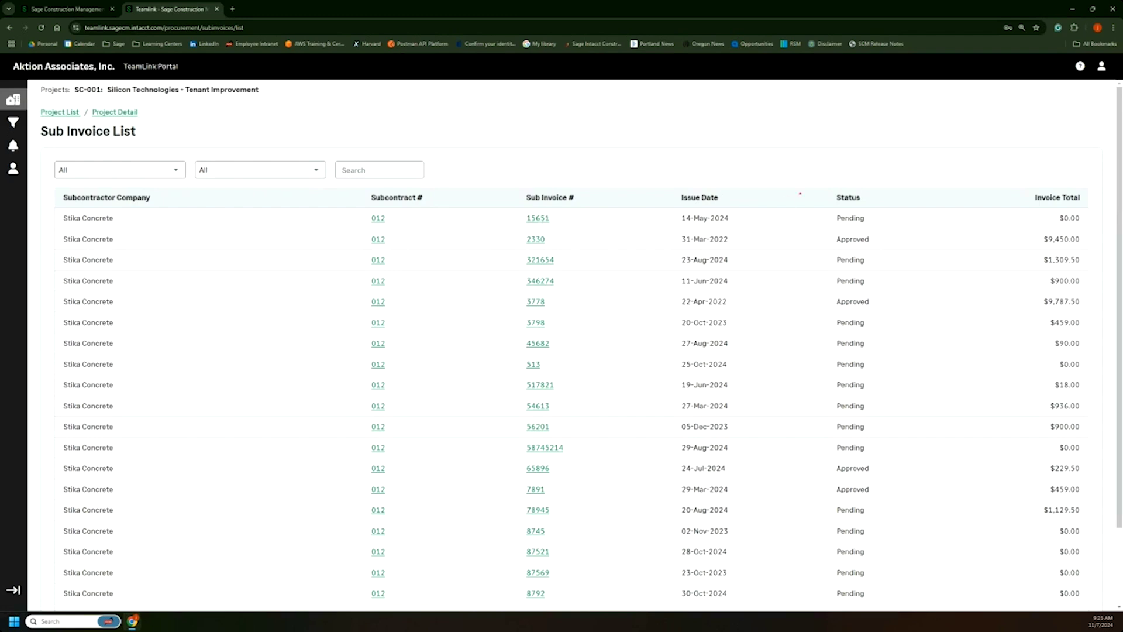
{"action": "left_click_drag", "start_coordinate": [825, 187], "coordinate": [901, 465]}
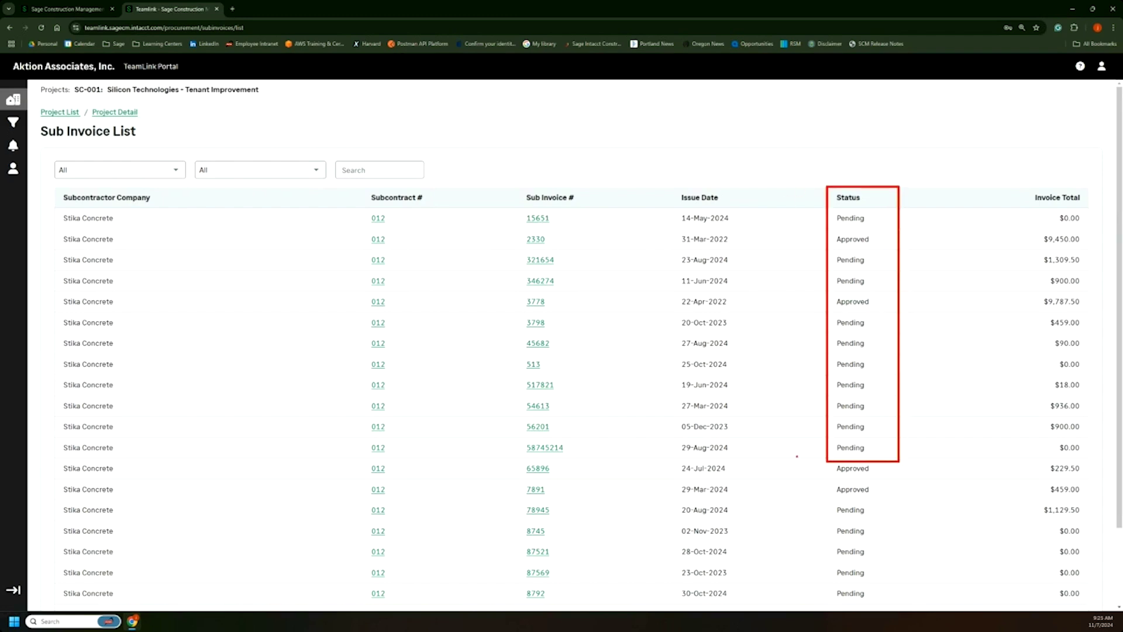
Open sub invoice 15651 and follow its expired-insurance alert to the vendor's profile.
{"action": "left_click", "coordinate": [537, 219]}
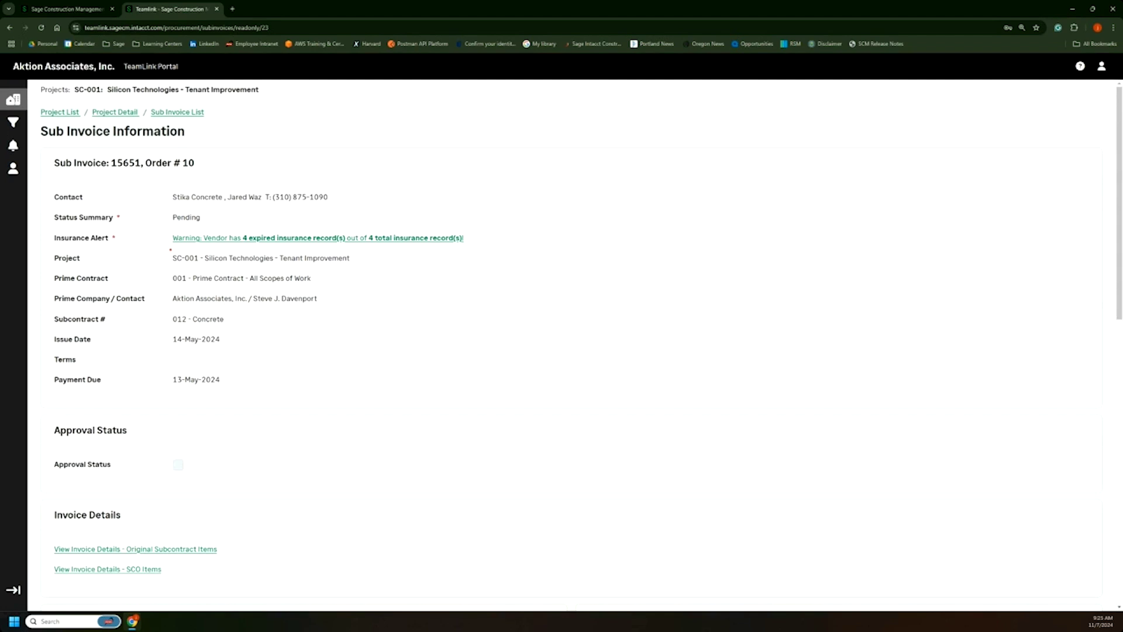
{"action": "mouse_move", "coordinate": [163, 227]}
{"action": "left_mouse_down"}
{"action": "mouse_move", "coordinate": [552, 258]}
{"action": "mouse_move", "coordinate": [506, 256]}
{"action": "left_mouse_up"}
{"action": "left_click", "coordinate": [282, 238]}
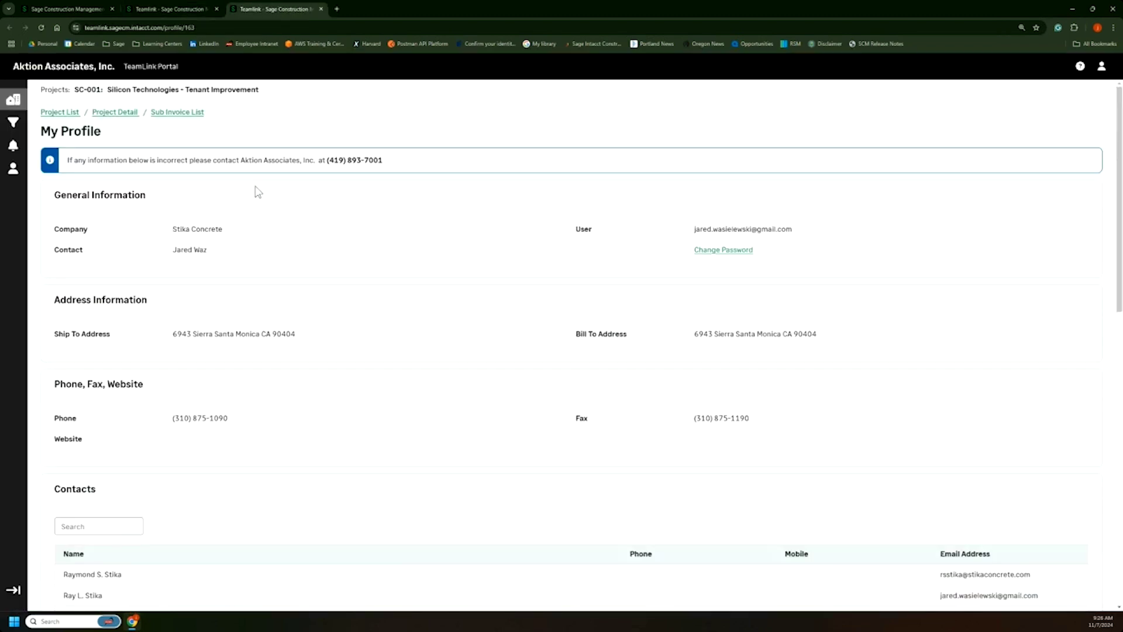
Review the insurance and license information in the vendor profile, and close the profile and the TeamLink portal.
{"action": "scroll", "coordinate": [245, 232], "scroll_direction": "down", "scroll_amount": 5}
{"action": "scroll", "coordinate": [308, 279], "scroll_direction": "down", "scroll_amount": 2}
{"action": "scroll", "coordinate": [308, 279], "scroll_direction": "up", "scroll_amount": 1}
{"action": "scroll", "coordinate": [100, 204], "scroll_direction": "down", "scroll_amount": 4}
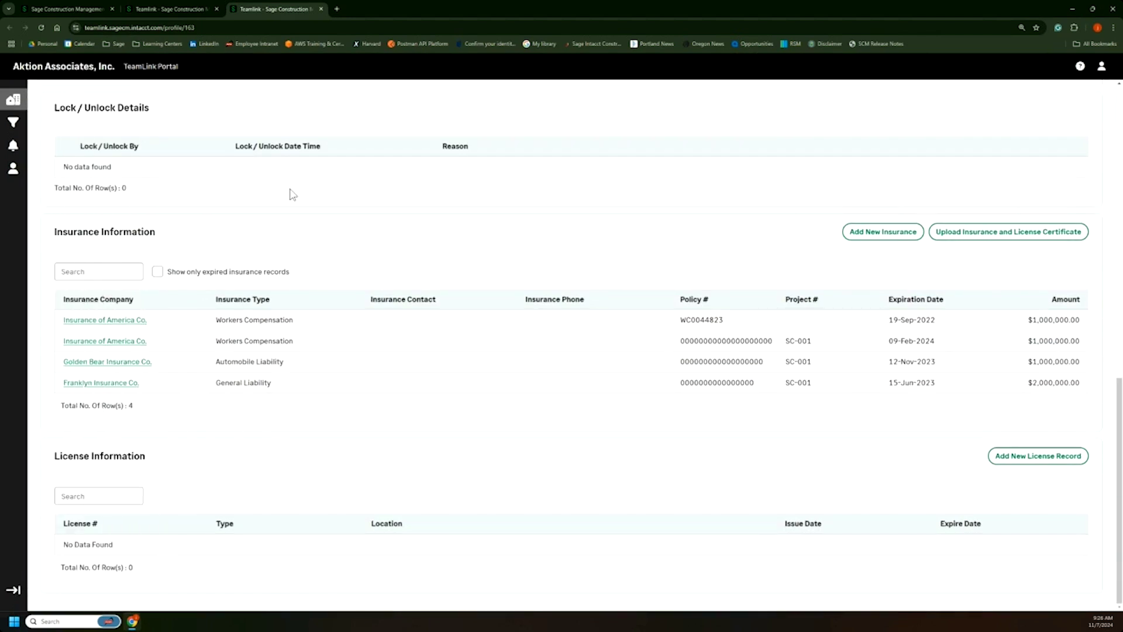
{"action": "left_click", "coordinate": [321, 9]}
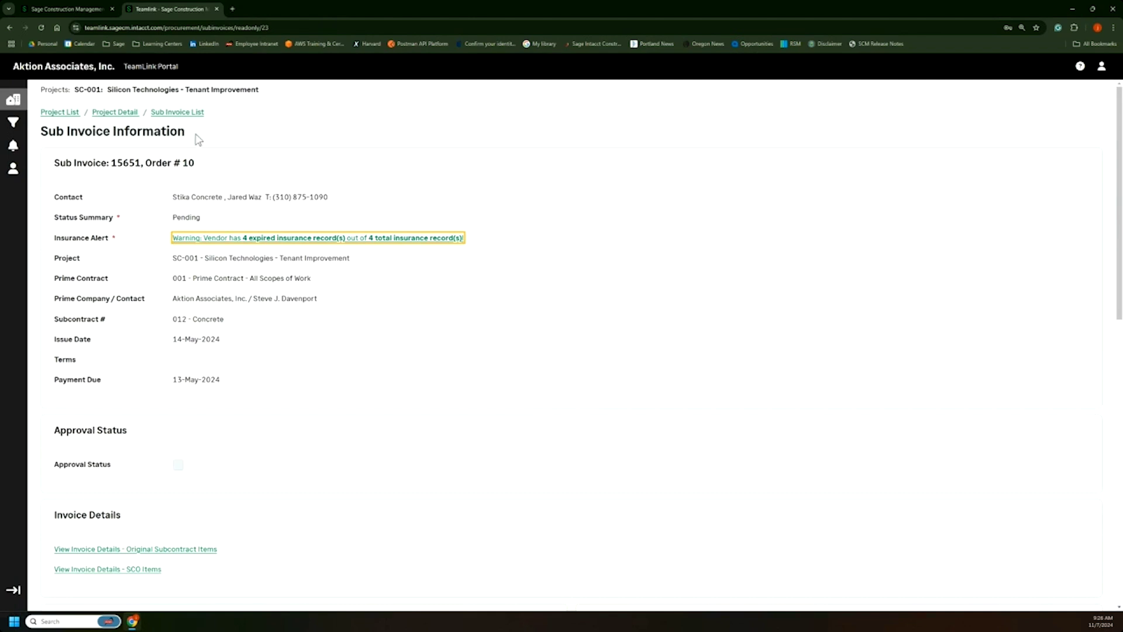
{"action": "left_click", "coordinate": [217, 9]}
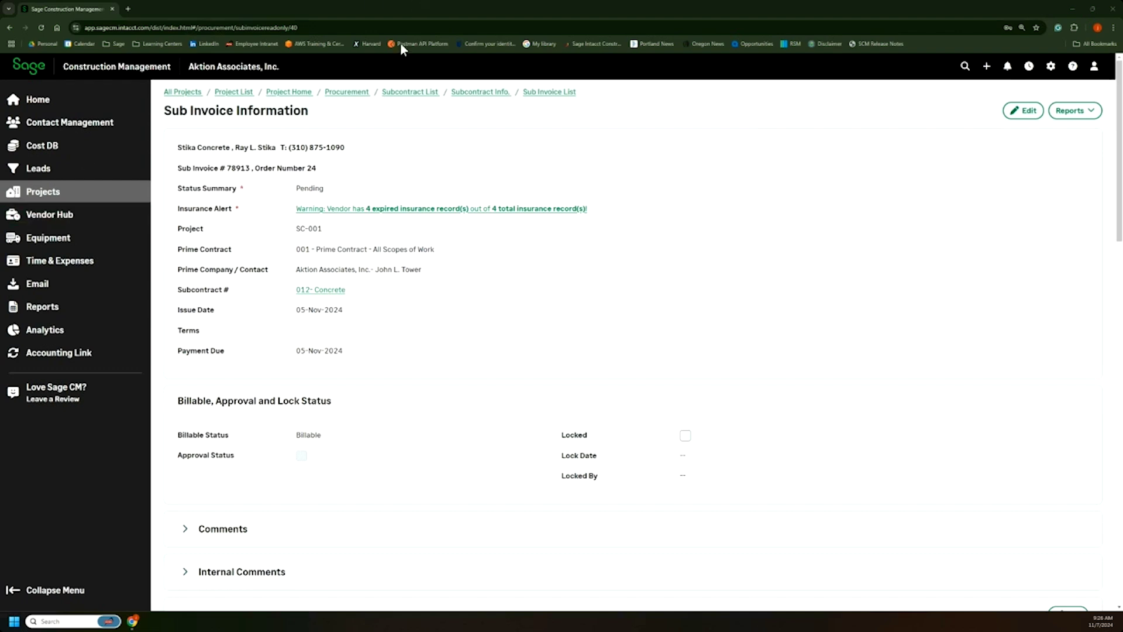
Return to the Silicon Technologies project home and open its purchase orders list to review the POs.
{"action": "left_click", "coordinate": [358, 93]}
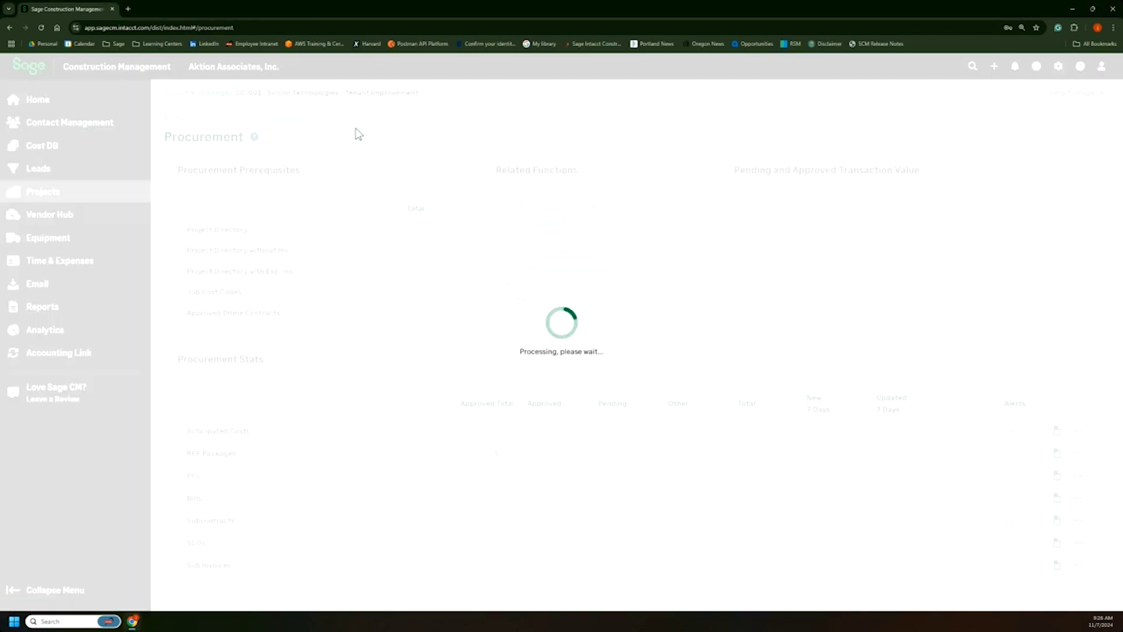
{"action": "left_click", "coordinate": [282, 117]}
{"action": "scroll", "coordinate": [616, 210], "scroll_direction": "down", "scroll_amount": 5}
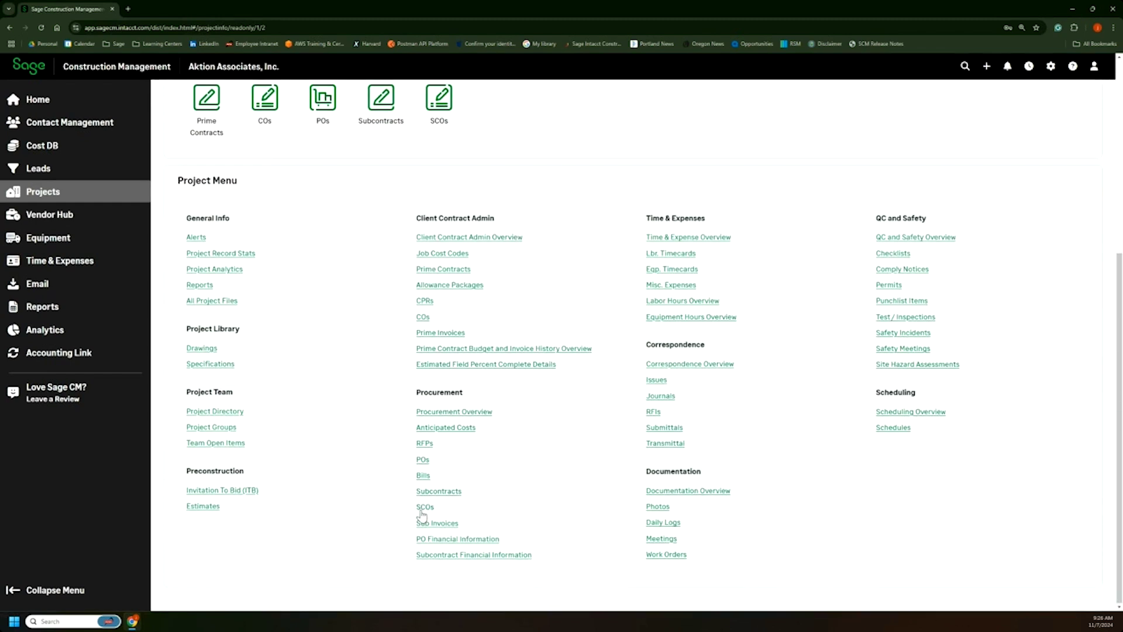
{"action": "left_click", "coordinate": [423, 460]}
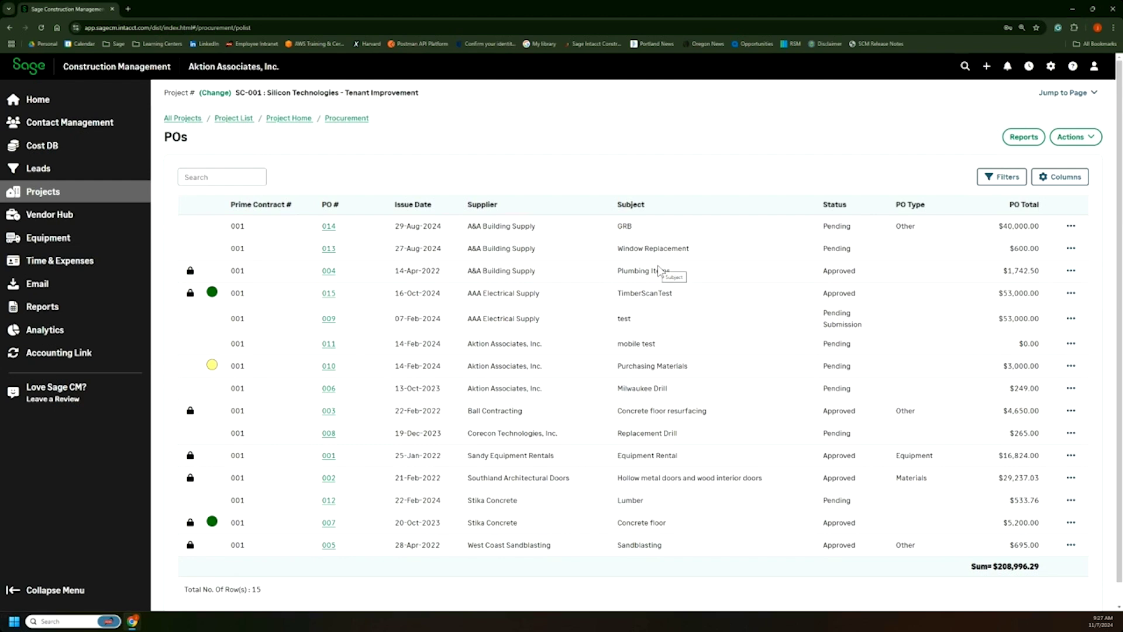
Open prime contract 001, All Scopes of Work, from the project's prime contracts.
{"action": "left_click", "coordinate": [269, 119]}
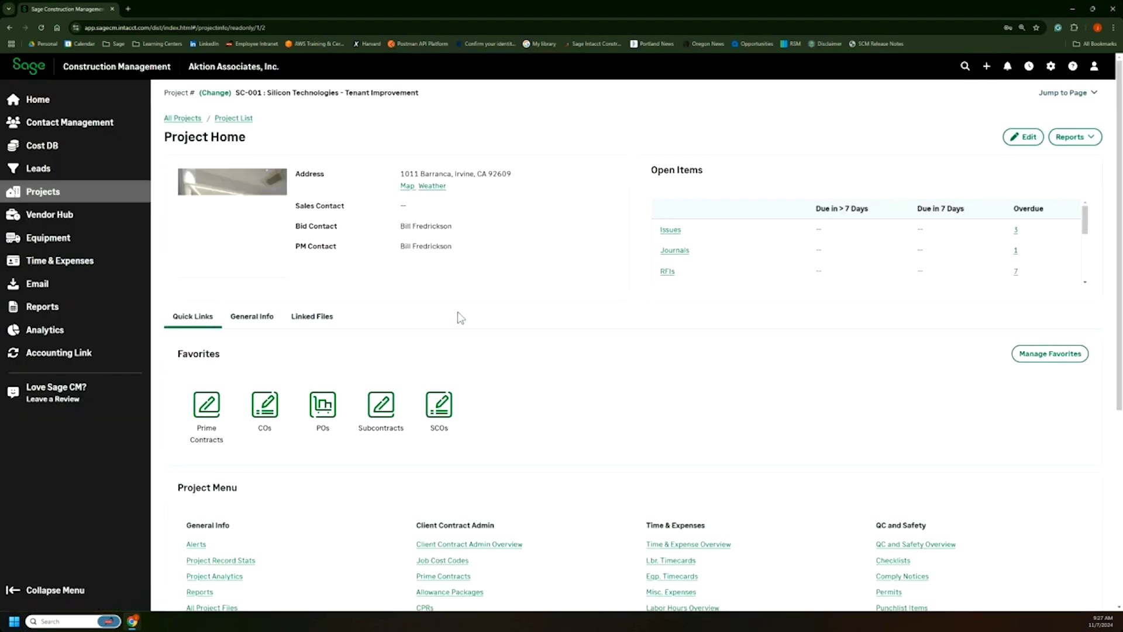
{"action": "scroll", "coordinate": [460, 318], "scroll_direction": "down", "scroll_amount": 3}
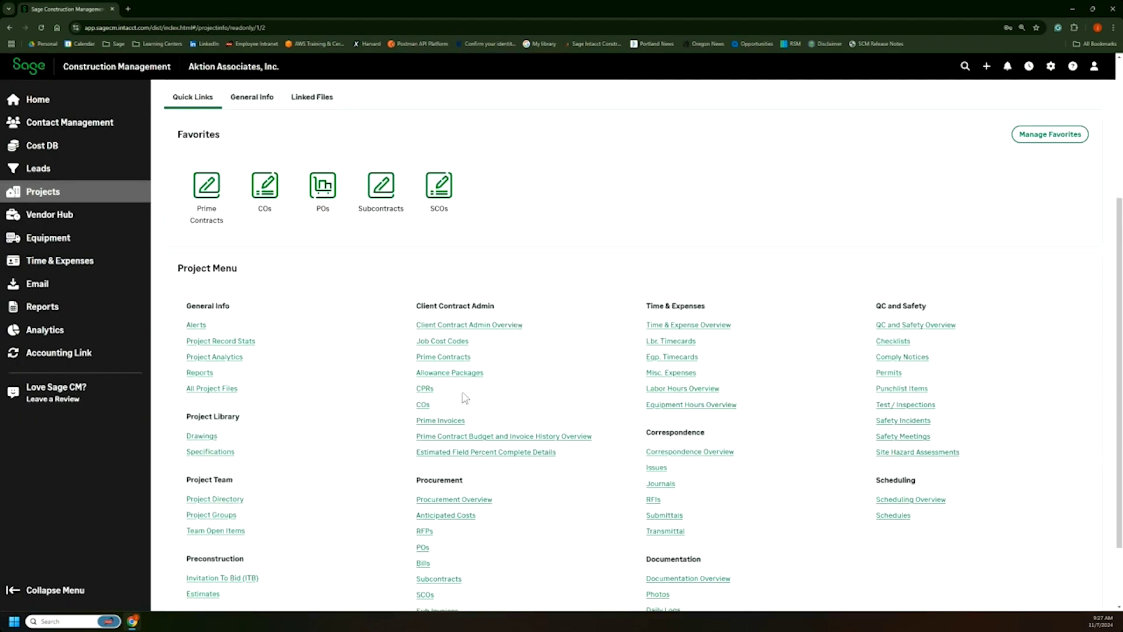
{"action": "left_click", "coordinate": [459, 362]}
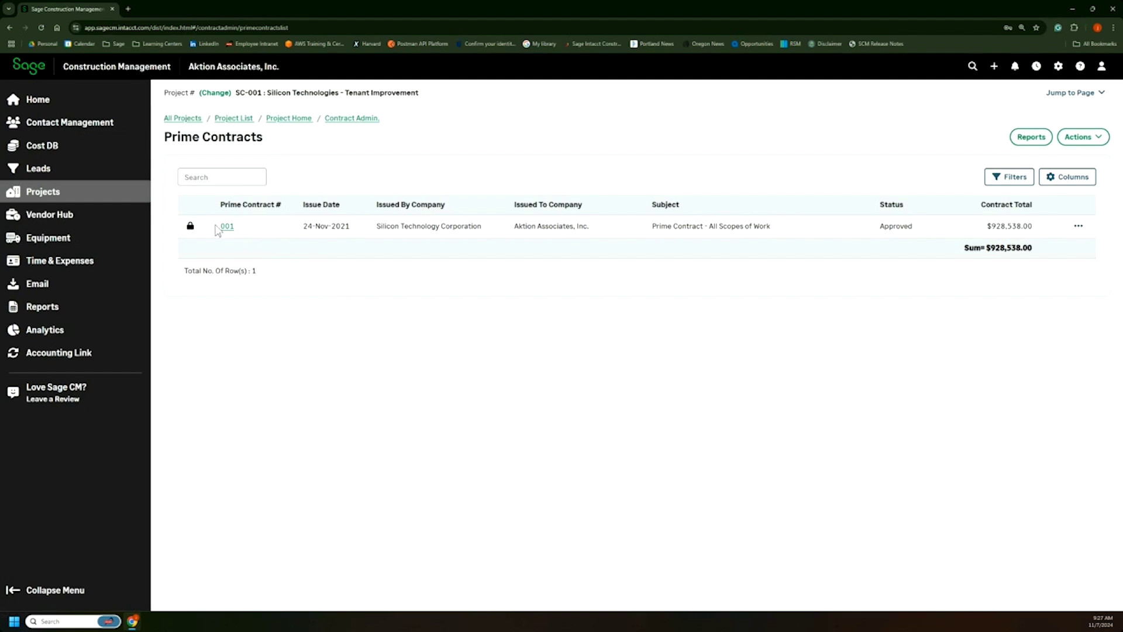
{"action": "left_click", "coordinate": [225, 227]}
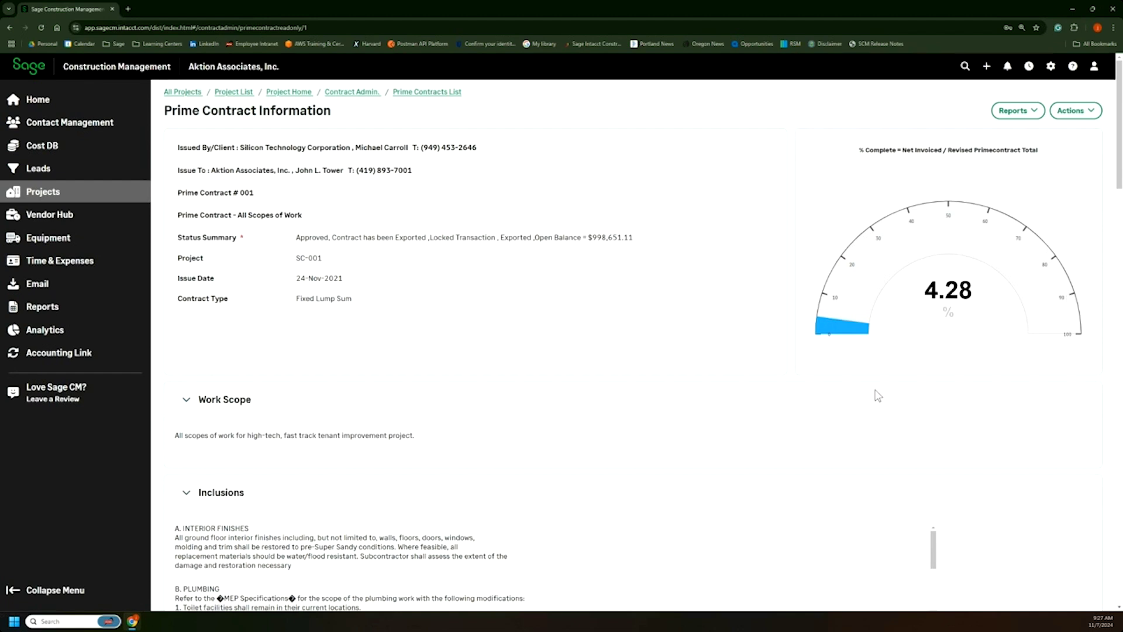
Review the prime contract's scope, approval and accounting status, and examine the original items in its Schedule of Values.
{"action": "scroll", "coordinate": [722, 389], "scroll_direction": "down", "scroll_amount": 4}
{"action": "scroll", "coordinate": [389, 331], "scroll_direction": "down", "scroll_amount": 10}
{"action": "scroll", "coordinate": [411, 370], "scroll_direction": "down", "scroll_amount": 3}
{"action": "scroll", "coordinate": [408, 367], "scroll_direction": "down", "scroll_amount": 3}
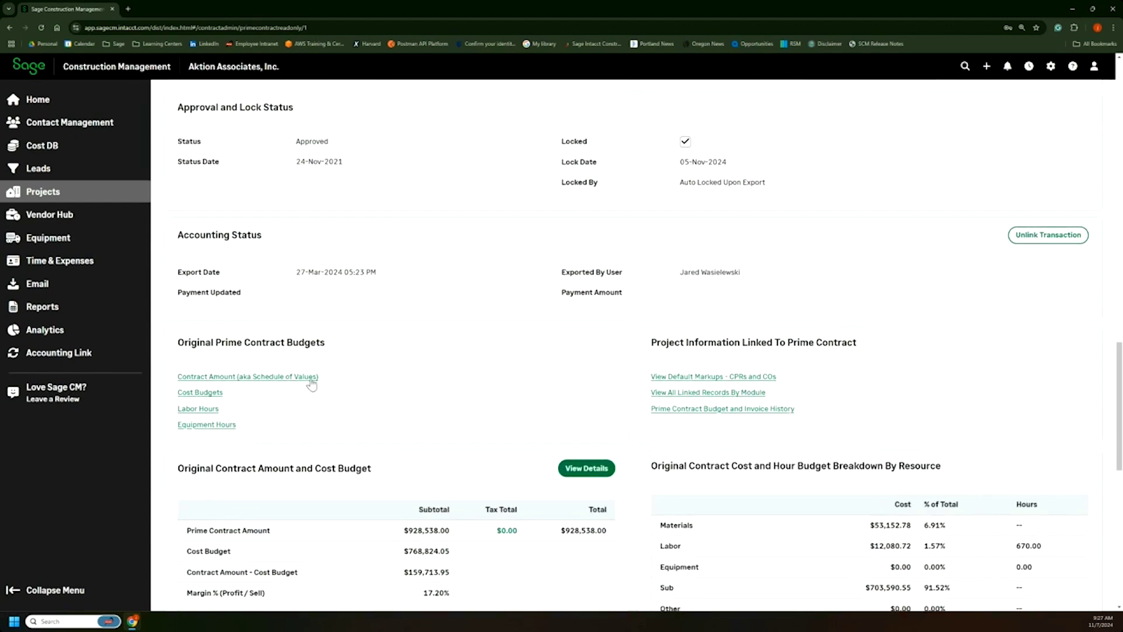
{"action": "left_click", "coordinate": [201, 378]}
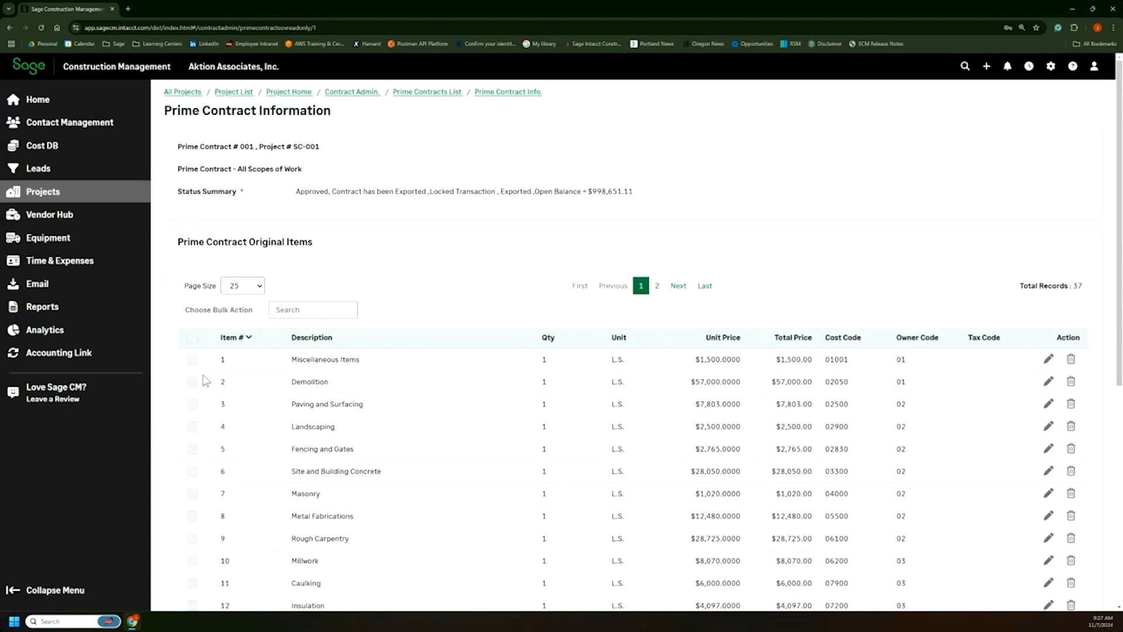
{"action": "scroll", "coordinate": [347, 381], "scroll_direction": "down", "scroll_amount": 1}
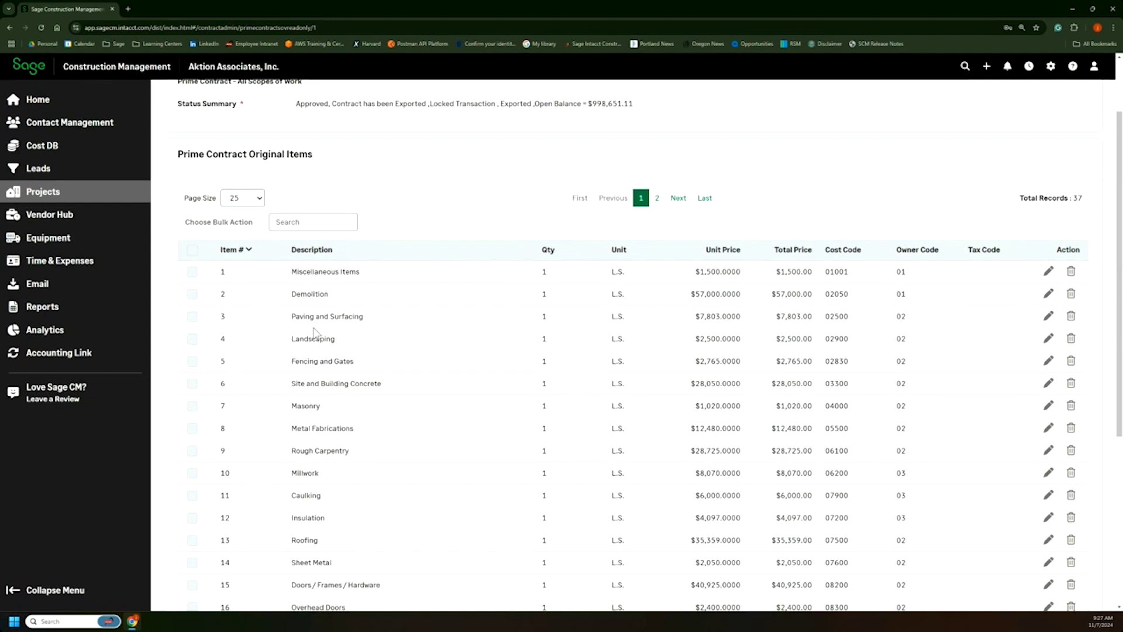
{"action": "scroll", "coordinate": [297, 317], "scroll_direction": "up", "scroll_amount": 2}
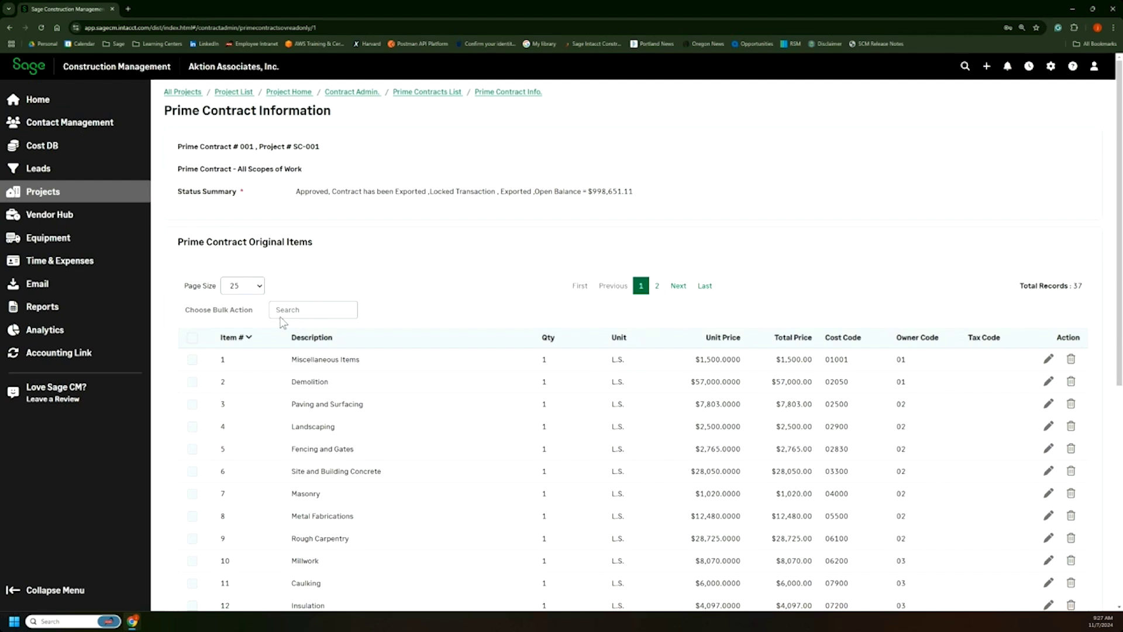
Return to the prime contract's information and open its original cost budget by cost code.
{"action": "left_click", "coordinate": [520, 94]}
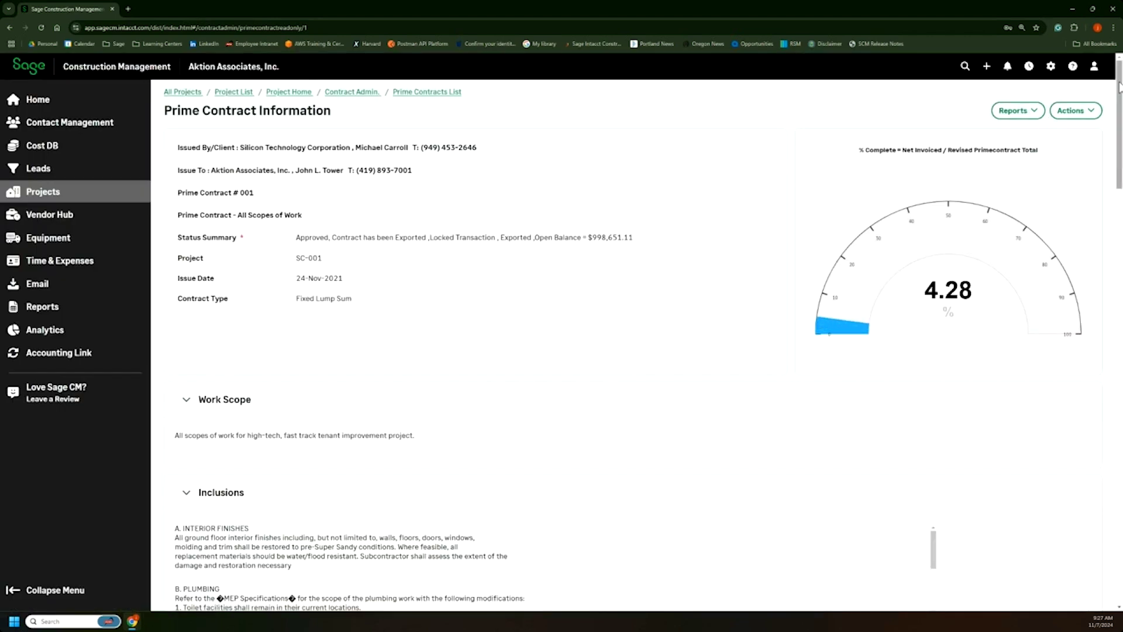
{"action": "scroll", "coordinate": [526, 246], "scroll_direction": "down", "scroll_amount": 10}
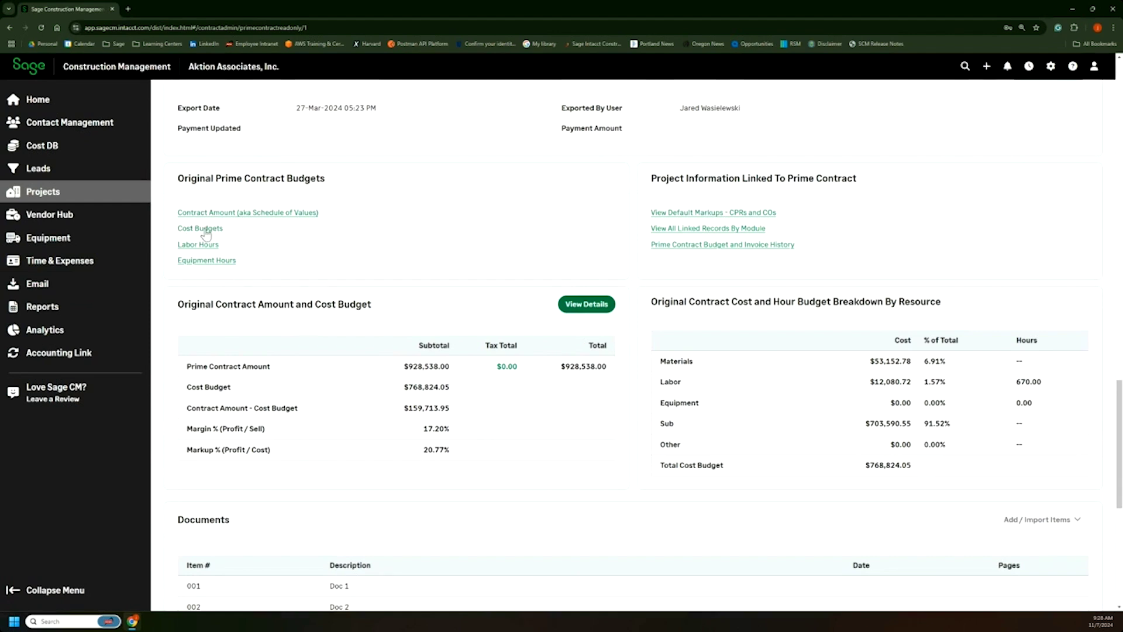
{"action": "left_click", "coordinate": [203, 232]}
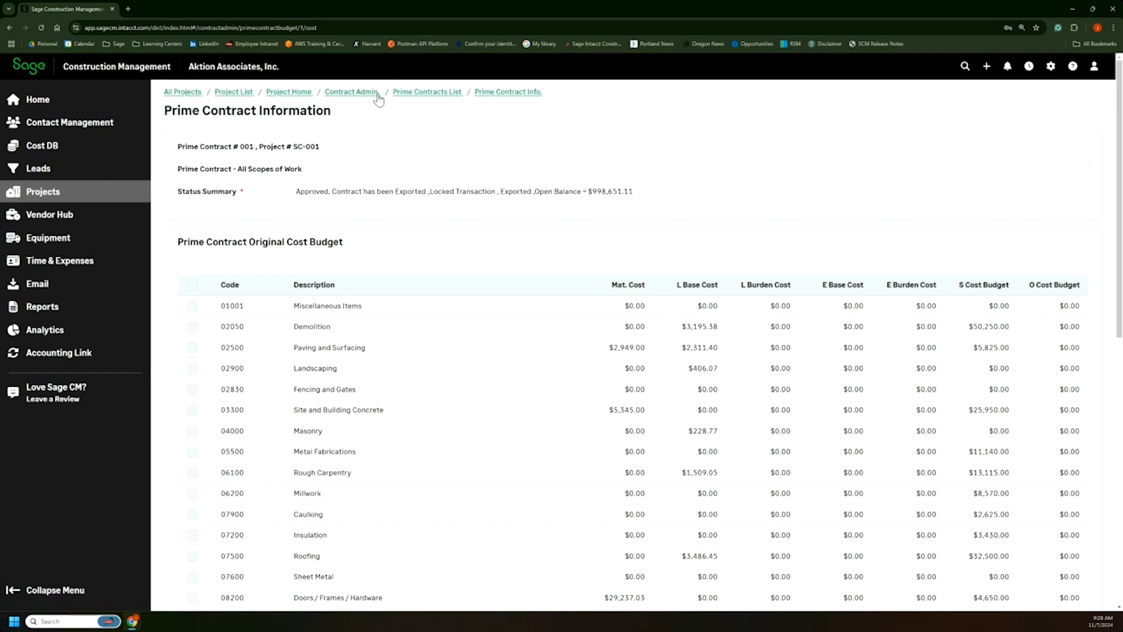
Open the project's Estimated Field Percent Complete Details and examine the Cost Budget and Field % Complete columns.
{"action": "left_click", "coordinate": [292, 93]}
{"action": "scroll", "coordinate": [484, 296], "scroll_direction": "down", "scroll_amount": 5}
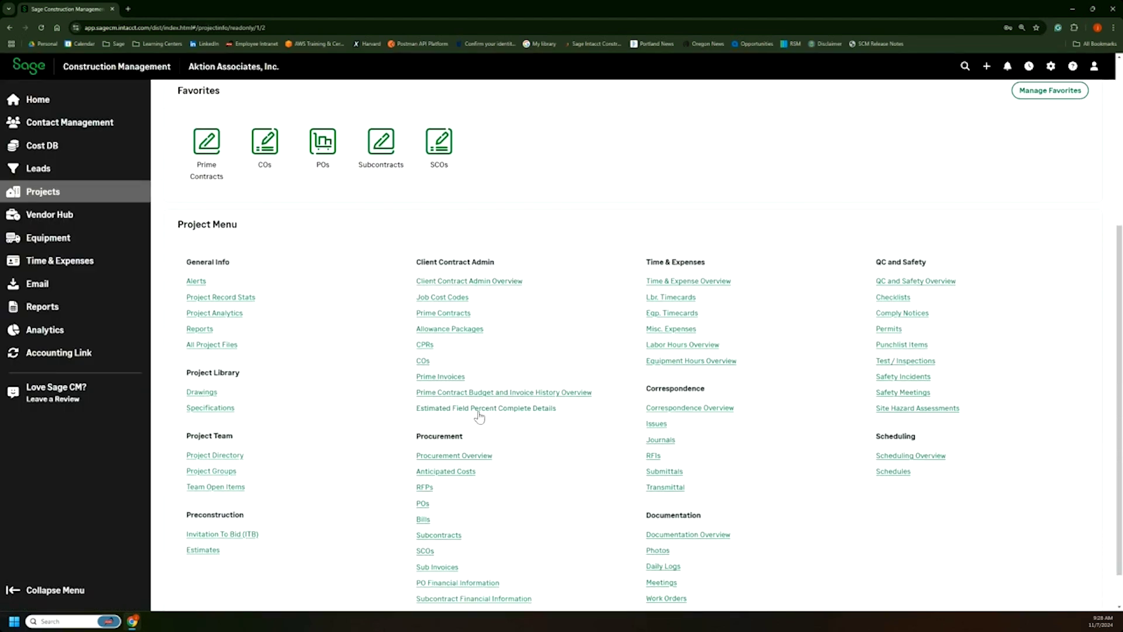
{"action": "left_click", "coordinate": [449, 409]}
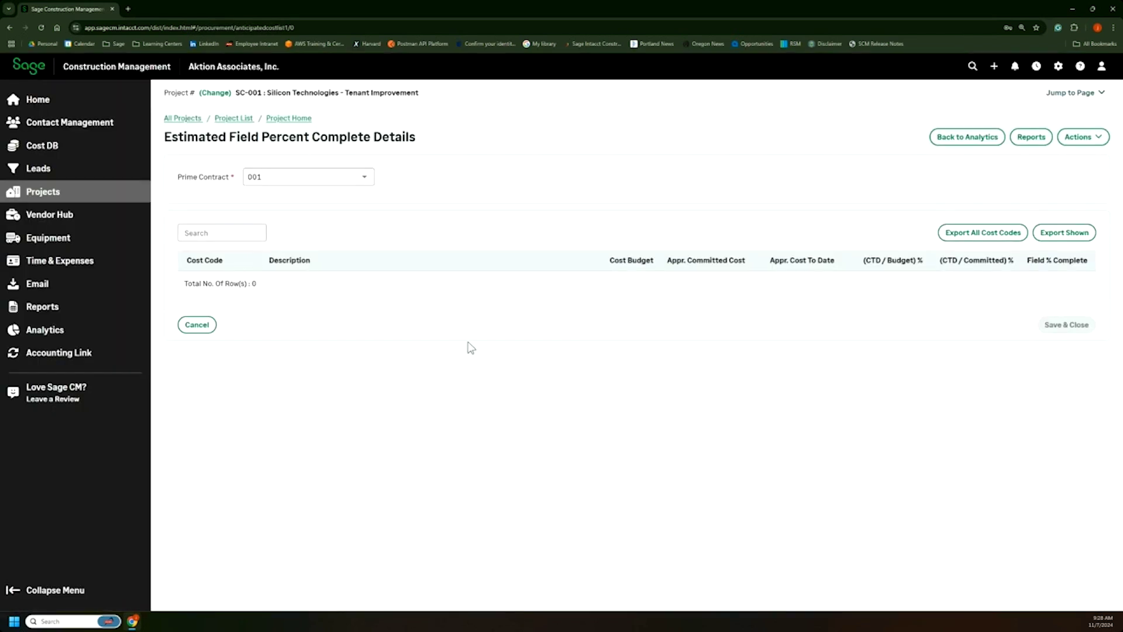
{"action": "left_click_drag", "start_coordinate": [610, 261], "coordinate": [646, 261]}
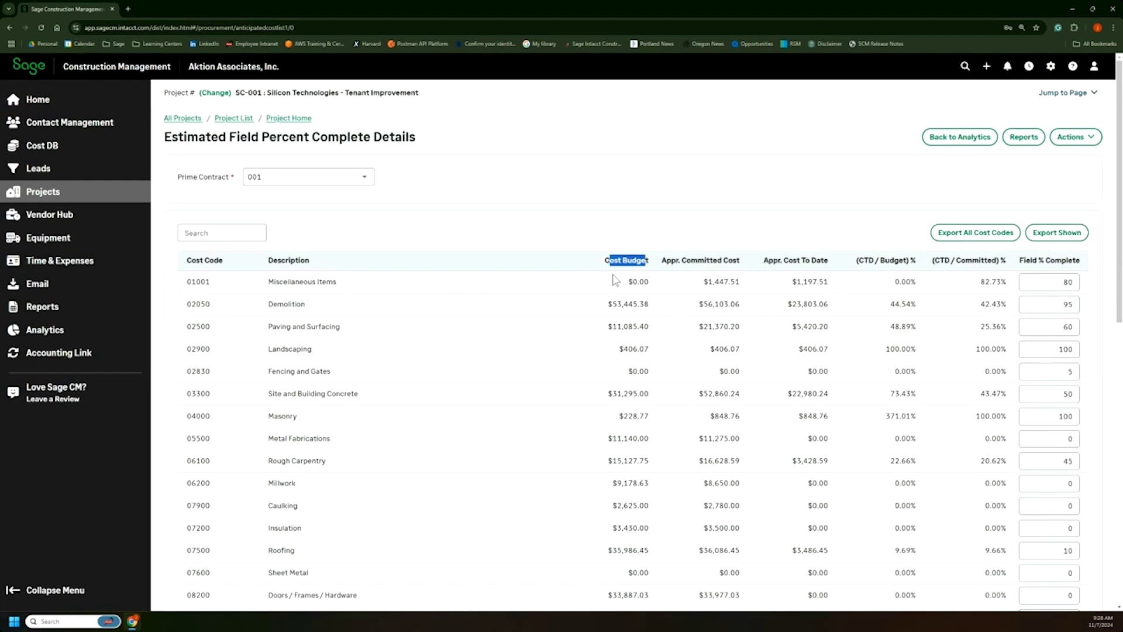
{"action": "left_click_drag", "start_coordinate": [1020, 262], "coordinate": [1089, 268]}
{"action": "double_click", "coordinate": [1061, 279]}
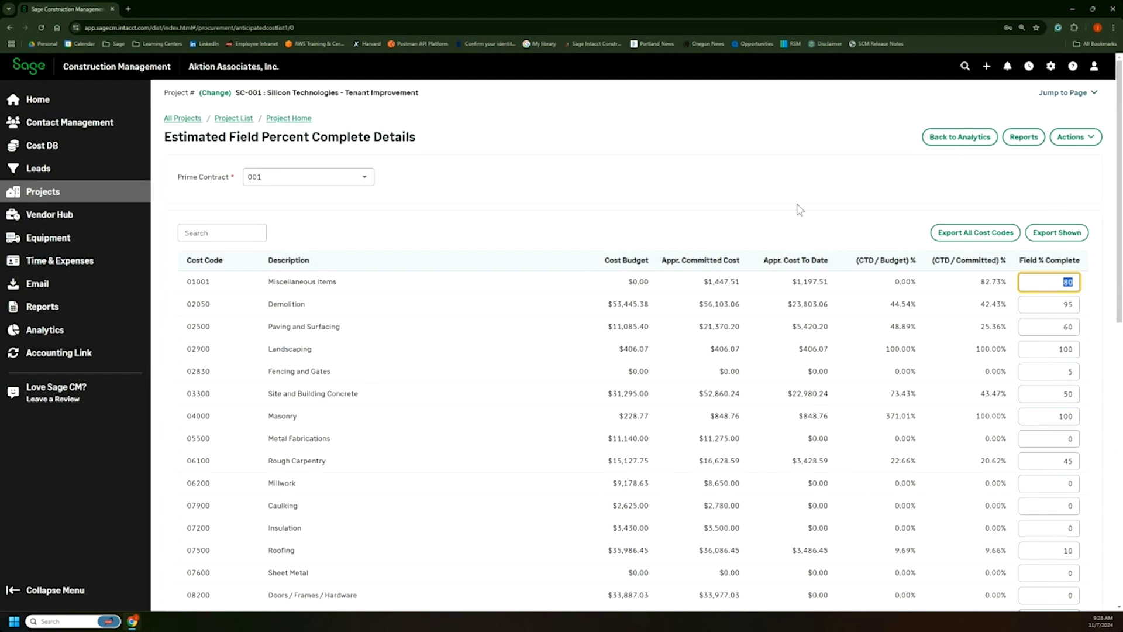
Open the project's CPRs list and view the available ways to add a CPR.
{"action": "left_click", "coordinate": [295, 119]}
{"action": "scroll", "coordinate": [631, 216], "scroll_direction": "down", "scroll_amount": 5}
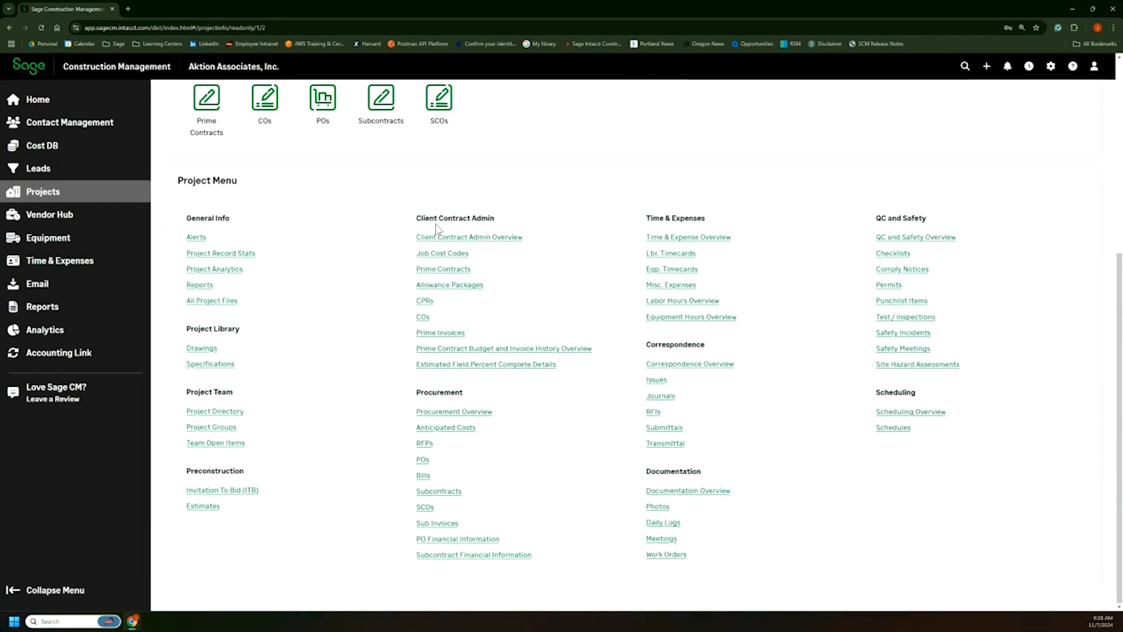
{"action": "left_click", "coordinate": [423, 301]}
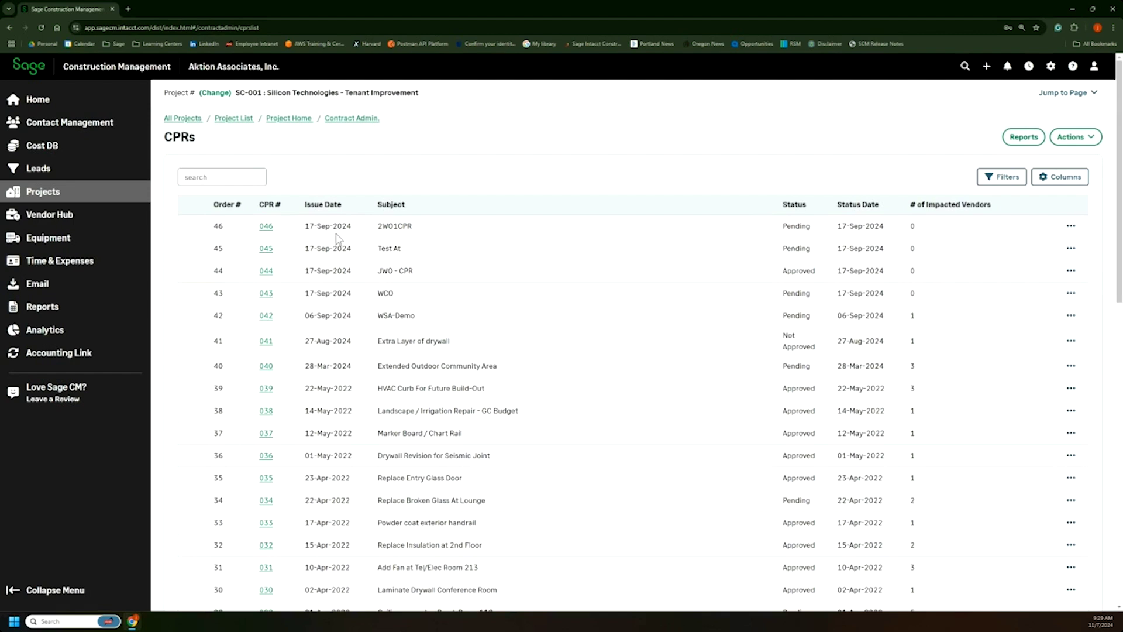
{"action": "left_click", "coordinate": [1090, 138]}
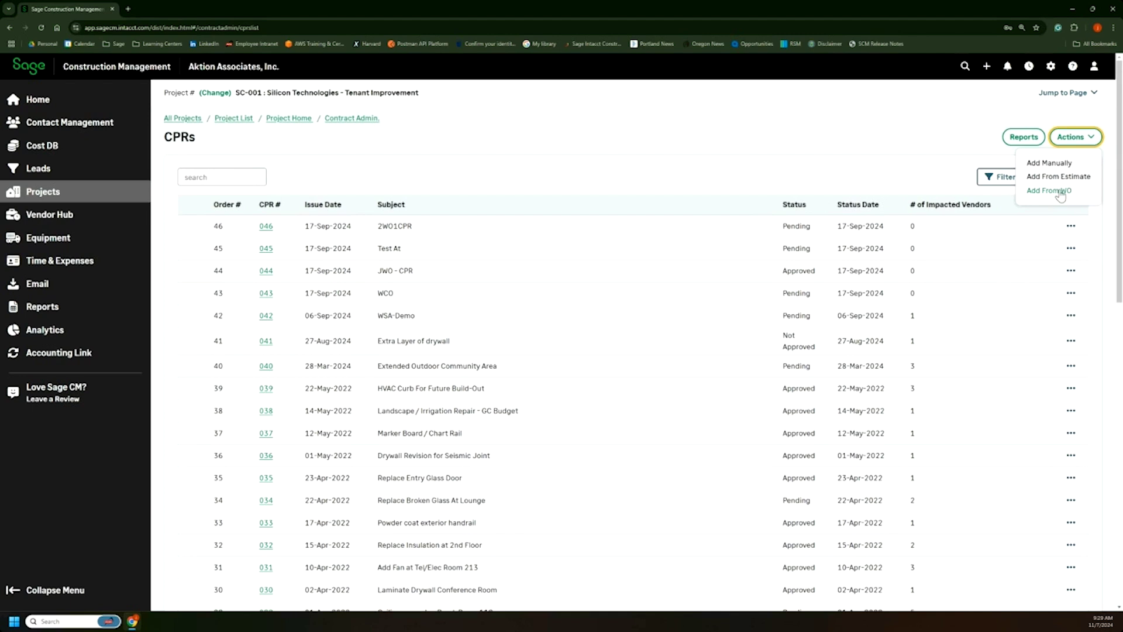
Glance at the Contract Admin overview, and open the project's COs list to view the options for adding a change order.
{"action": "left_click", "coordinate": [359, 123]}
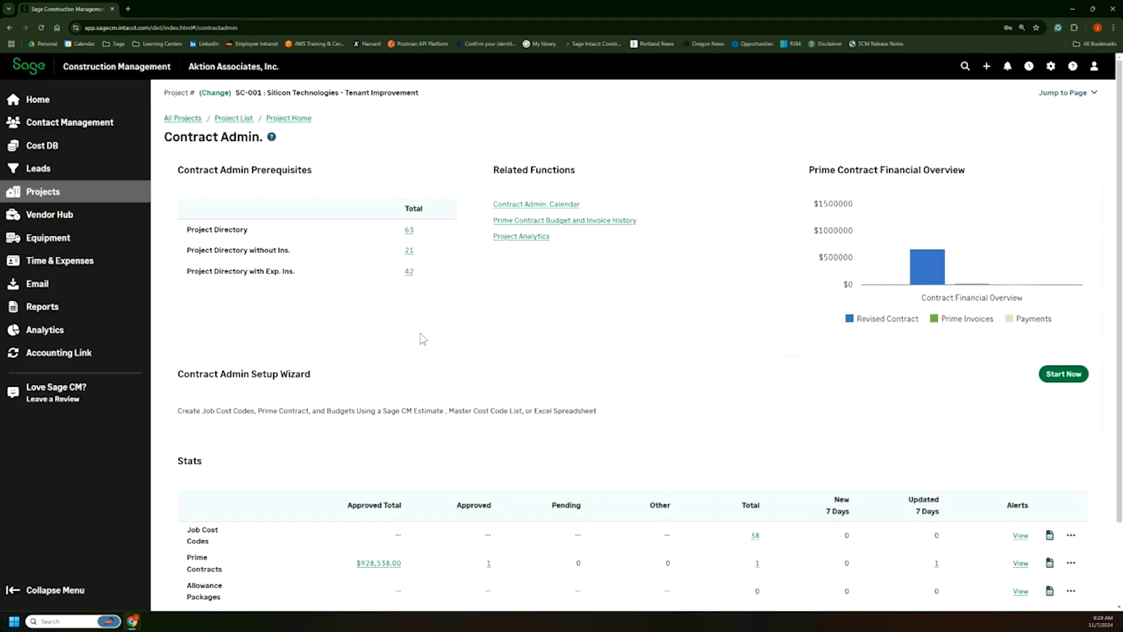
{"action": "scroll", "coordinate": [425, 340], "scroll_direction": "down", "scroll_amount": 1}
{"action": "scroll", "coordinate": [425, 341], "scroll_direction": "up", "scroll_amount": 2}
{"action": "left_click", "coordinate": [289, 116]}
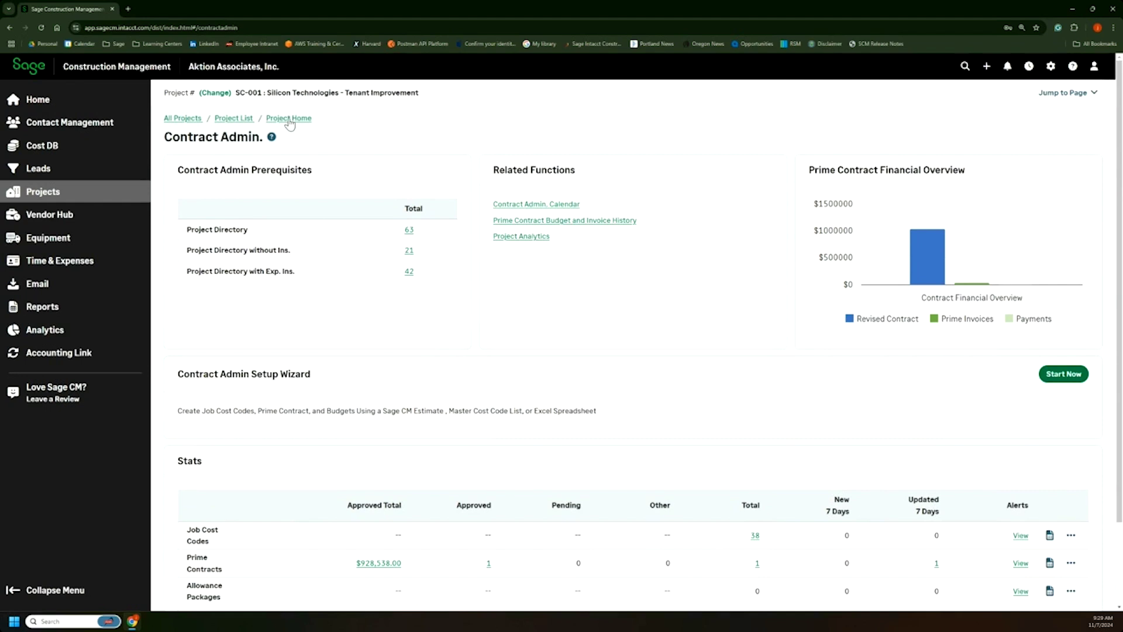
{"action": "scroll", "coordinate": [518, 344], "scroll_direction": "down", "scroll_amount": 5}
{"action": "left_click", "coordinate": [422, 319]}
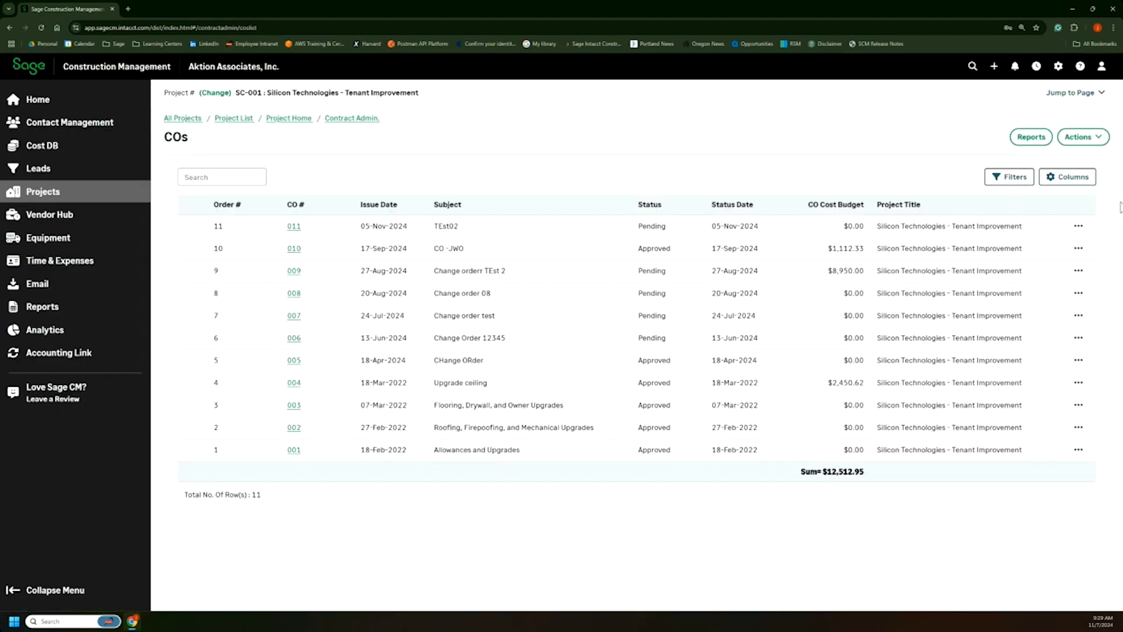
{"action": "left_click", "coordinate": [1095, 139]}
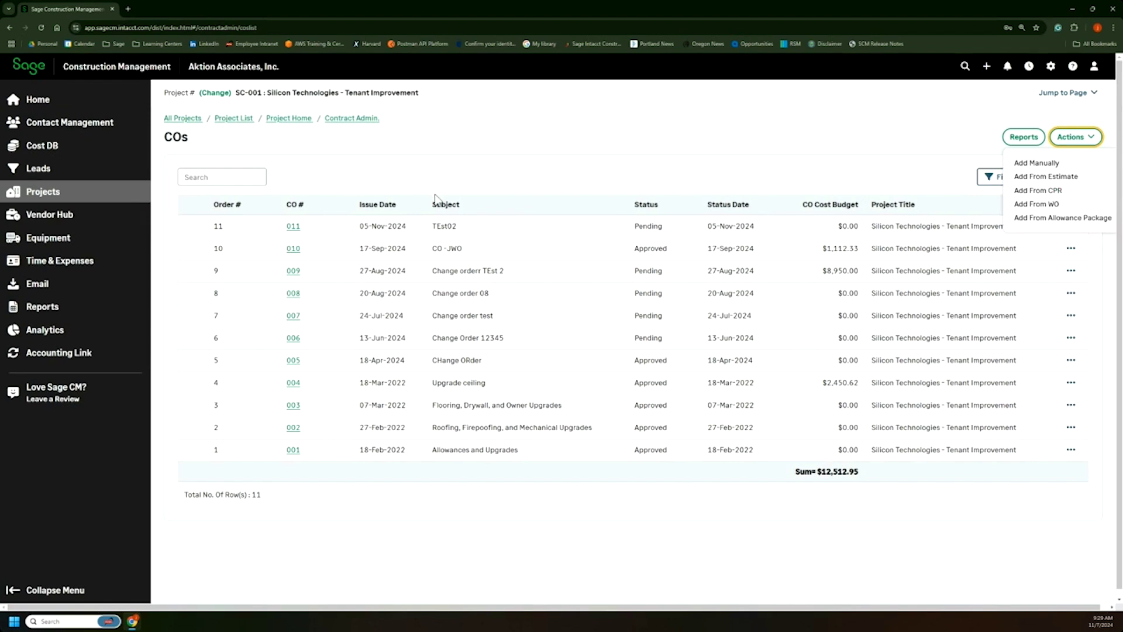
Open the project's Prime Invoices list and start adding a new prime contract invoice manually.
{"action": "left_click", "coordinate": [289, 119]}
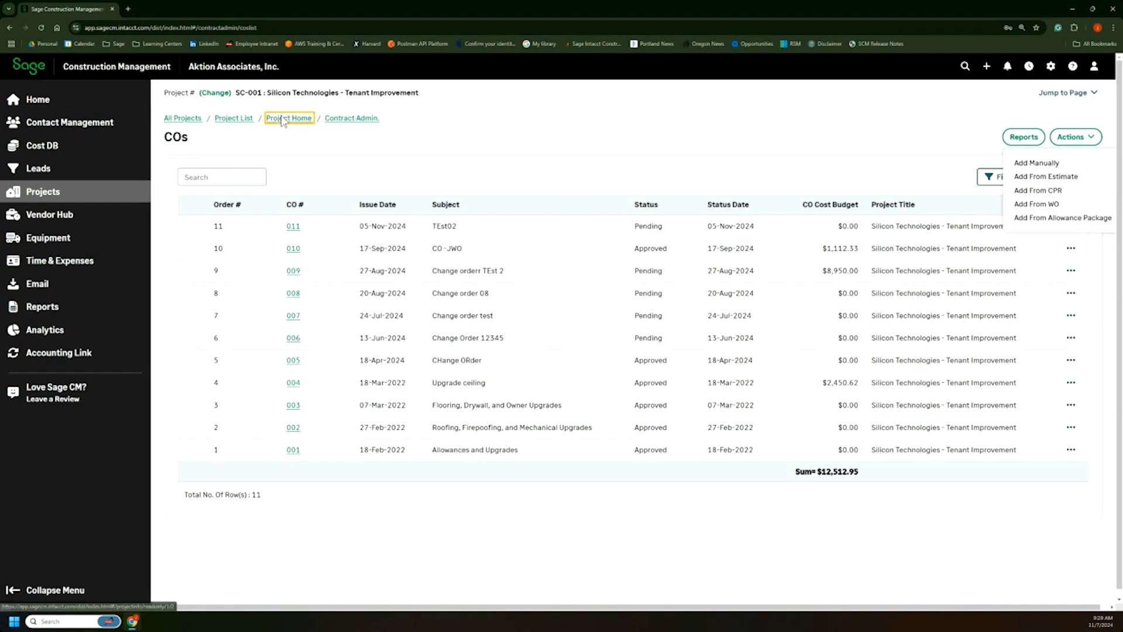
{"action": "scroll", "coordinate": [489, 261], "scroll_direction": "down", "scroll_amount": 5}
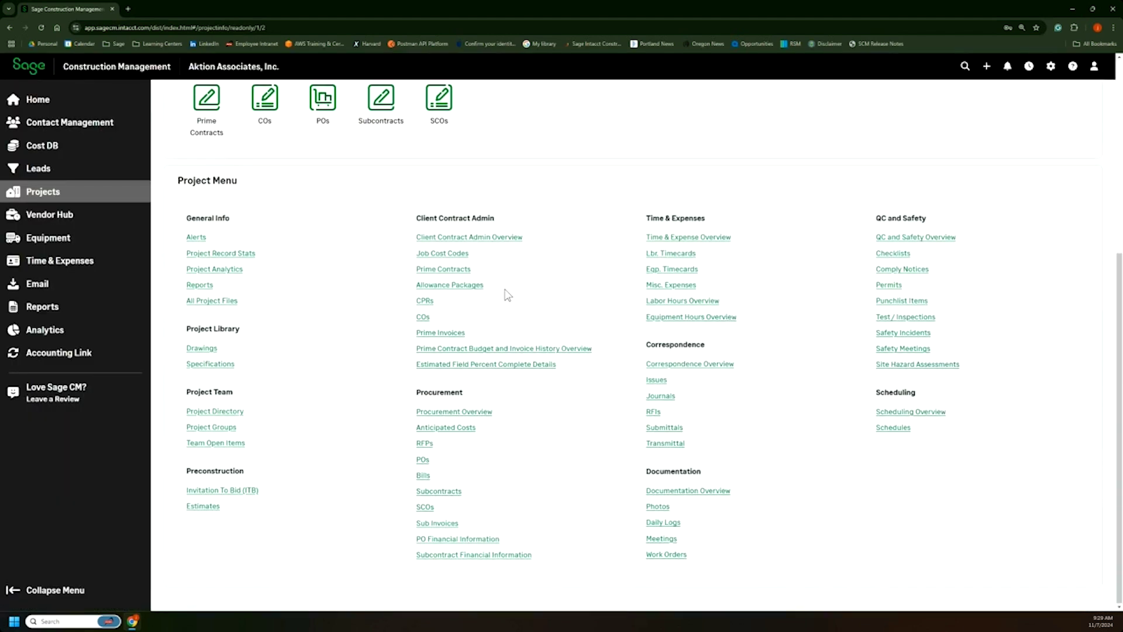
{"action": "left_click", "coordinate": [432, 334]}
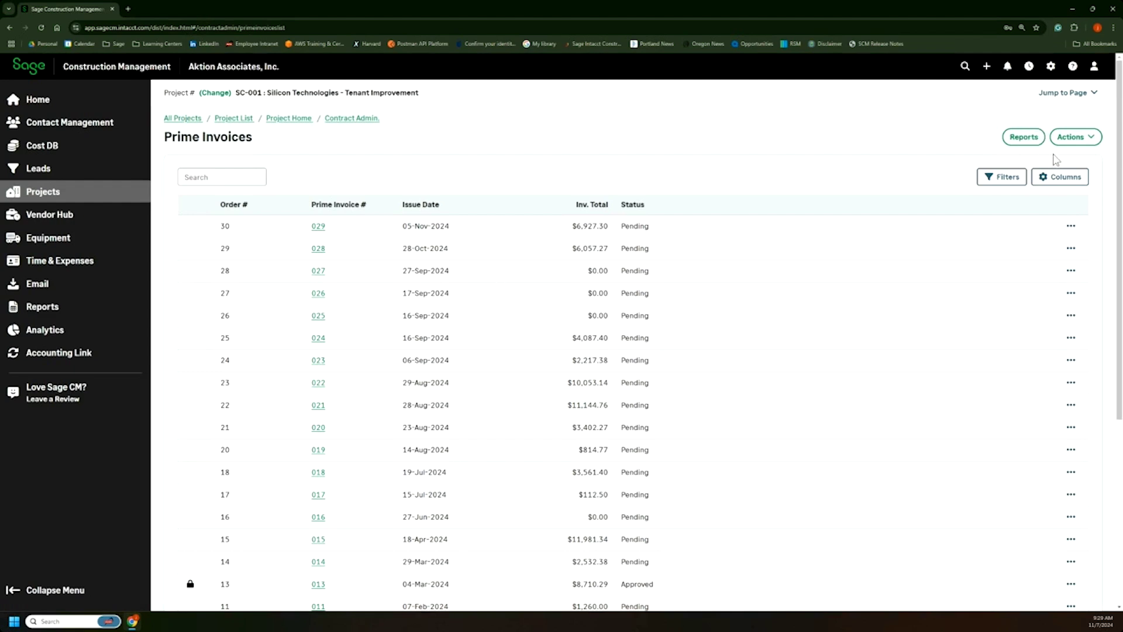
{"action": "left_click", "coordinate": [1074, 141]}
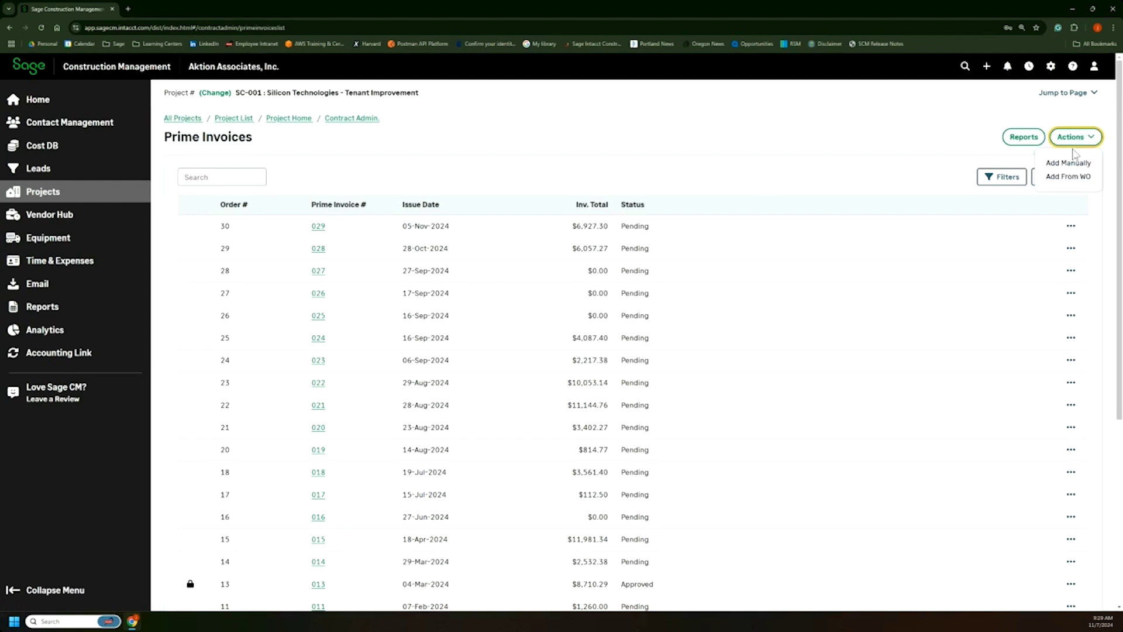
{"action": "left_click", "coordinate": [1069, 163]}
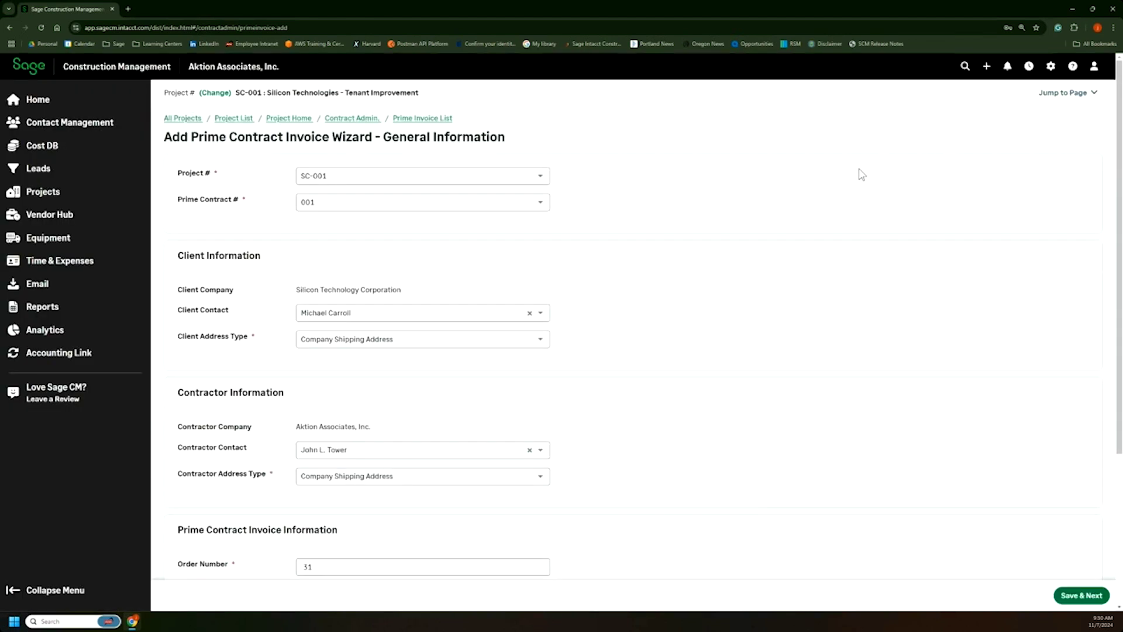
Save the new prime invoice's general information and choose to enter original contract and CO line item amounts in separate steps.
{"action": "scroll", "coordinate": [534, 349], "scroll_direction": "down", "scroll_amount": 3}
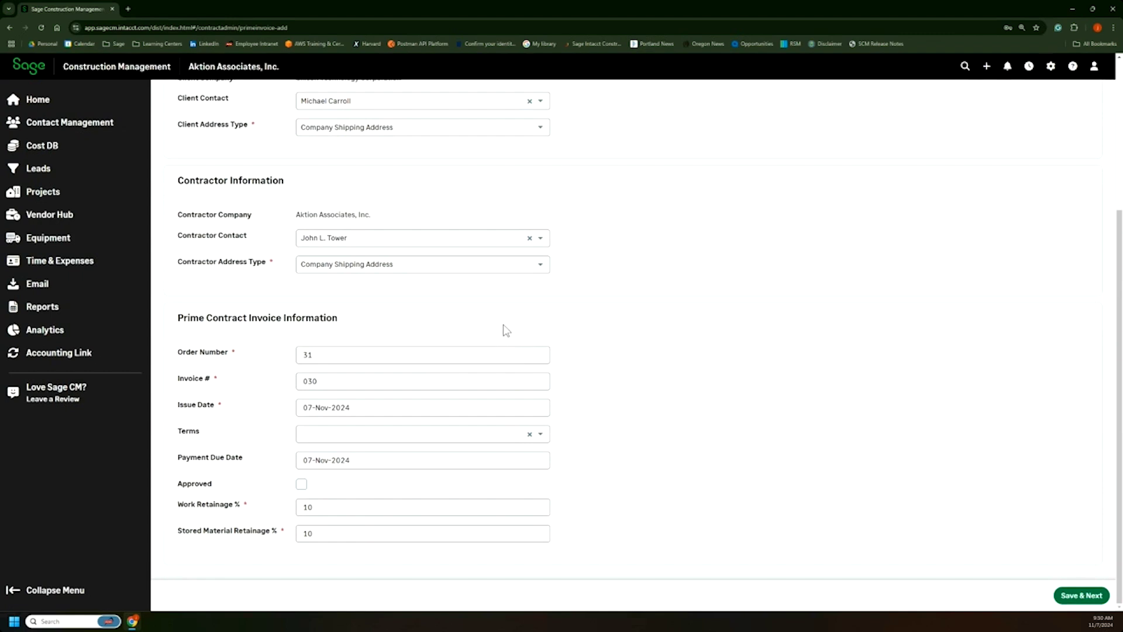
{"action": "left_click", "coordinate": [987, 66]}
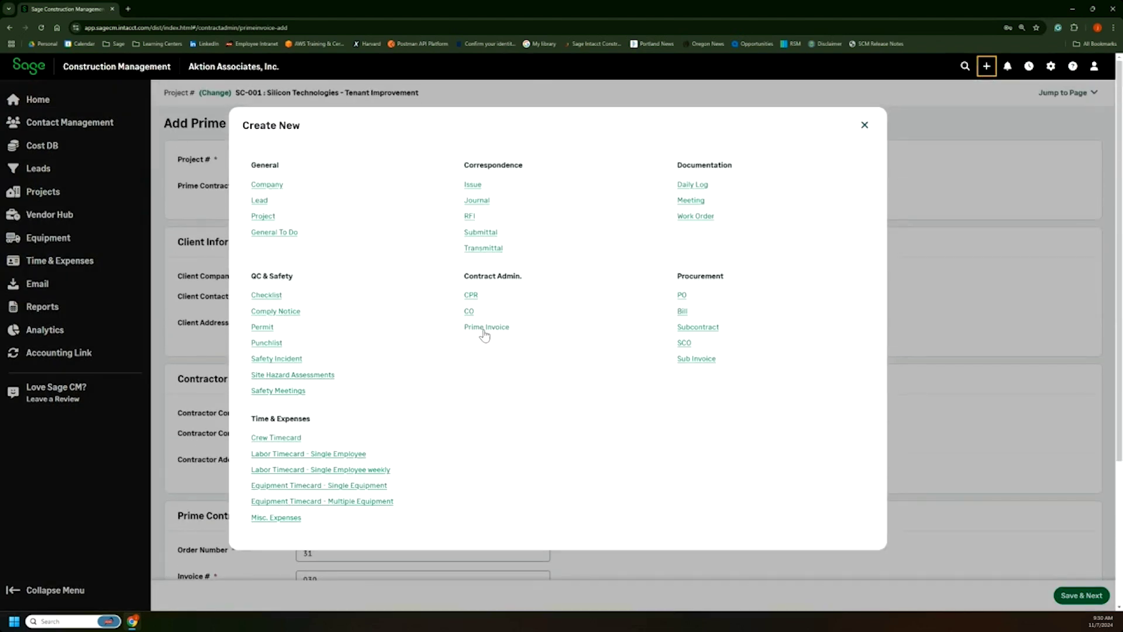
{"action": "left_click", "coordinate": [866, 125]}
{"action": "scroll", "coordinate": [1028, 561], "scroll_direction": "down", "scroll_amount": 3}
{"action": "left_click", "coordinate": [1080, 596]}
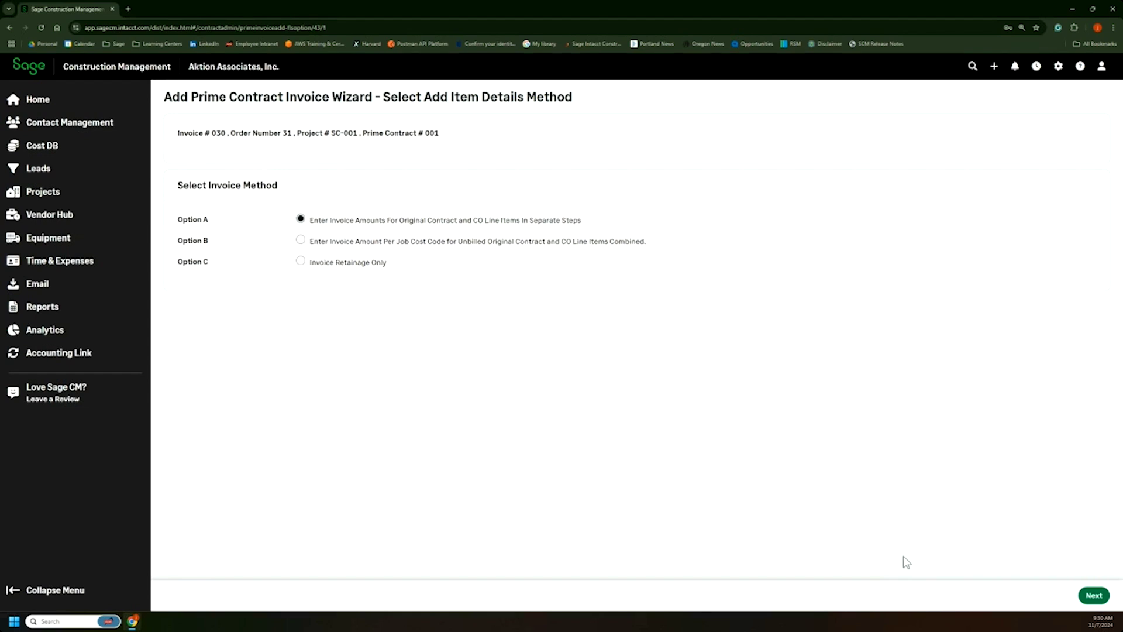
{"action": "left_click", "coordinate": [1088, 596]}
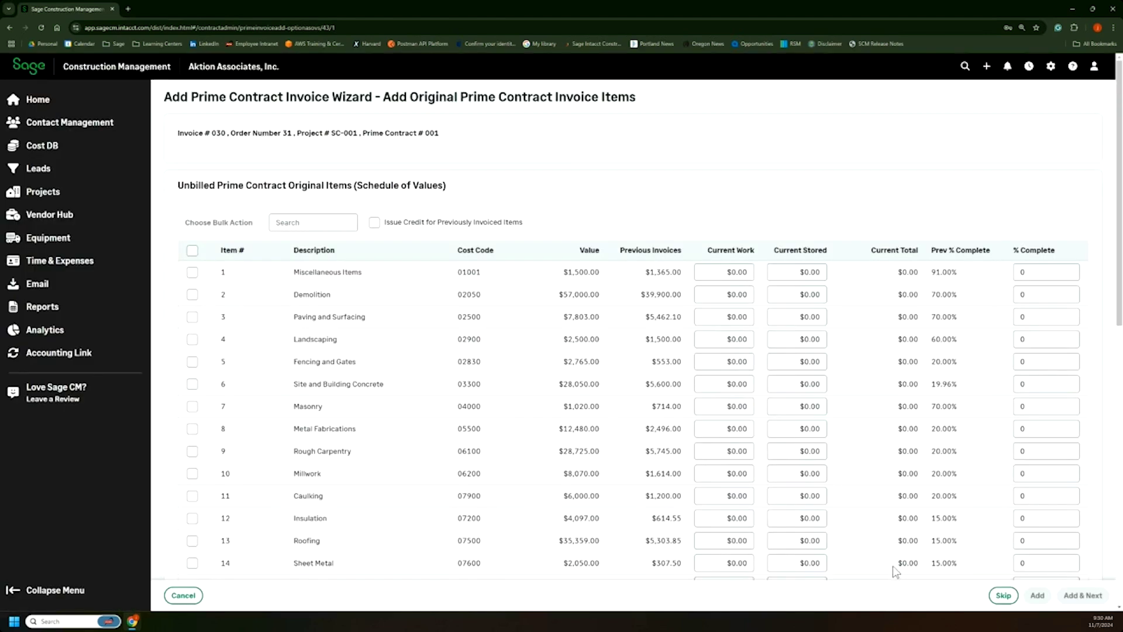
Set the Miscellaneous Items line to 95% complete and add it to the prime invoice.
{"action": "scroll", "coordinate": [413, 316], "scroll_direction": "down", "scroll_amount": 1}
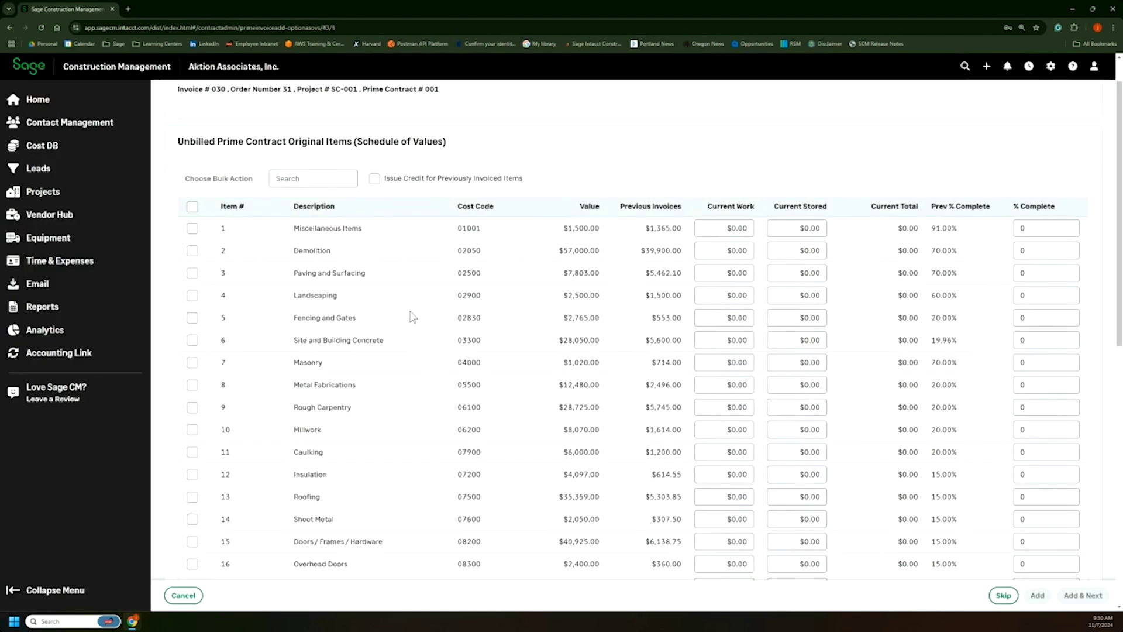
{"action": "left_click", "coordinate": [1037, 231]}
{"action": "key", "text": "ctrl+a"}
{"action": "type", "text": "95"}
{"action": "left_click", "coordinate": [950, 164]}
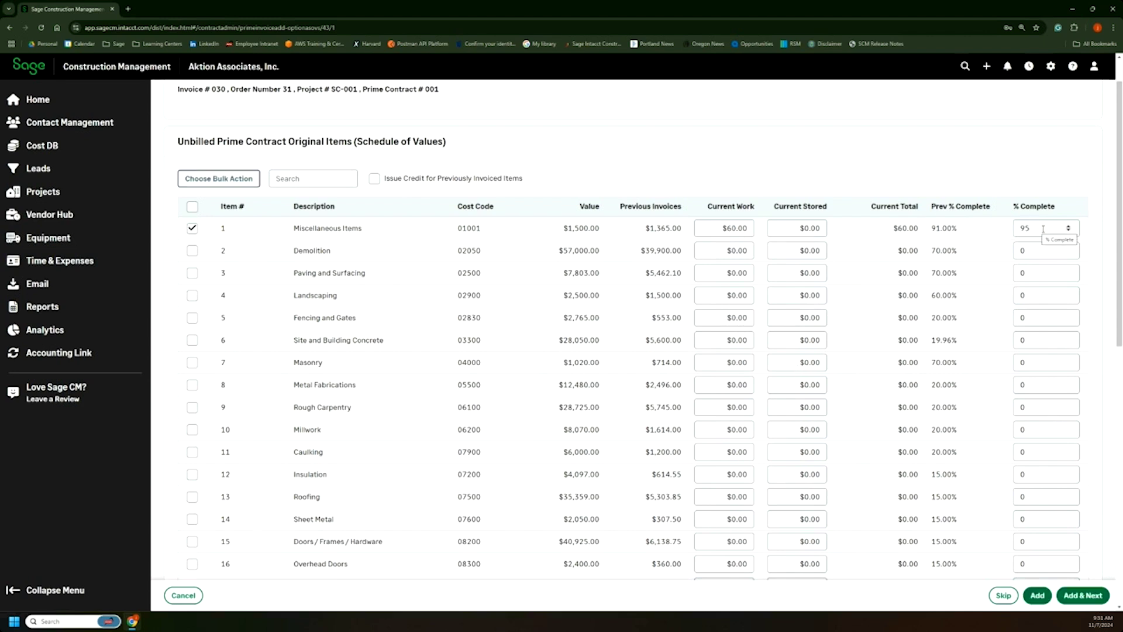
{"action": "left_click", "coordinate": [738, 227]}
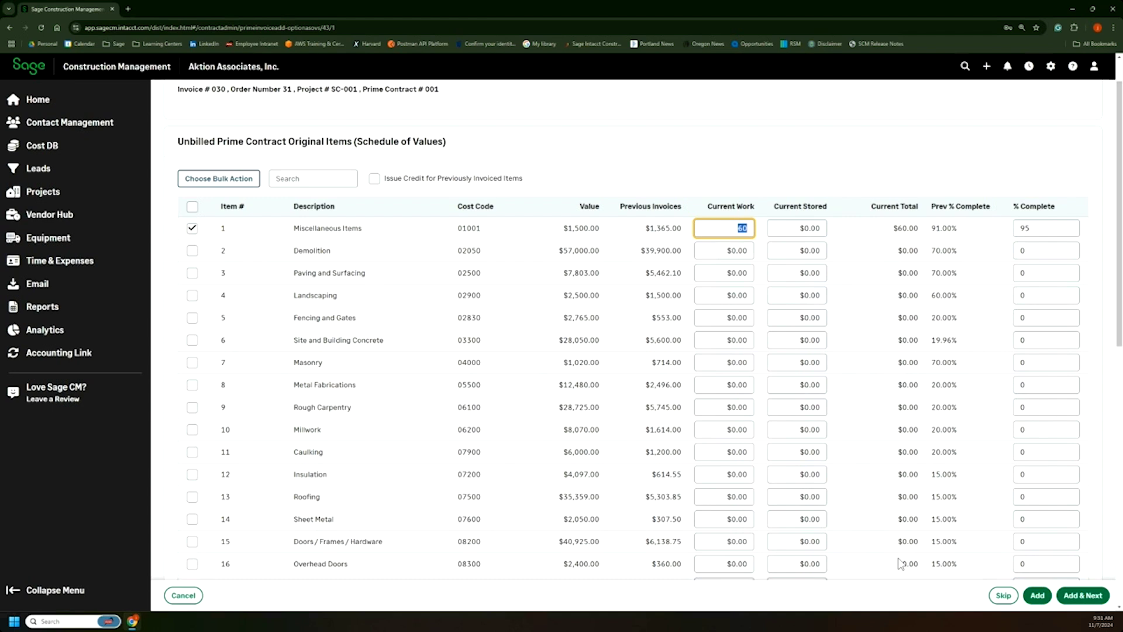
{"action": "left_click", "coordinate": [1075, 596]}
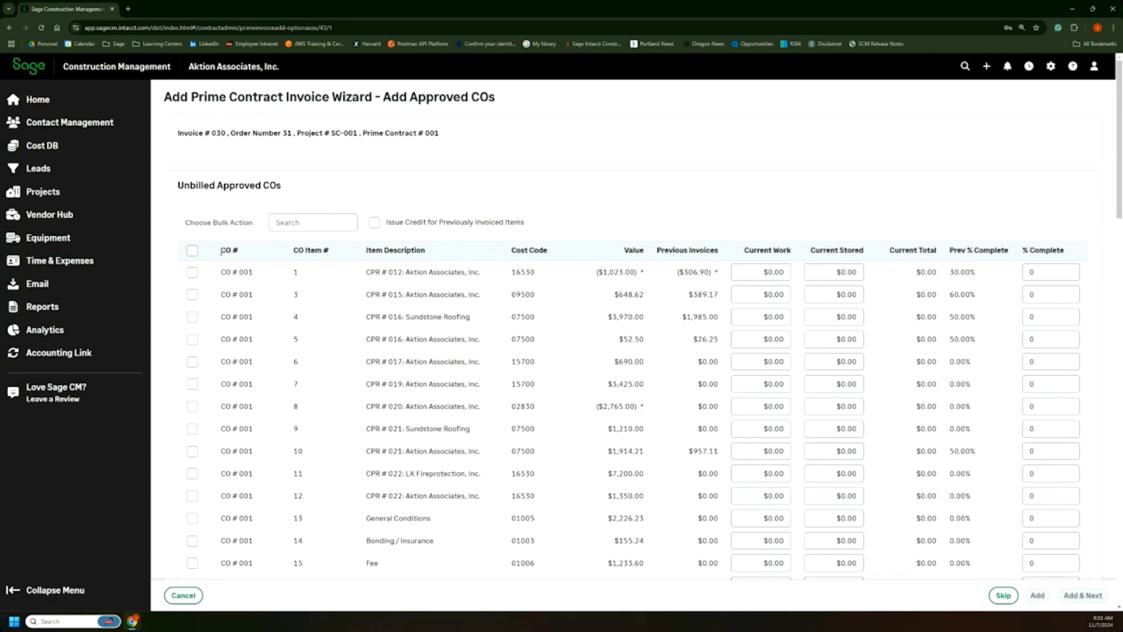
Leave all unbilled approved COs unselected and skip adding them to the prime invoice.
{"action": "left_click_drag", "start_coordinate": [177, 185], "coordinate": [256, 186]}
{"action": "left_click", "coordinate": [192, 272]}
{"action": "left_click", "coordinate": [193, 251]}
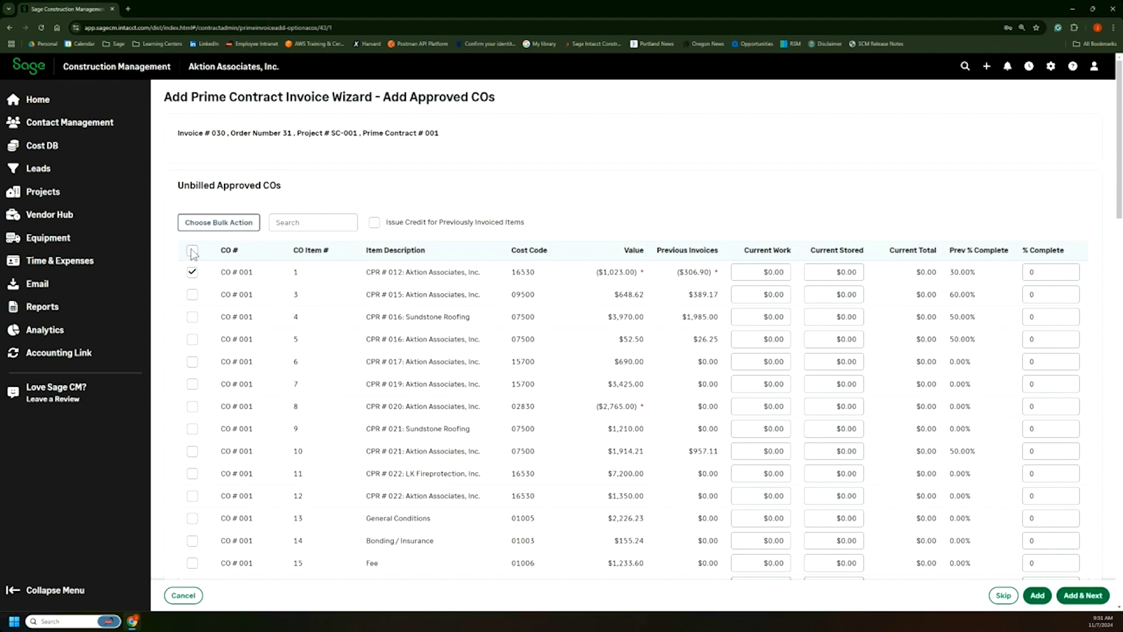
{"action": "left_click", "coordinate": [193, 251]}
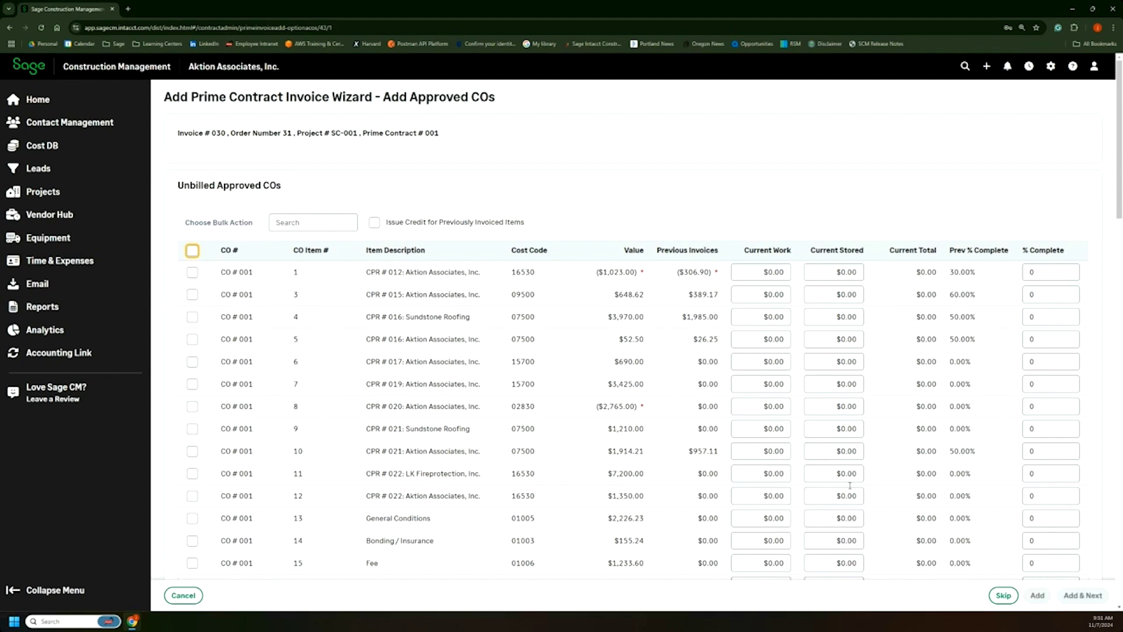
{"action": "left_click", "coordinate": [1005, 599]}
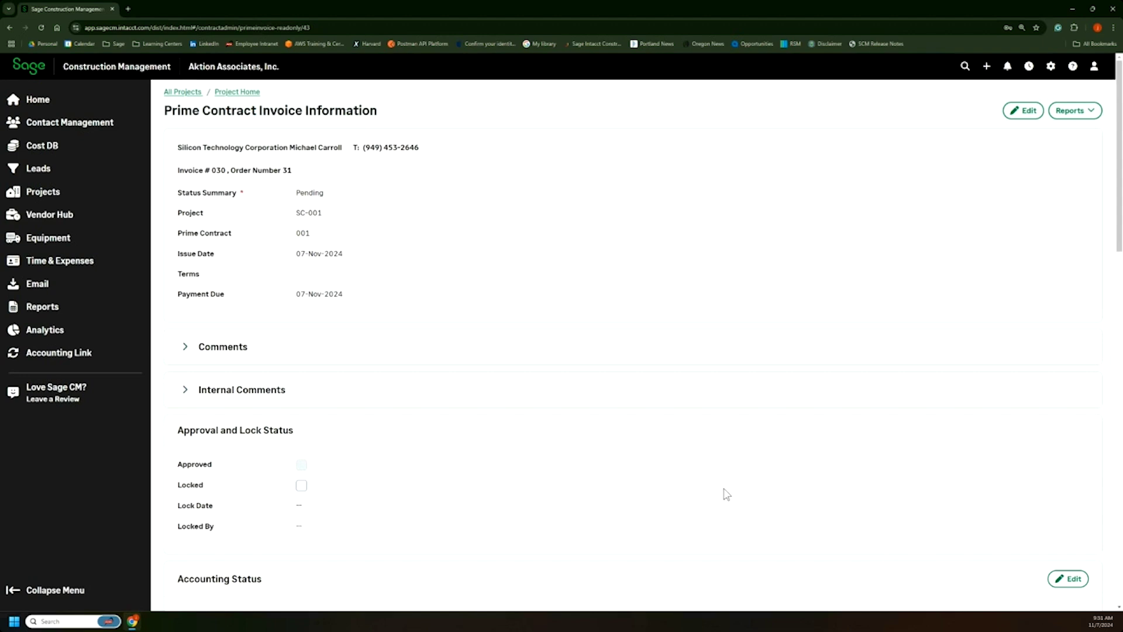
View the reports available for the prime invoice and return to the project's home page.
{"action": "left_click", "coordinate": [1075, 118]}
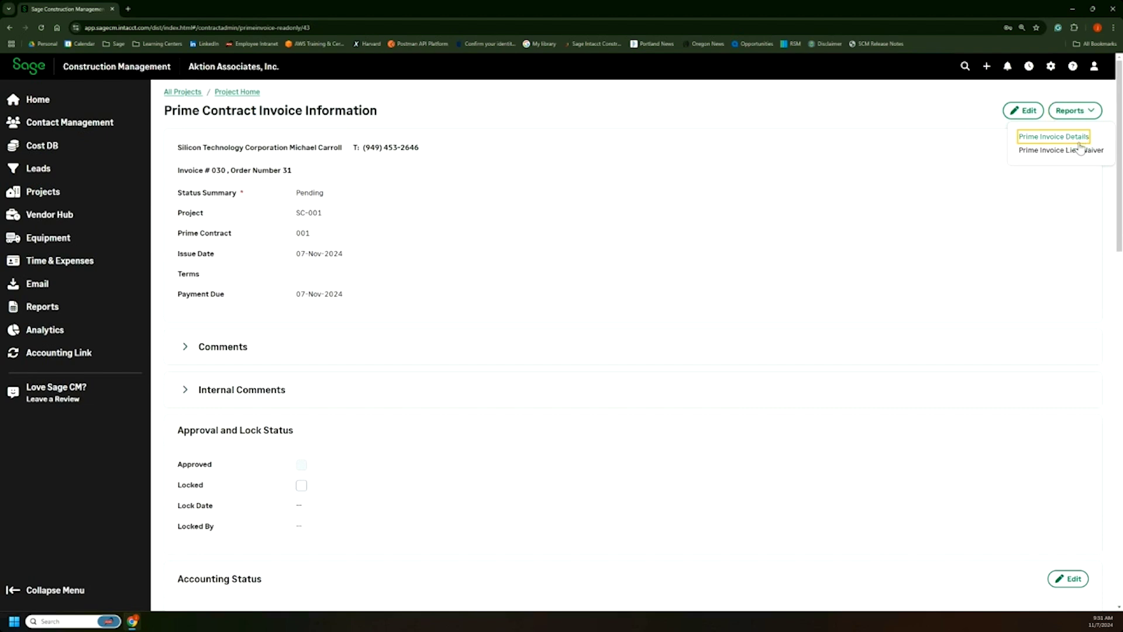
{"action": "left_click", "coordinate": [977, 206]}
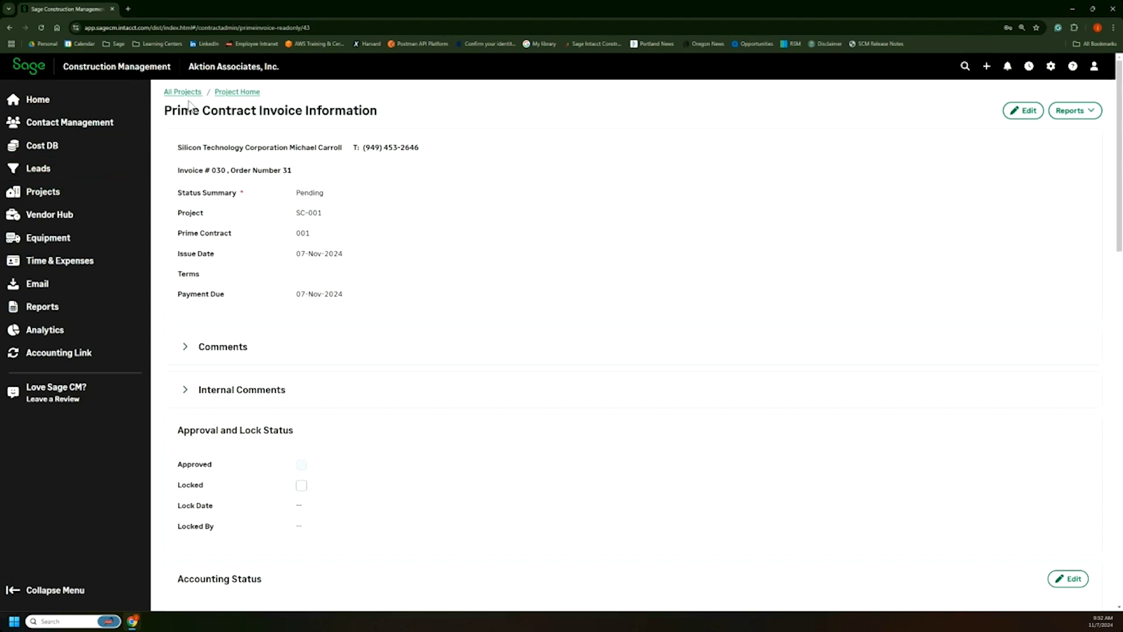
{"action": "left_click", "coordinate": [237, 93]}
Look over the project menu's Time & Expenses and Documentation sections, and open the project's daily logs.
{"action": "scroll", "coordinate": [696, 324], "scroll_direction": "down", "scroll_amount": 5}
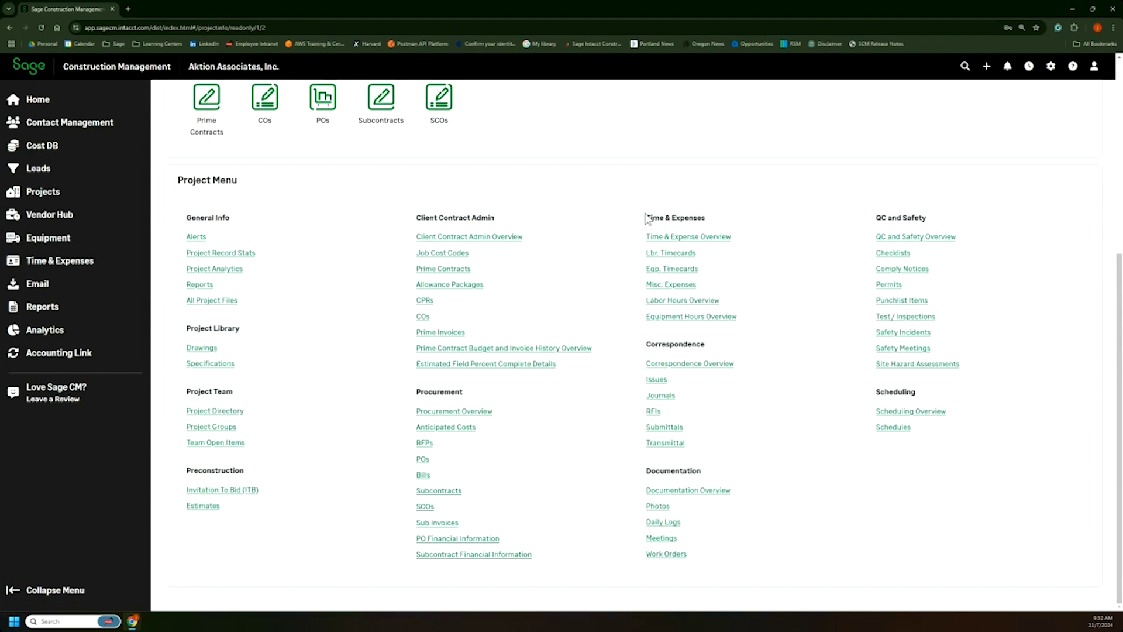
{"action": "left_click_drag", "start_coordinate": [639, 201], "coordinate": [799, 329]}
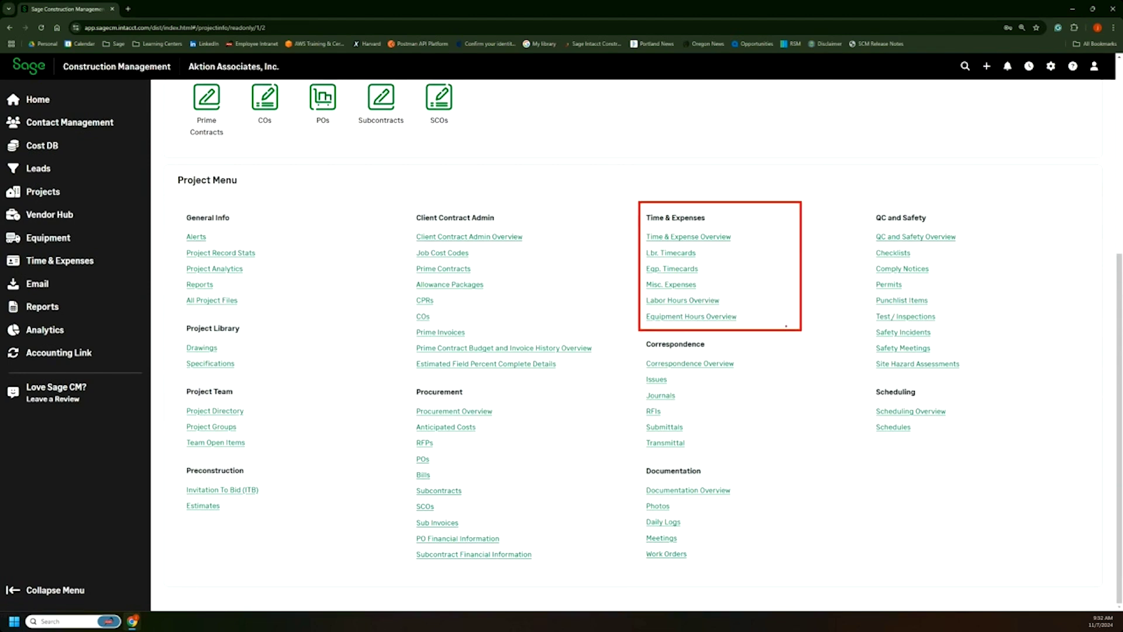
{"action": "key", "text": "Escape"}
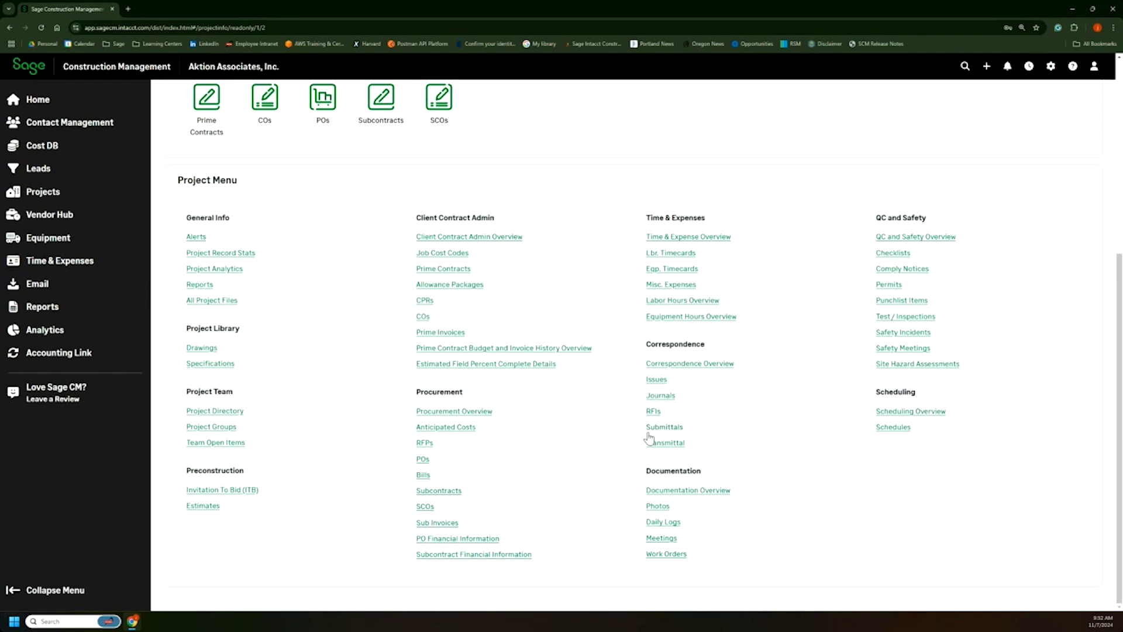
{"action": "mouse_move", "coordinate": [641, 559]}
{"action": "left_mouse_down"}
{"action": "mouse_move", "coordinate": [661, 462]}
{"action": "mouse_move", "coordinate": [744, 549]}
{"action": "mouse_move", "coordinate": [641, 559]}
{"action": "left_mouse_up"}
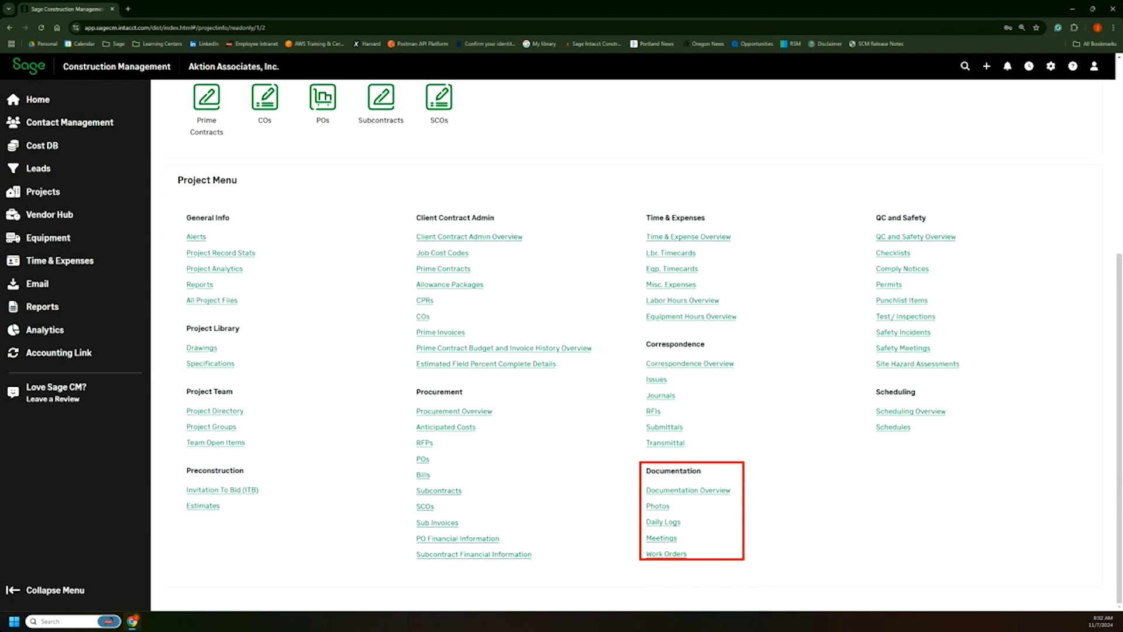
{"action": "left_click", "coordinate": [667, 522]}
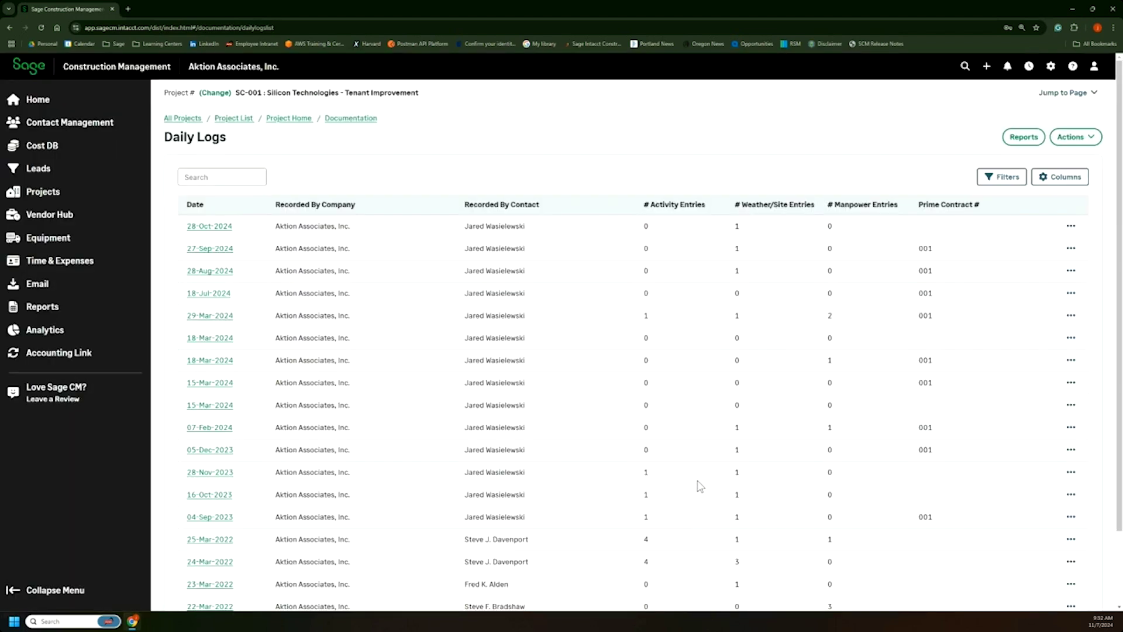
Open the 28-Oct-2024 daily log and view the options for adding or importing activities.
{"action": "left_click", "coordinate": [207, 228]}
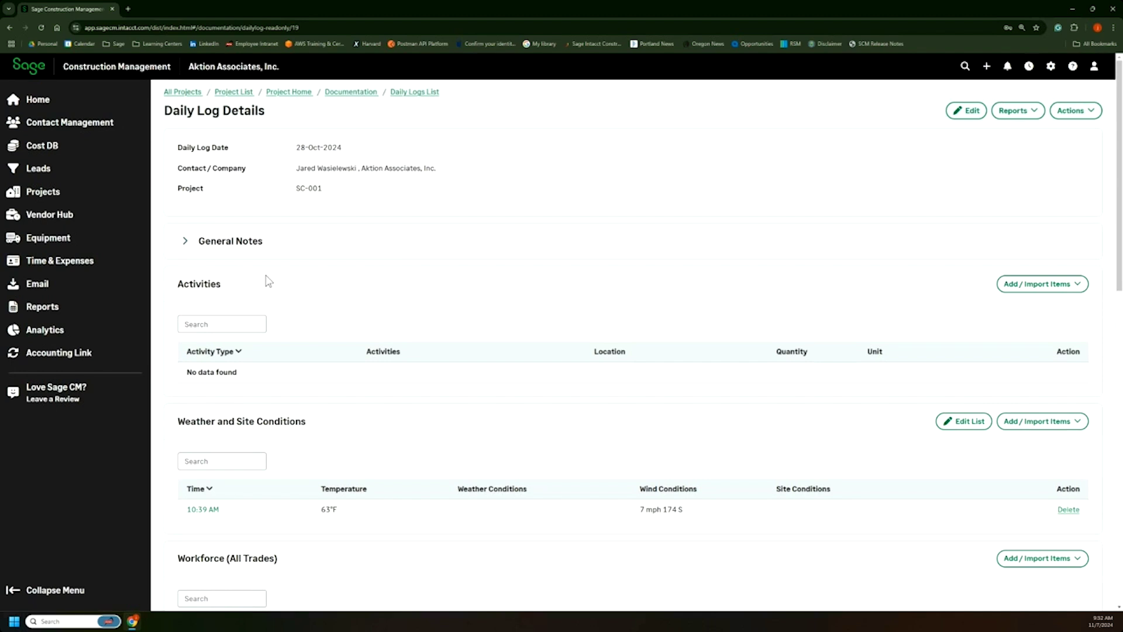
{"action": "scroll", "coordinate": [727, 301], "scroll_direction": "down", "scroll_amount": 1}
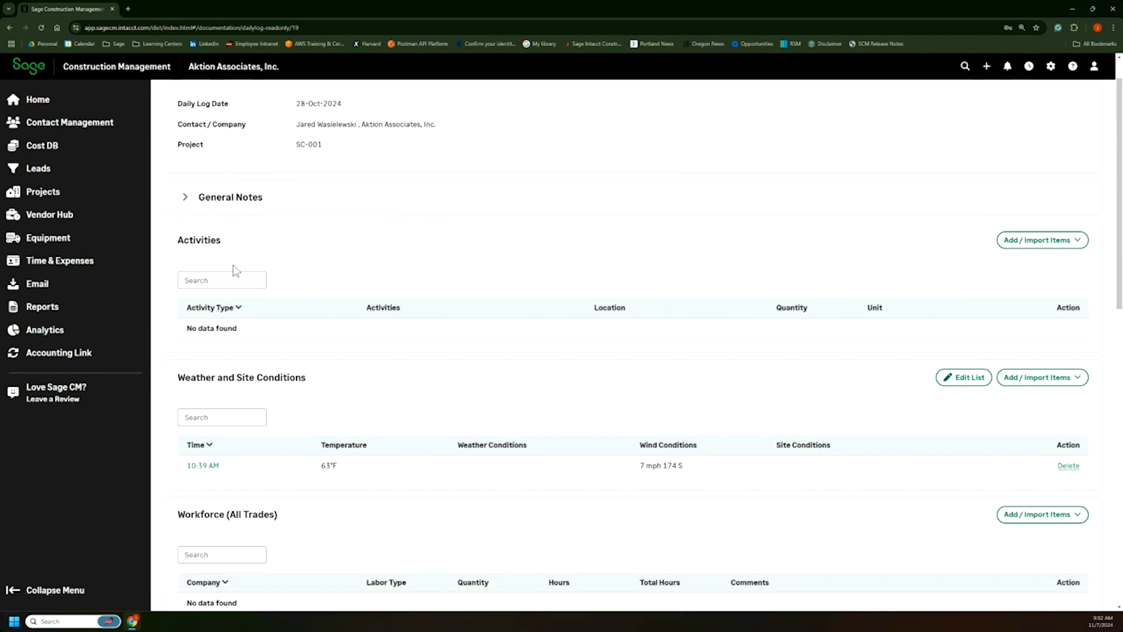
{"action": "left_click", "coordinate": [1022, 244]}
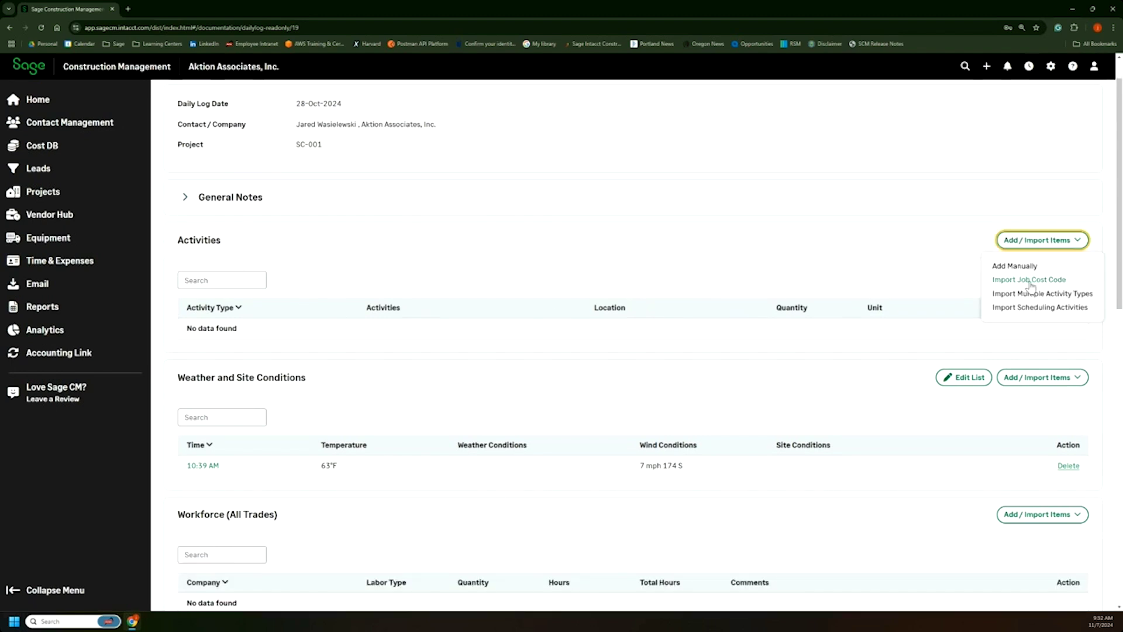
{"action": "left_click", "coordinate": [868, 272]}
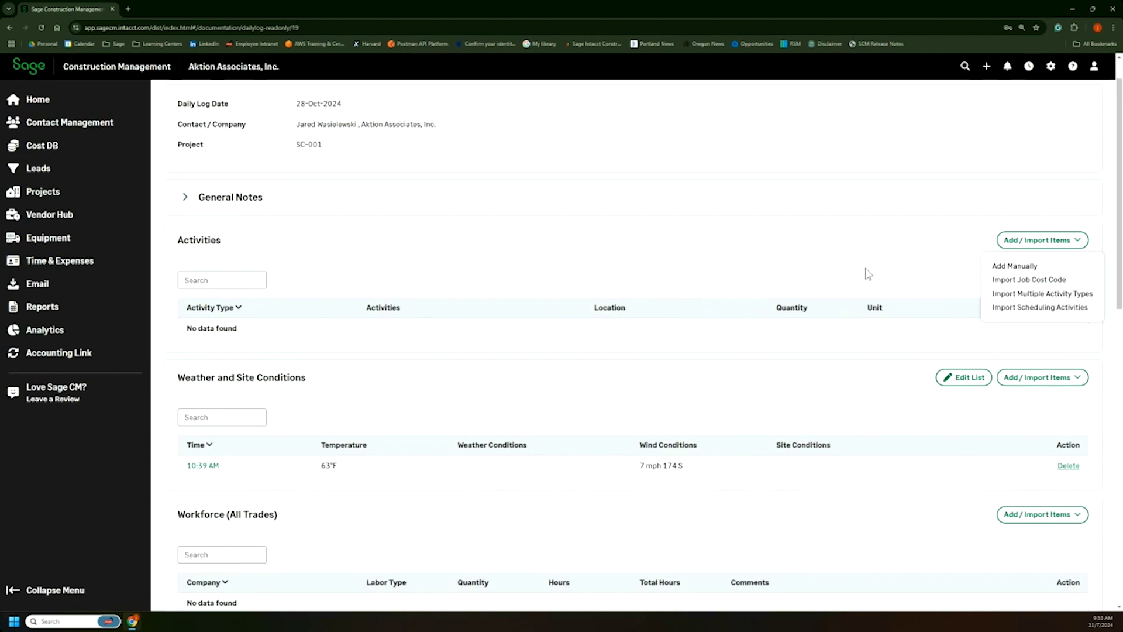
Examine the daily log's weather and workforce sections and view the options for adding or importing workforce items.
{"action": "scroll", "coordinate": [868, 274], "scroll_direction": "down", "scroll_amount": 2}
{"action": "scroll", "coordinate": [868, 274], "scroll_direction": "down", "scroll_amount": 1}
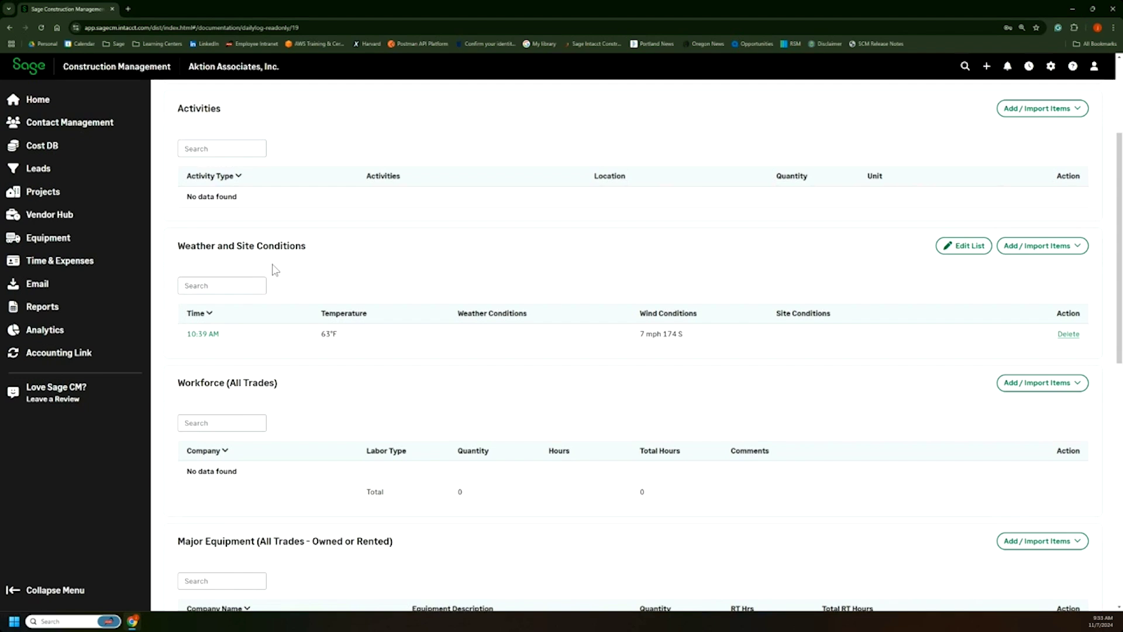
{"action": "scroll", "coordinate": [364, 294], "scroll_direction": "down", "scroll_amount": 3}
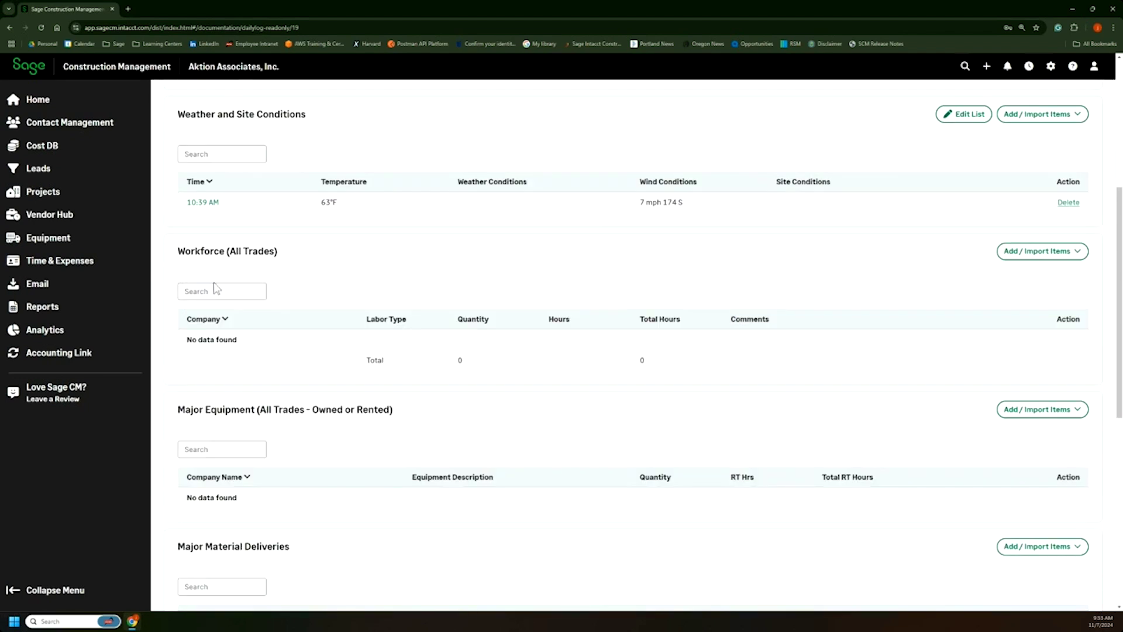
{"action": "scroll", "coordinate": [249, 321], "scroll_direction": "down", "scroll_amount": 2}
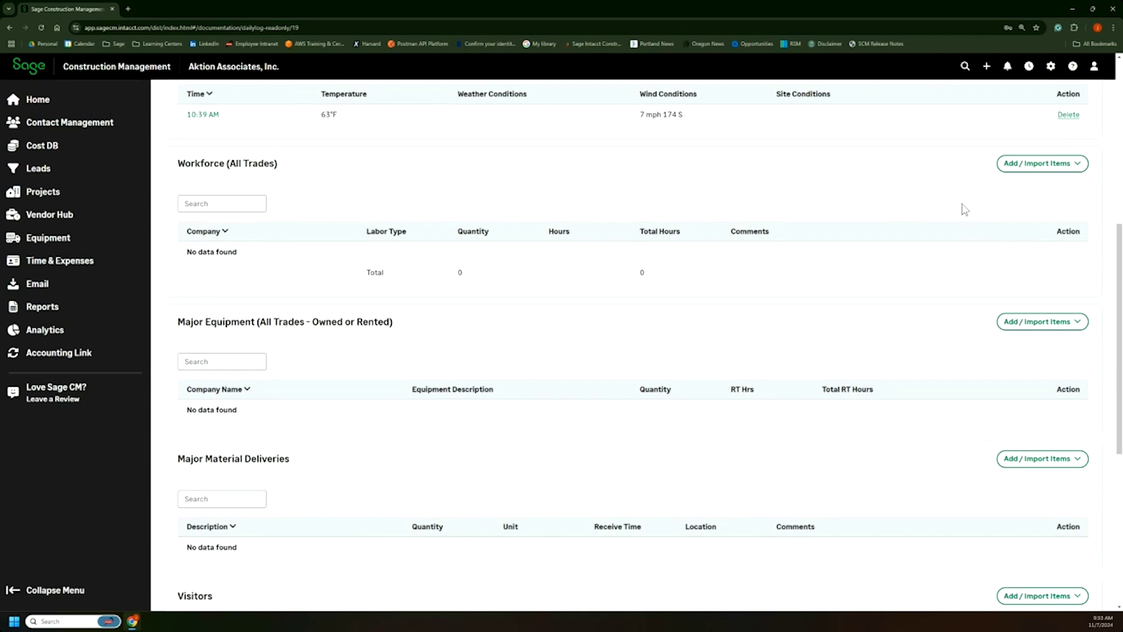
{"action": "left_click", "coordinate": [1063, 165]}
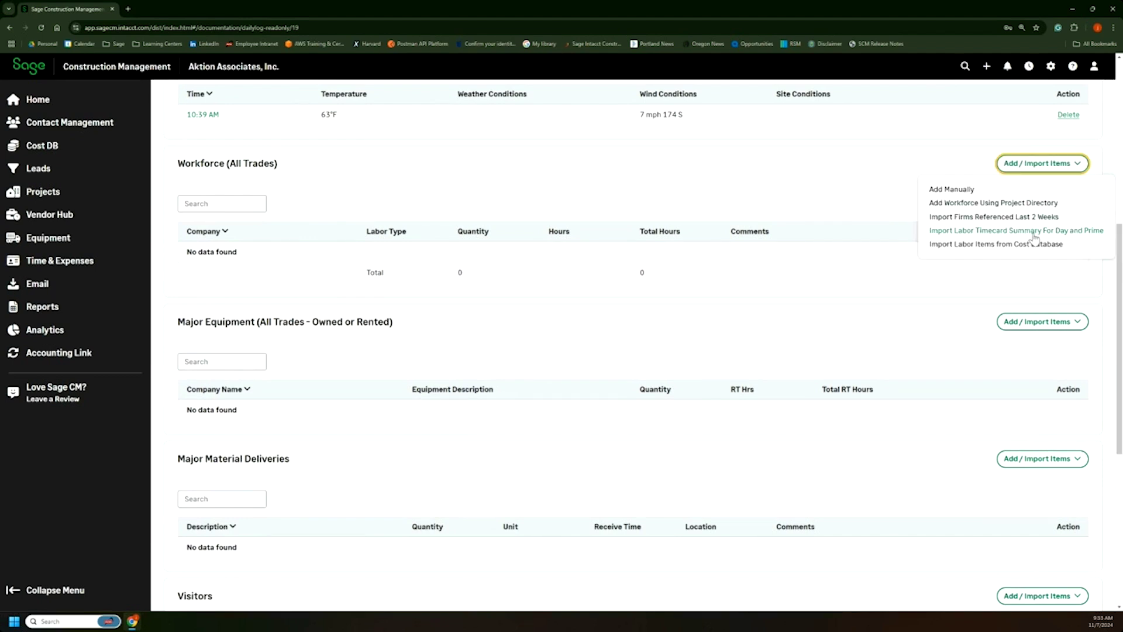
{"action": "left_click", "coordinate": [816, 323]}
Review the daily log's remaining sections and check how to add a linked file, without choosing one.
{"action": "scroll", "coordinate": [818, 331], "scroll_direction": "down", "scroll_amount": 1}
{"action": "scroll", "coordinate": [774, 345], "scroll_direction": "down", "scroll_amount": 4}
{"action": "scroll", "coordinate": [206, 420], "scroll_direction": "down", "scroll_amount": 2}
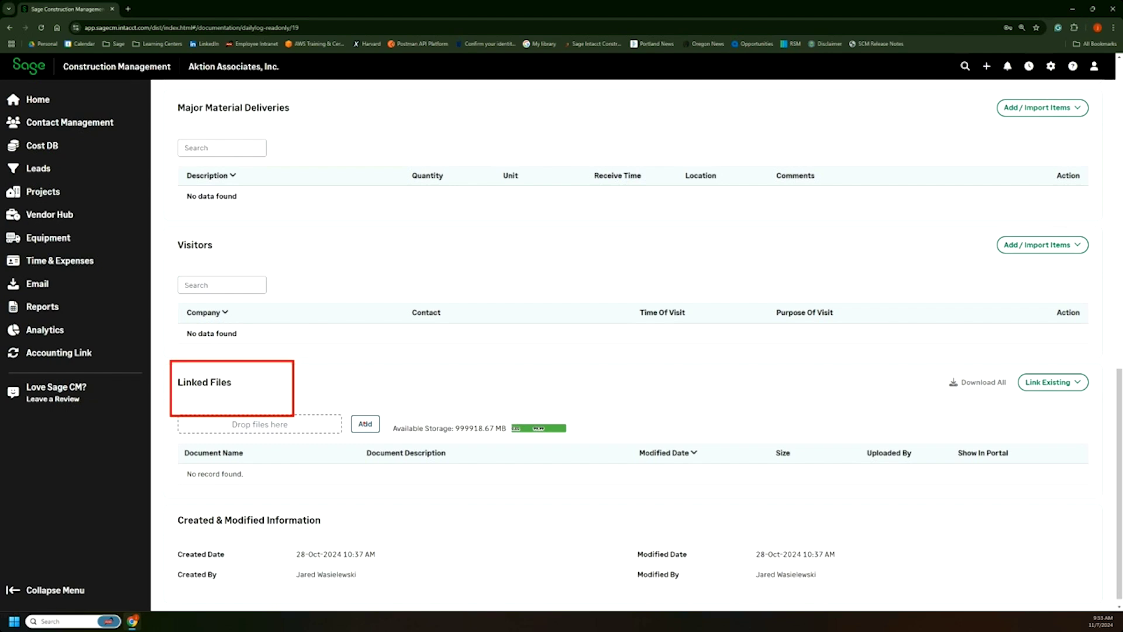
{"action": "left_click", "coordinate": [365, 425]}
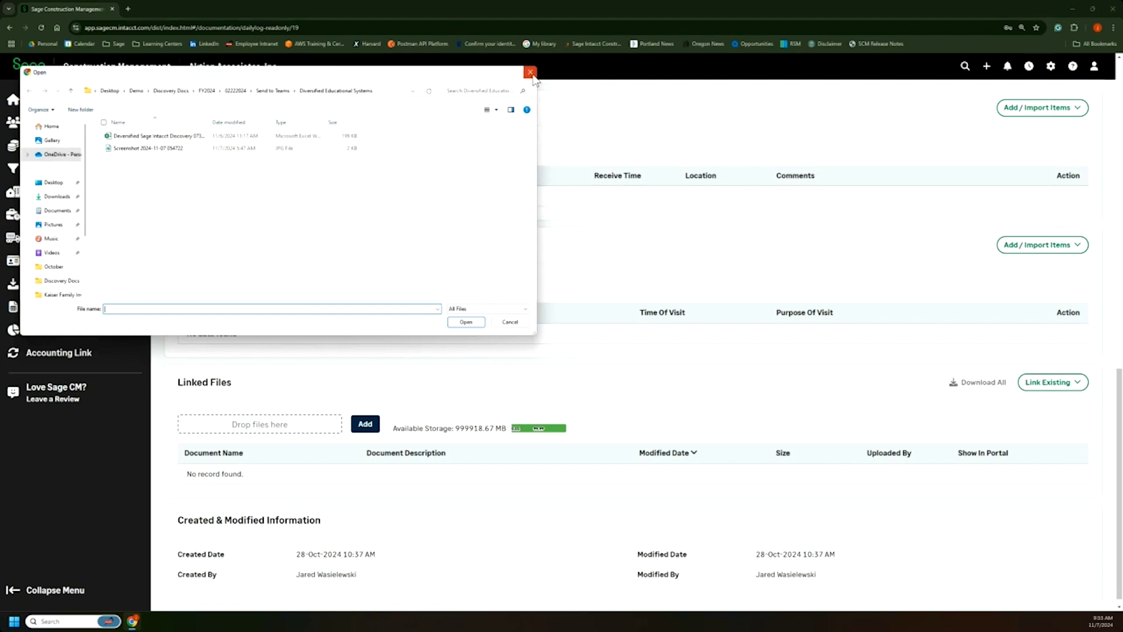
{"action": "left_click", "coordinate": [530, 72]}
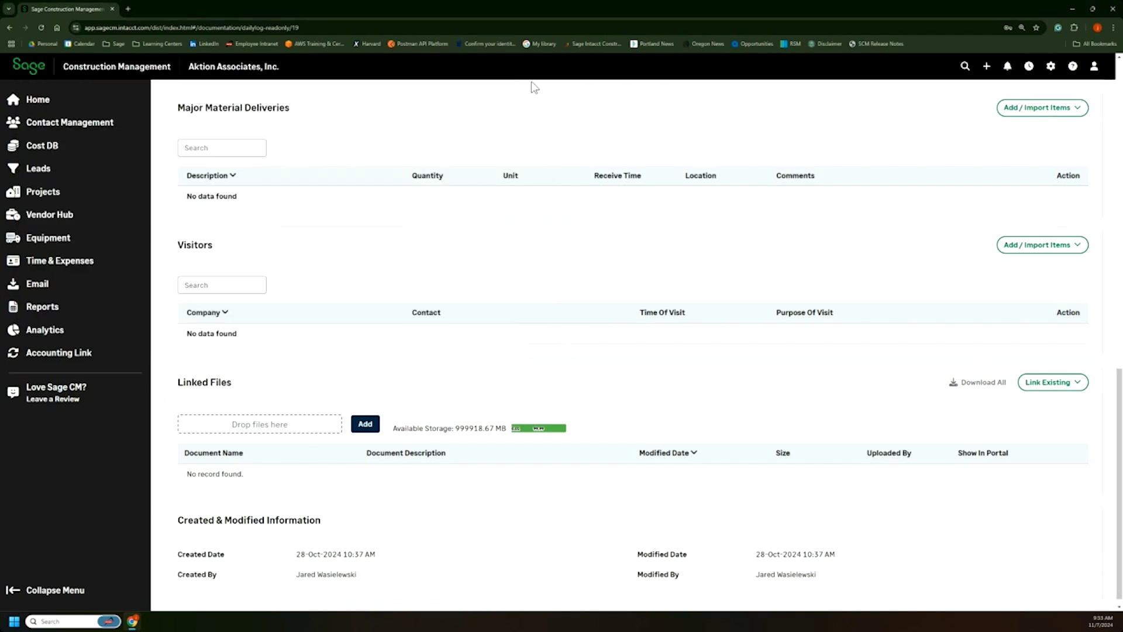
Return to the project's home page, open the Scheduling Overview and examine the Construction Schedule's task status summary.
{"action": "scroll", "coordinate": [258, 175], "scroll_direction": "up", "scroll_amount": 15}
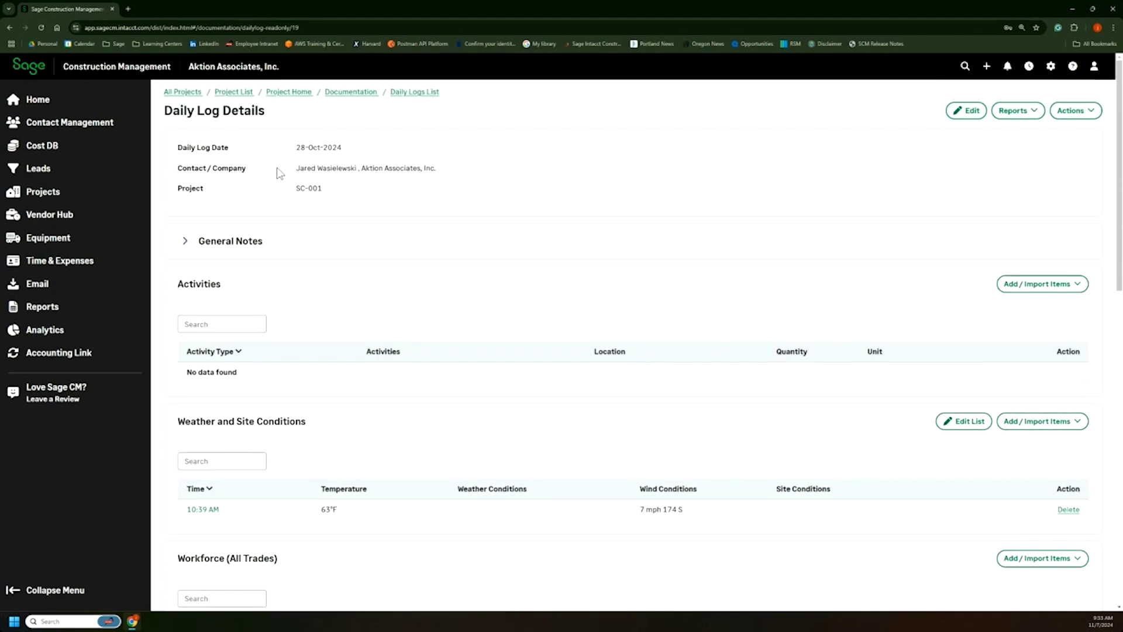
{"action": "left_click", "coordinate": [289, 92]}
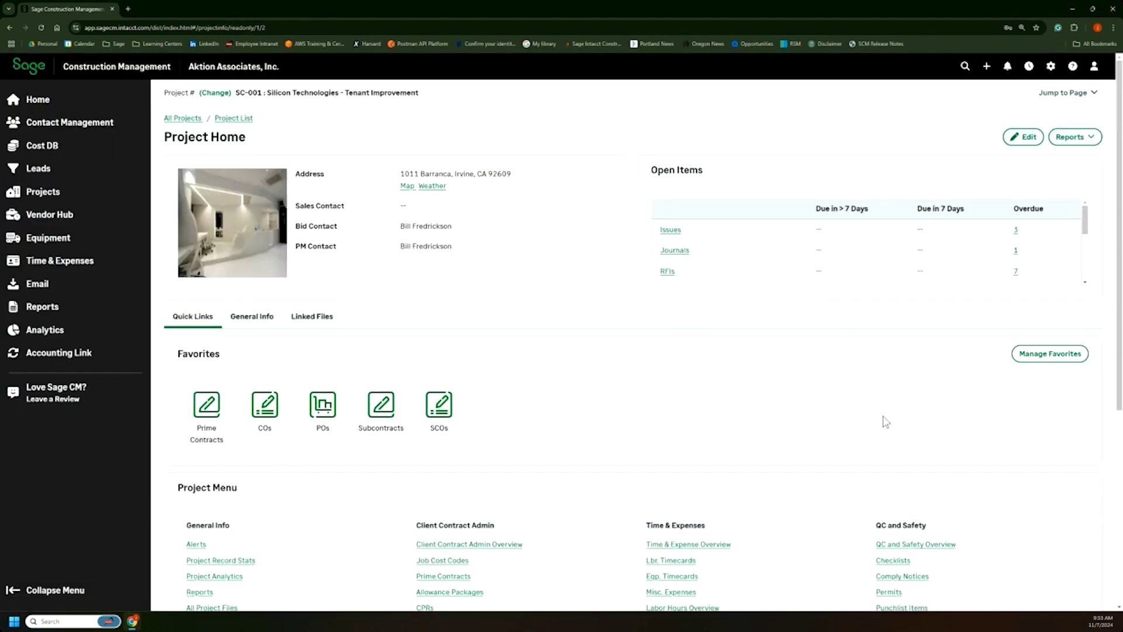
{"action": "scroll", "coordinate": [885, 421], "scroll_direction": "down", "scroll_amount": 5}
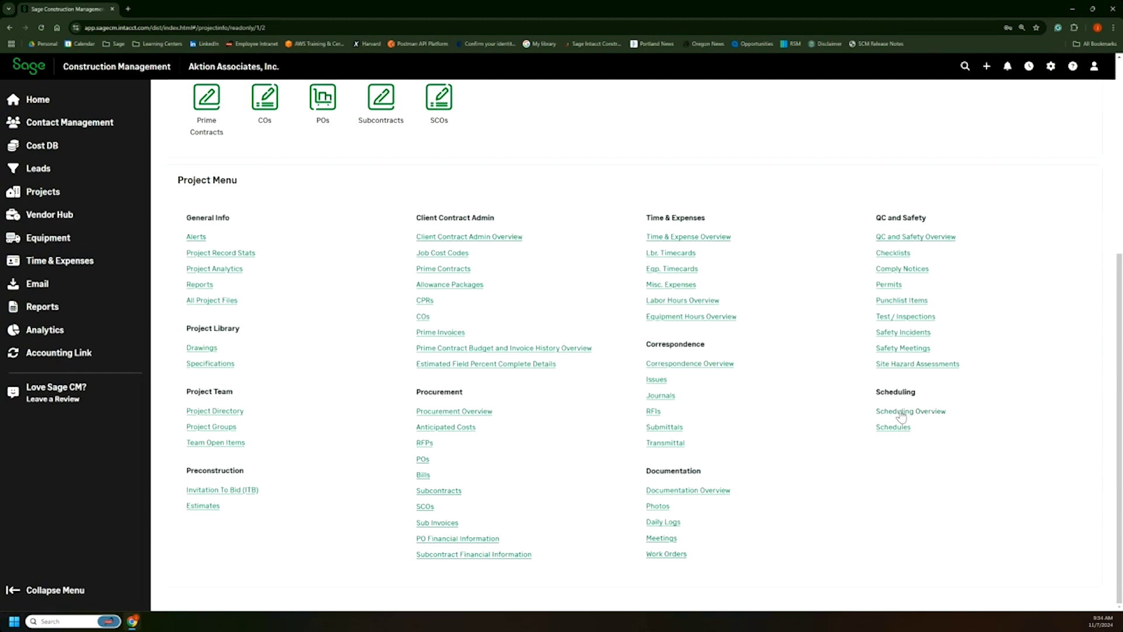
{"action": "left_click", "coordinate": [900, 412]}
{"action": "scroll", "coordinate": [500, 429], "scroll_direction": "down", "scroll_amount": 4}
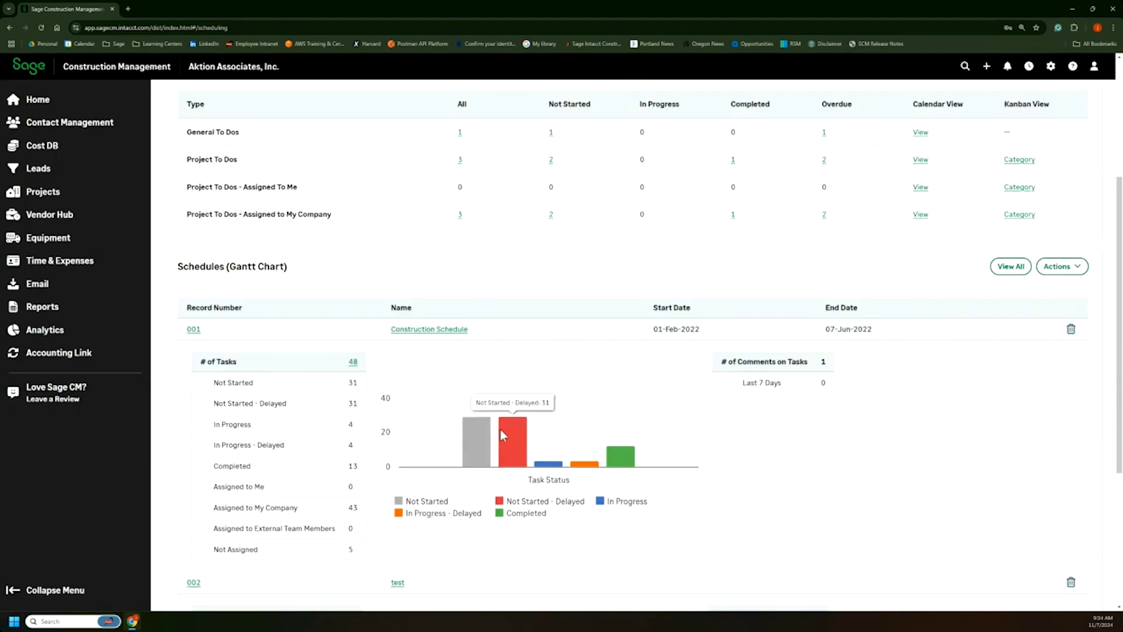
Open the Construction Schedule's Gantt chart to view its tasks, and return to the project menu.
{"action": "left_click", "coordinate": [440, 330]}
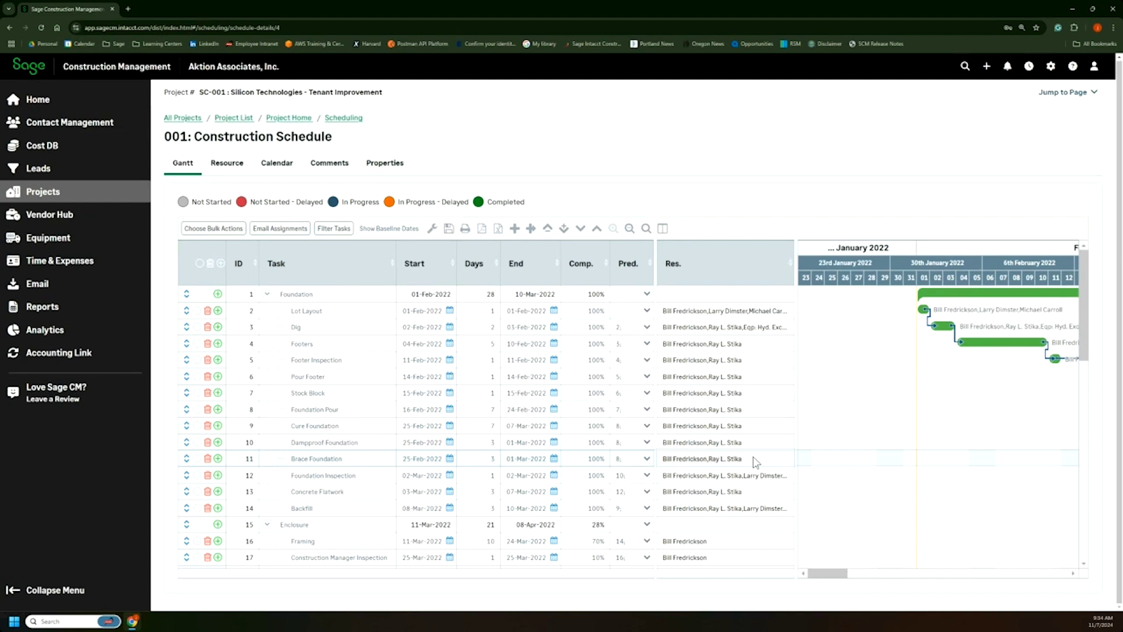
{"action": "left_click", "coordinate": [299, 119]}
{"action": "scroll", "coordinate": [790, 296], "scroll_direction": "down", "scroll_amount": 4}
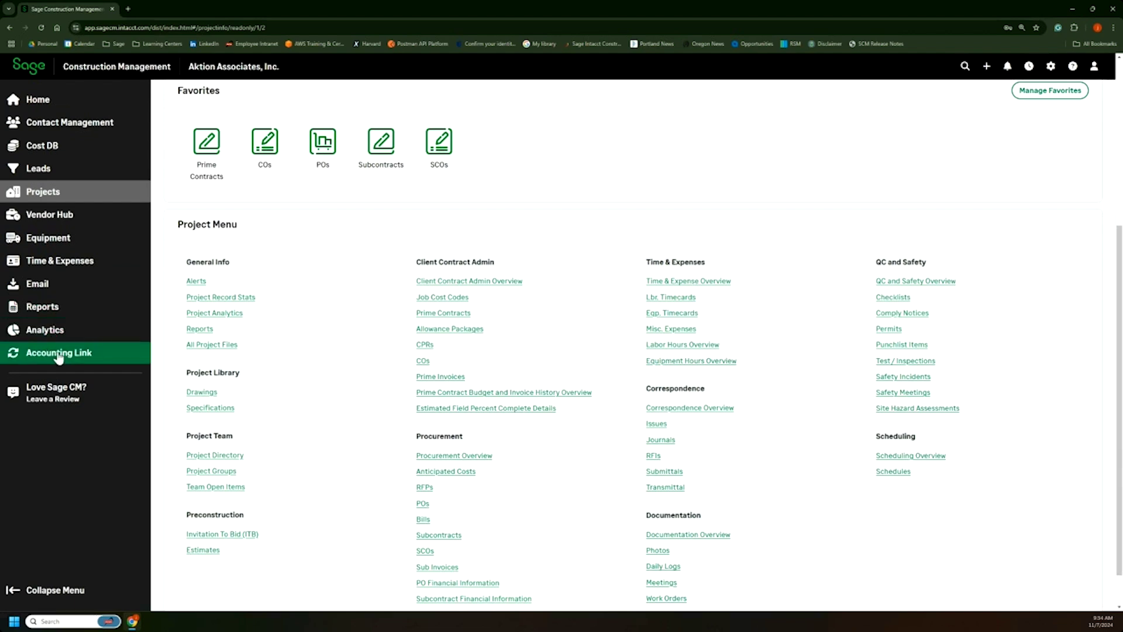
List the project-specific reports in the COs sub-category for the single project SC-001.
{"action": "left_click", "coordinate": [31, 313]}
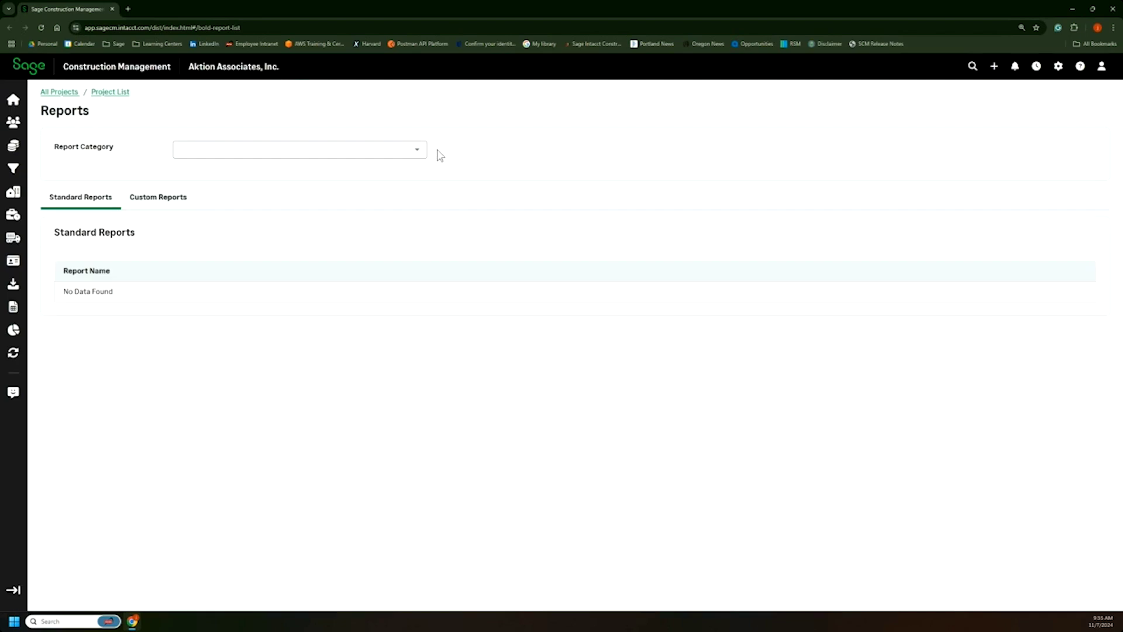
{"action": "left_click", "coordinate": [416, 157]}
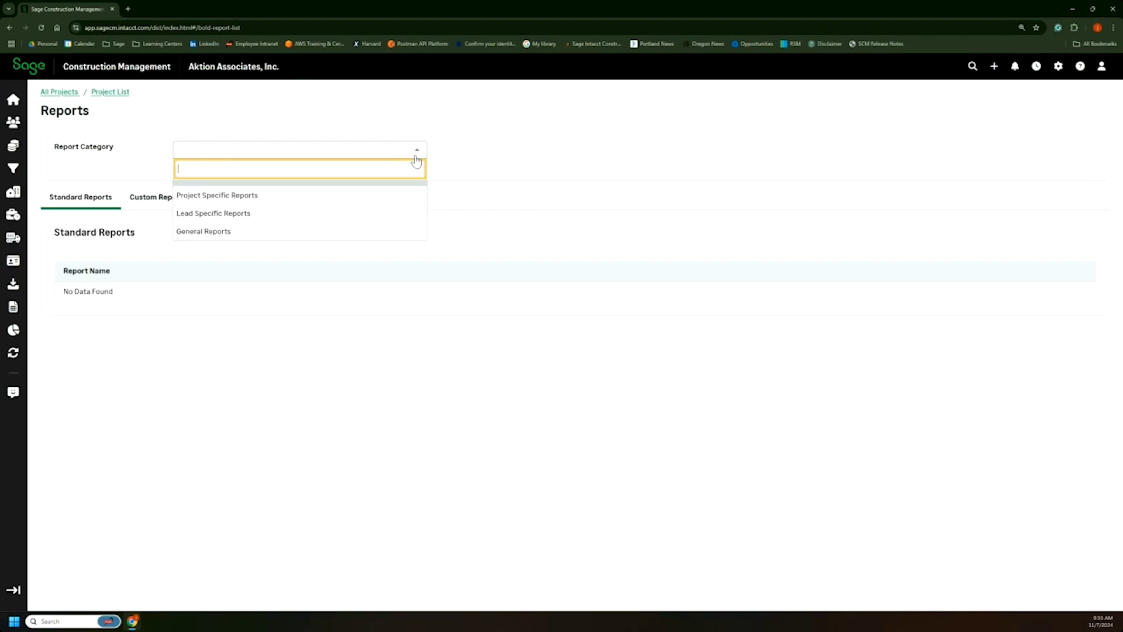
{"action": "left_click", "coordinate": [258, 203]}
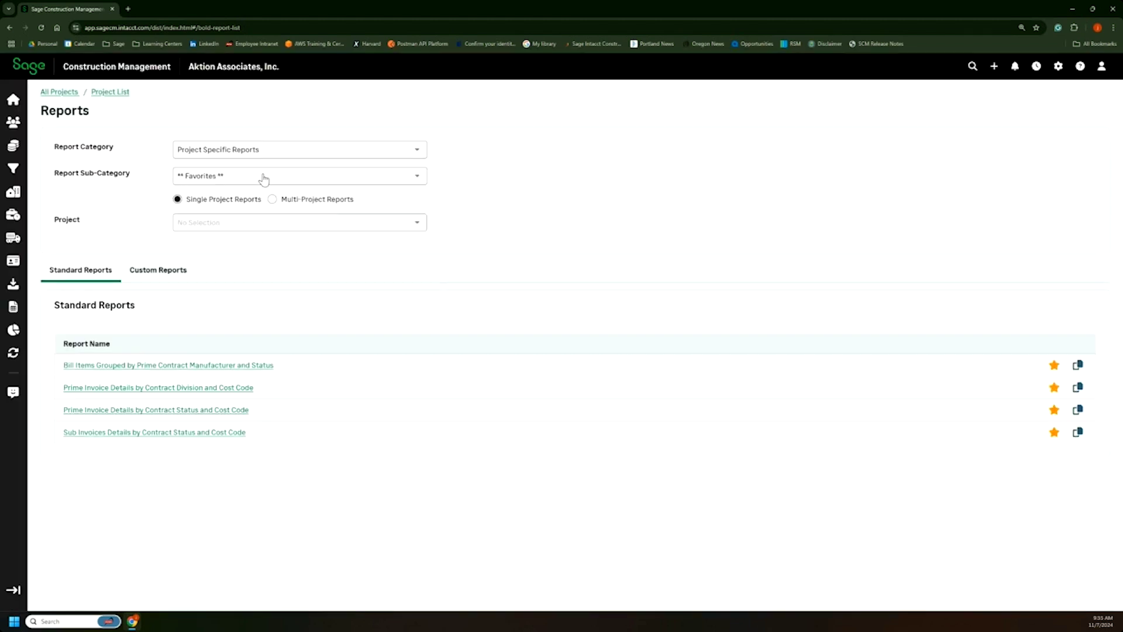
{"action": "left_click", "coordinate": [264, 180]}
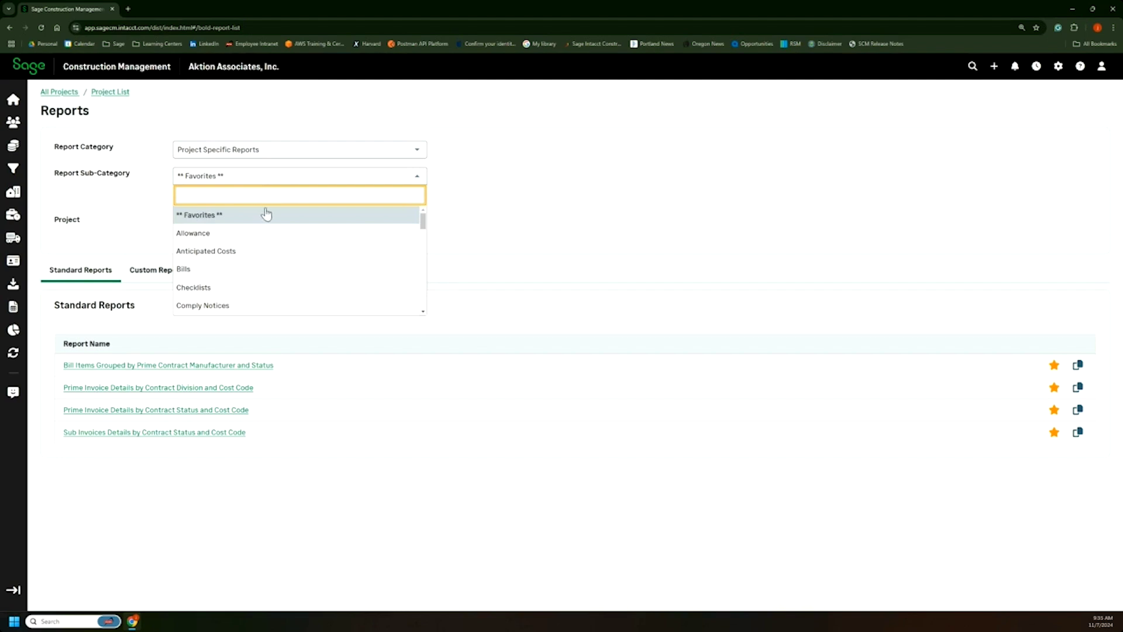
{"action": "left_click_drag", "start_coordinate": [421, 222], "coordinate": [424, 243]}
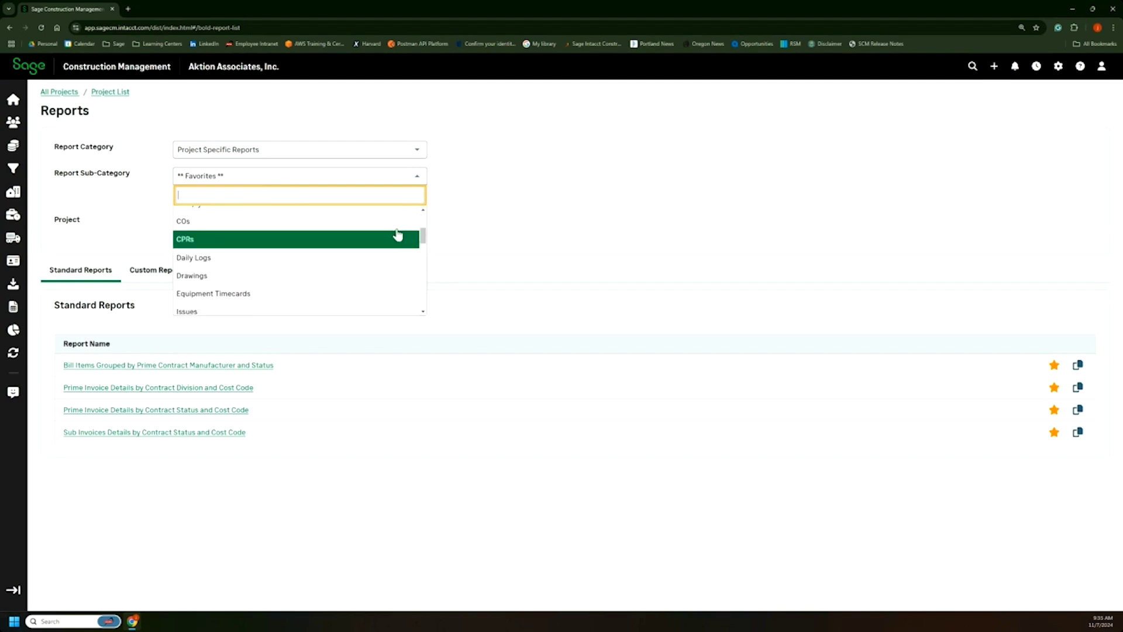
{"action": "left_click", "coordinate": [380, 221]}
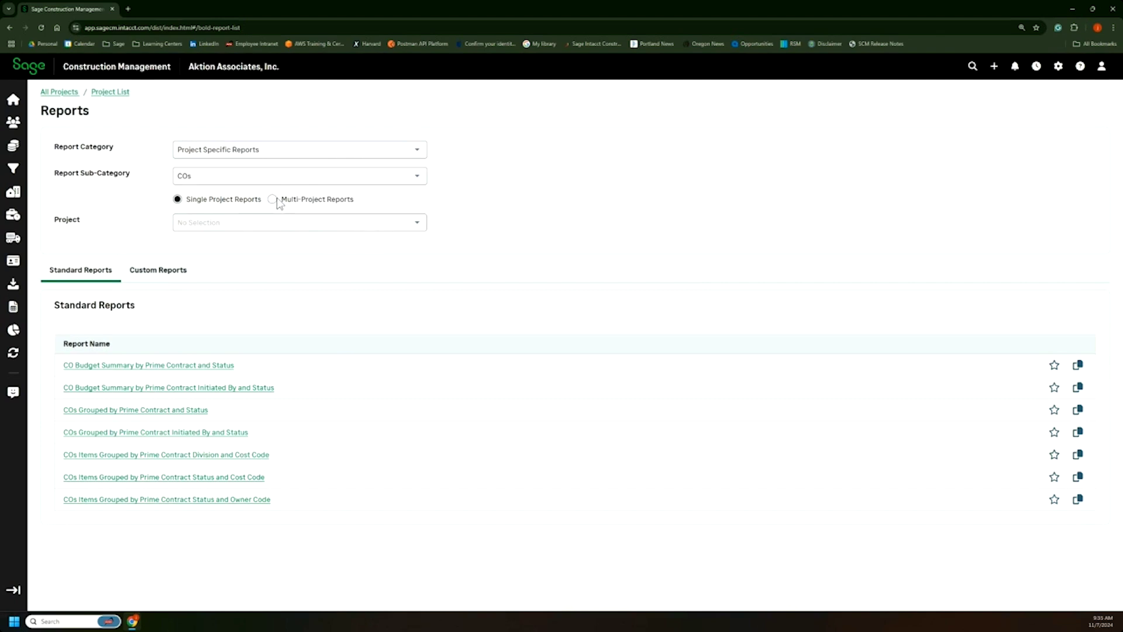
{"action": "left_click", "coordinate": [284, 223]}
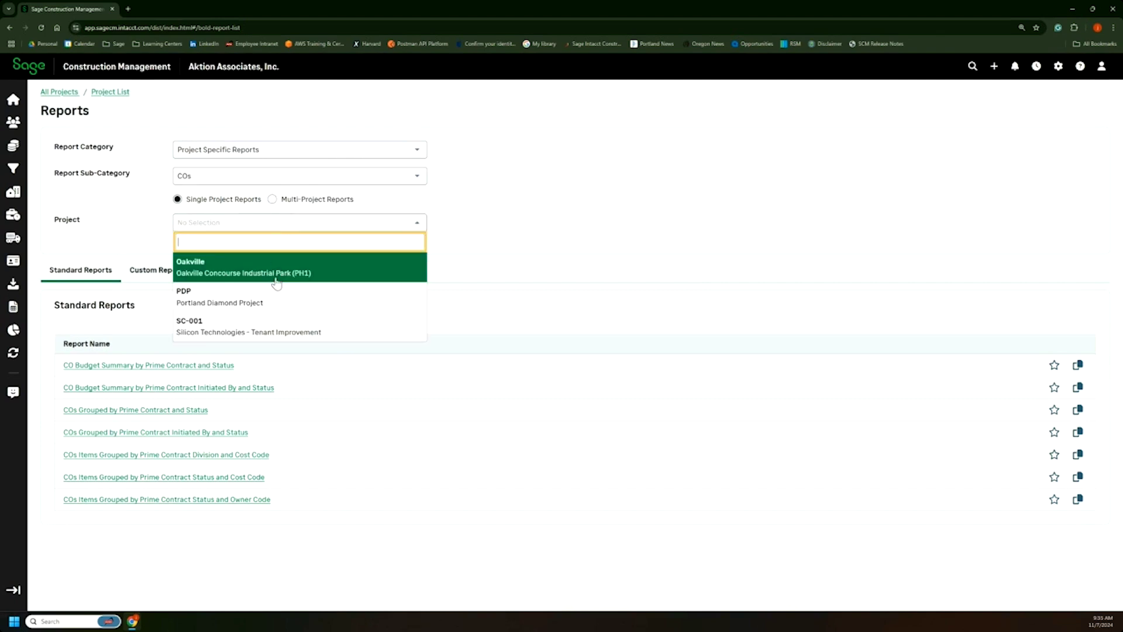
{"action": "left_click", "coordinate": [269, 332]}
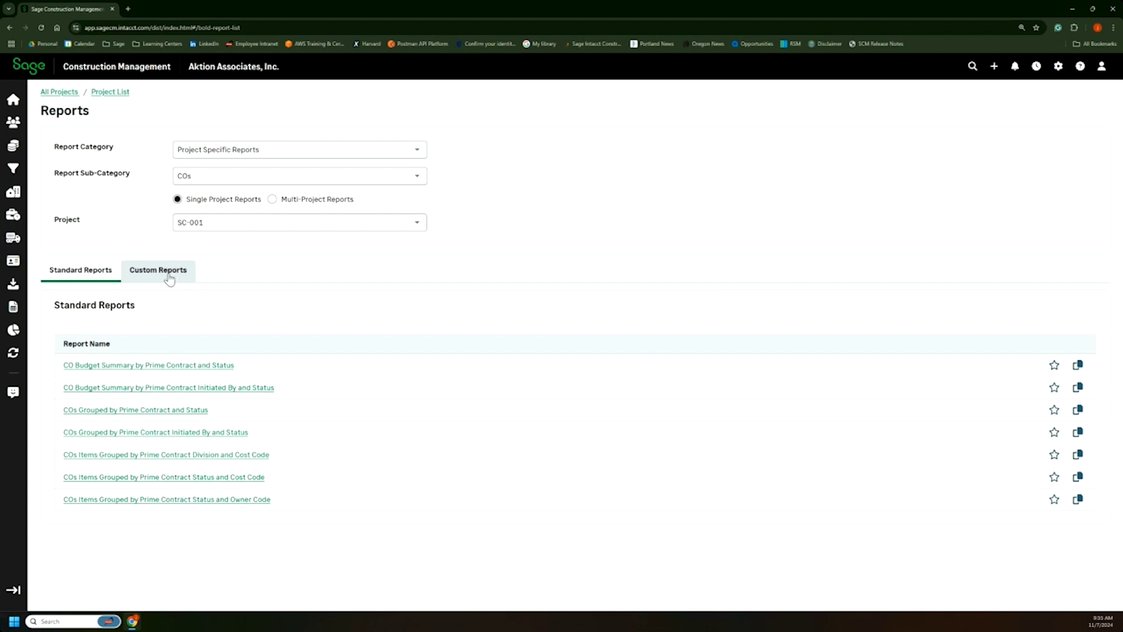
Open project SC-001's Summary Overview - Financials dashboard from Analytics, examine its cost and contract figures, and close it.
{"action": "left_click", "coordinate": [25, 338]}
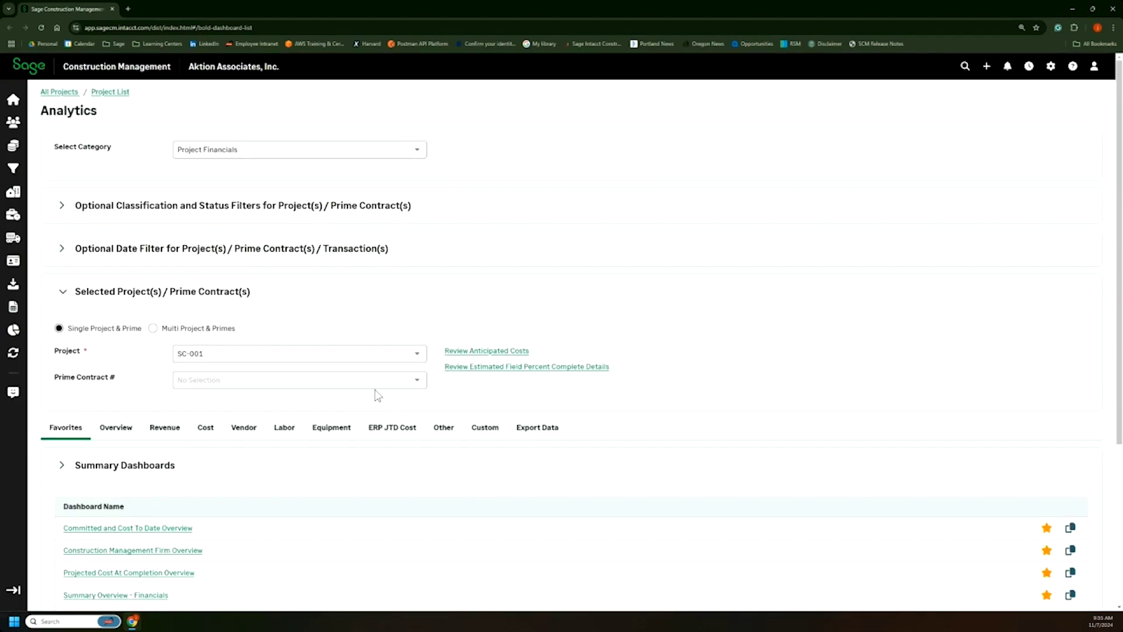
{"action": "scroll", "coordinate": [351, 397], "scroll_direction": "down", "scroll_amount": 2}
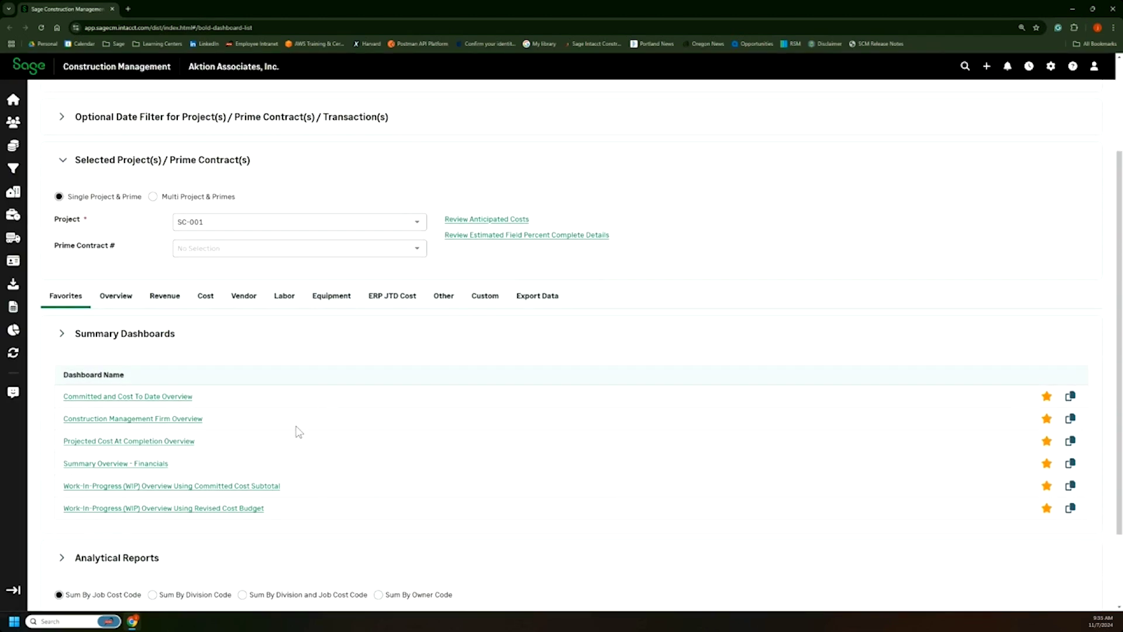
{"action": "left_click", "coordinate": [156, 467]}
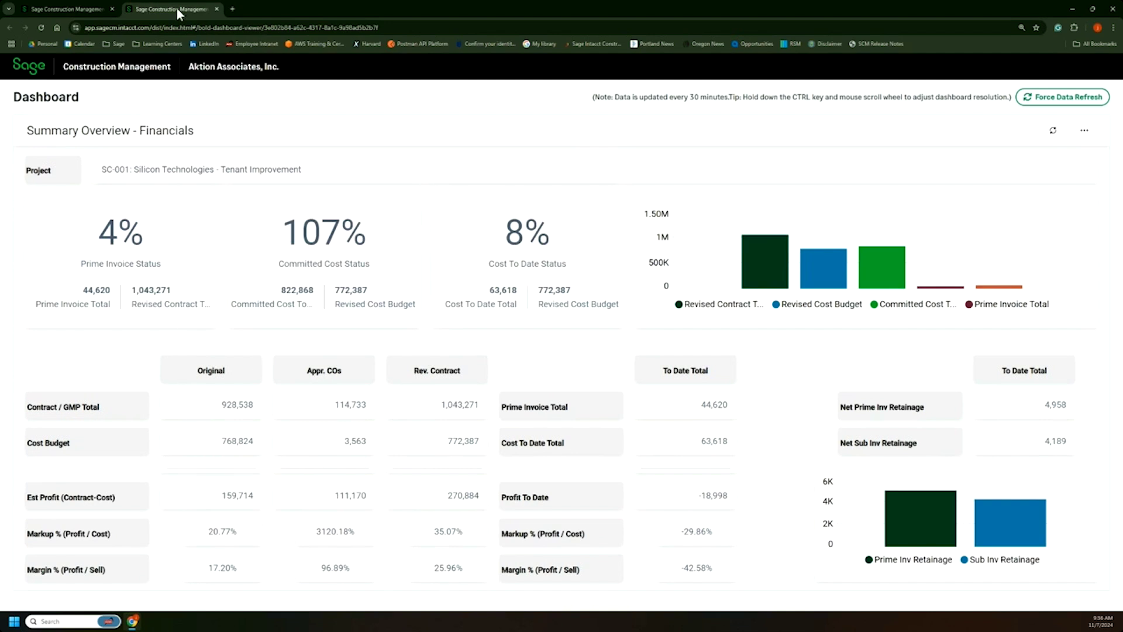
{"action": "left_click", "coordinate": [216, 9]}
Expand the navigation menu and open AccountingLink for Sage Intacct in a new tab.
{"action": "mouse_move", "coordinate": [17, 352]}
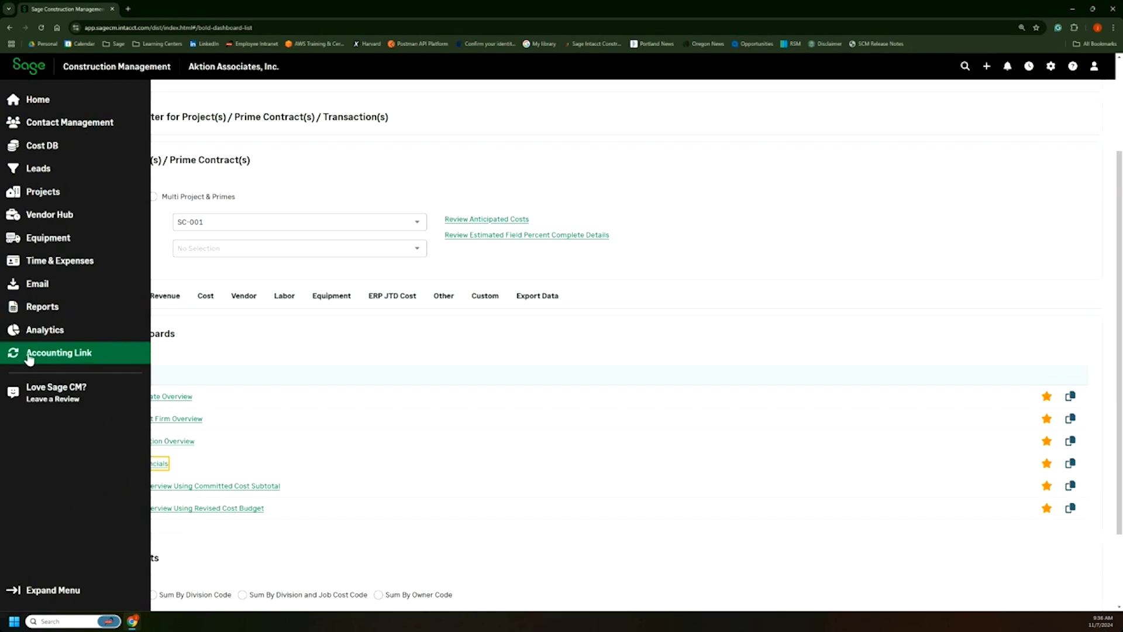
{"action": "left_click", "coordinate": [58, 589]}
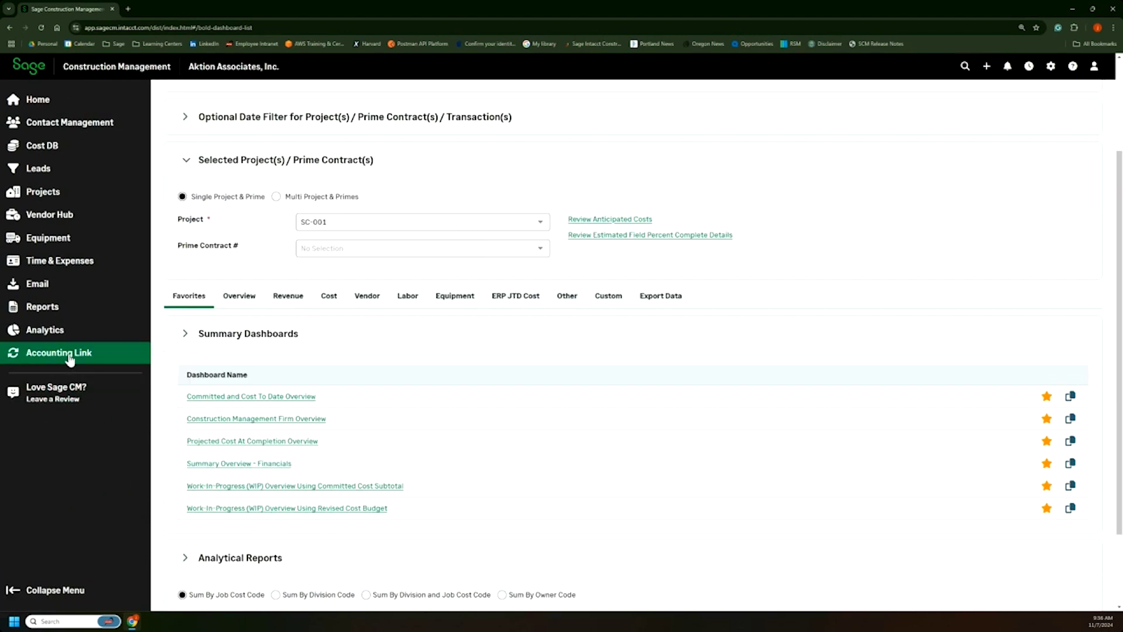
{"action": "left_click", "coordinate": [69, 359]}
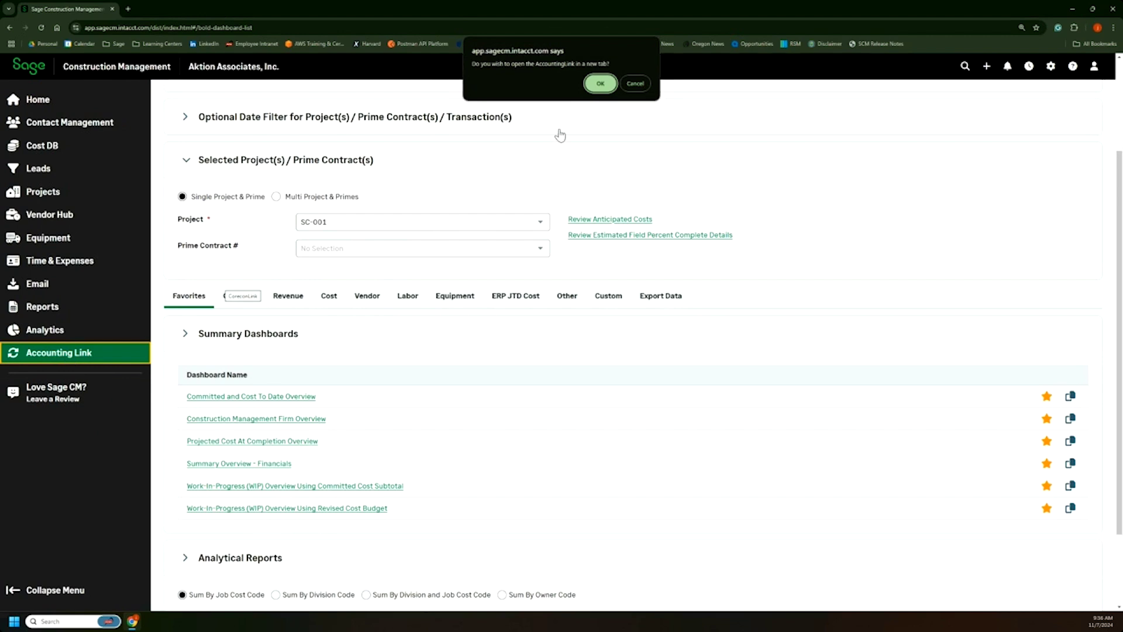
{"action": "left_click", "coordinate": [586, 84]}
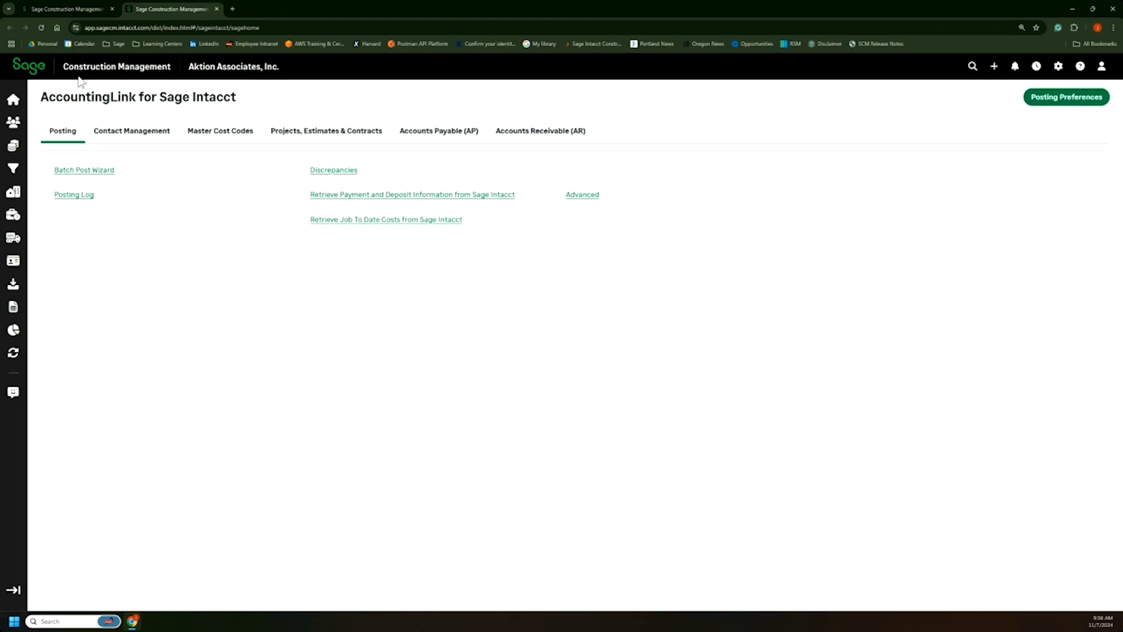
Start the Batch Post Wizard, review the approved projects ready for posting, and skip them without posting.
{"action": "left_click", "coordinate": [91, 171]}
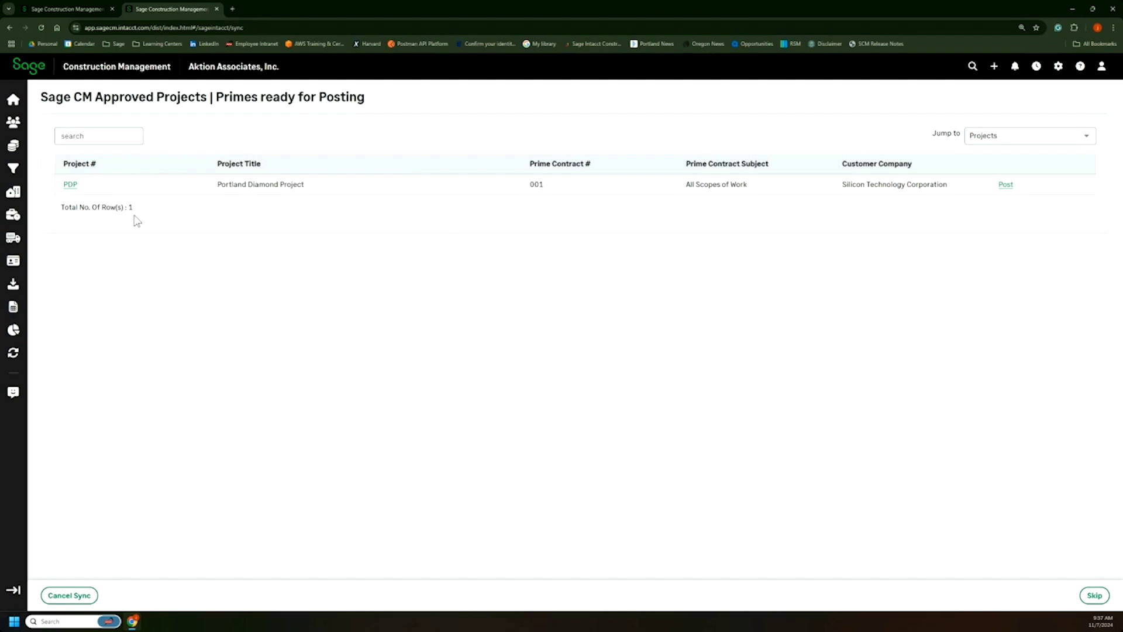
{"action": "left_click_drag", "start_coordinate": [96, 96], "coordinate": [209, 97]}
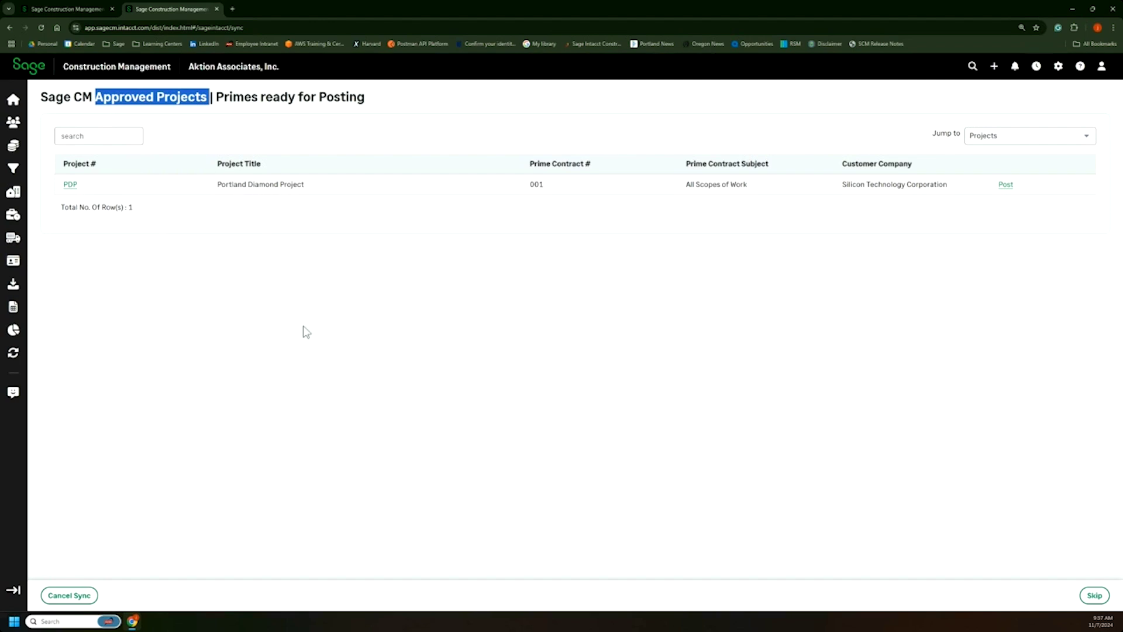
{"action": "left_click", "coordinate": [1092, 607]}
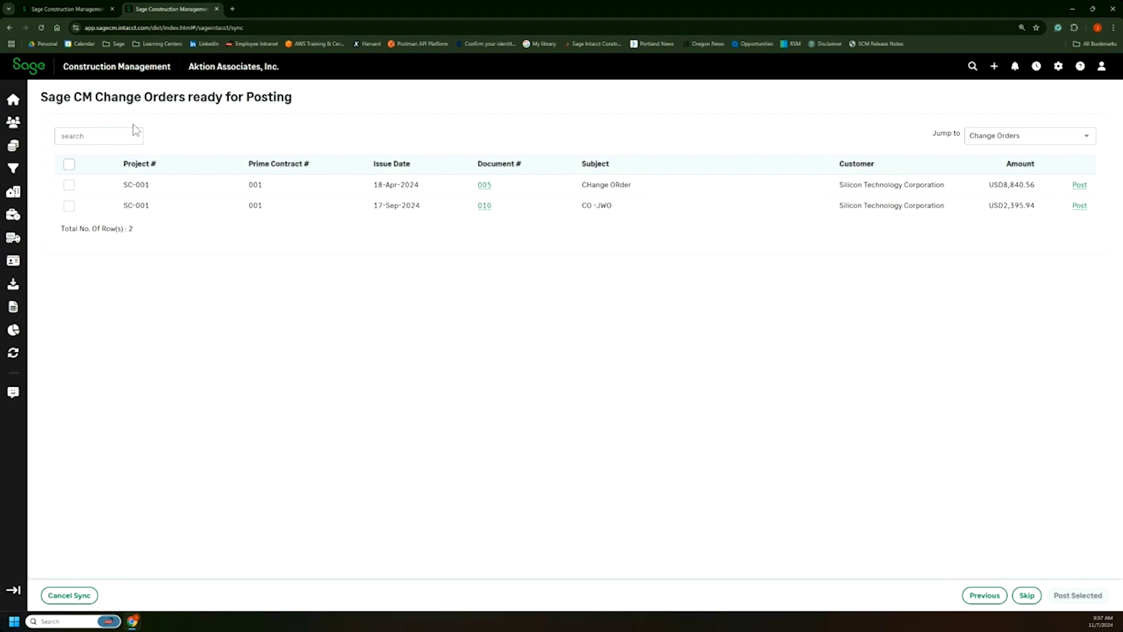
Try selecting all the change orders ready for posting, and clear the selection again.
{"action": "left_click", "coordinate": [69, 164]}
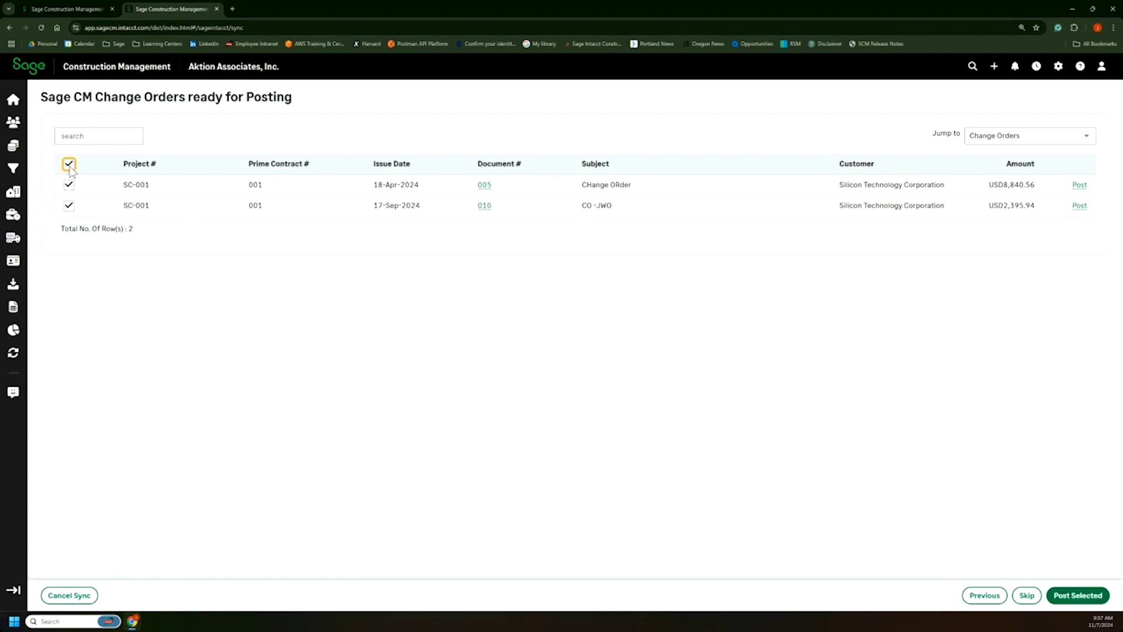
{"action": "left_click", "coordinate": [69, 185]}
{"action": "left_click", "coordinate": [69, 165]}
{"action": "left_click", "coordinate": [69, 166]}
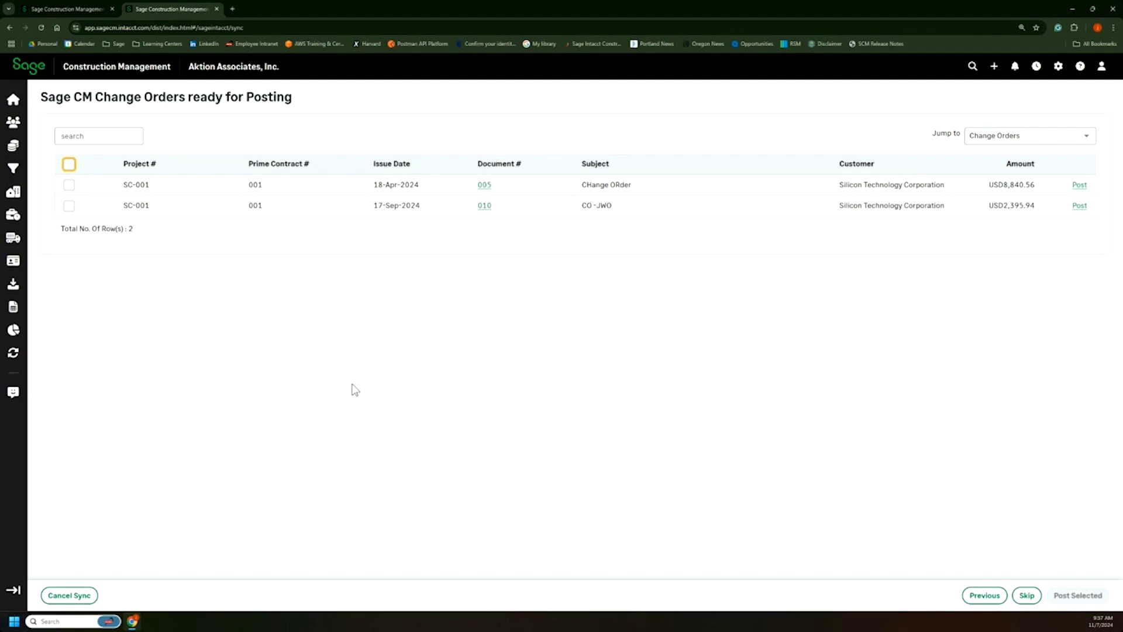
Skip the change orders, select every prime invoice except 004 for posting, and cancel the sync instead of posting.
{"action": "left_click", "coordinate": [1028, 597]}
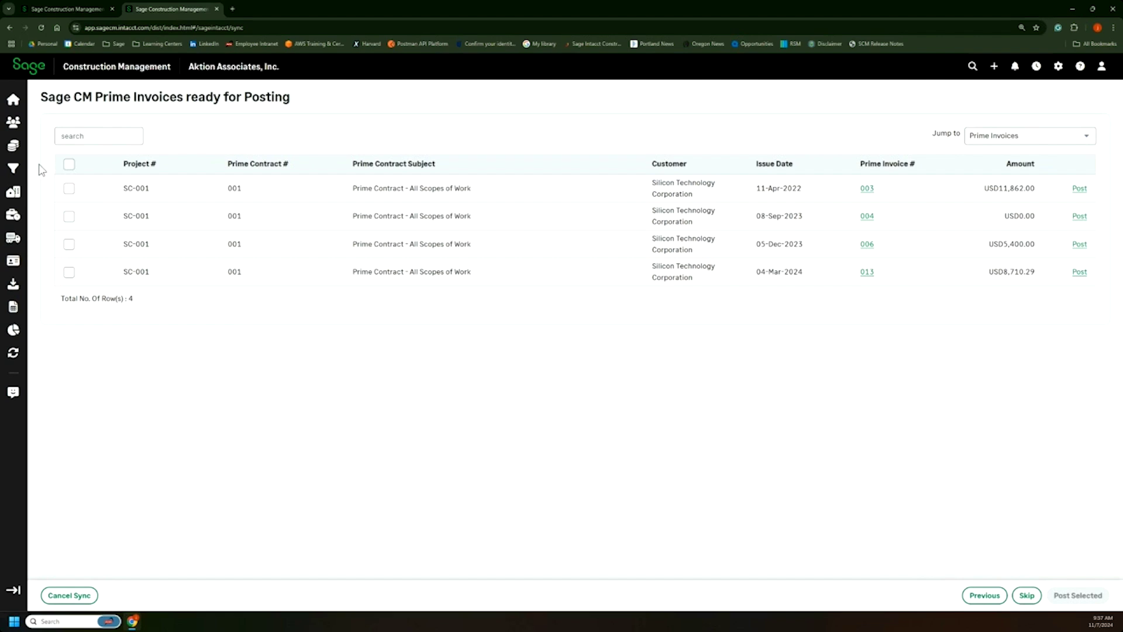
{"action": "left_click", "coordinate": [68, 163]}
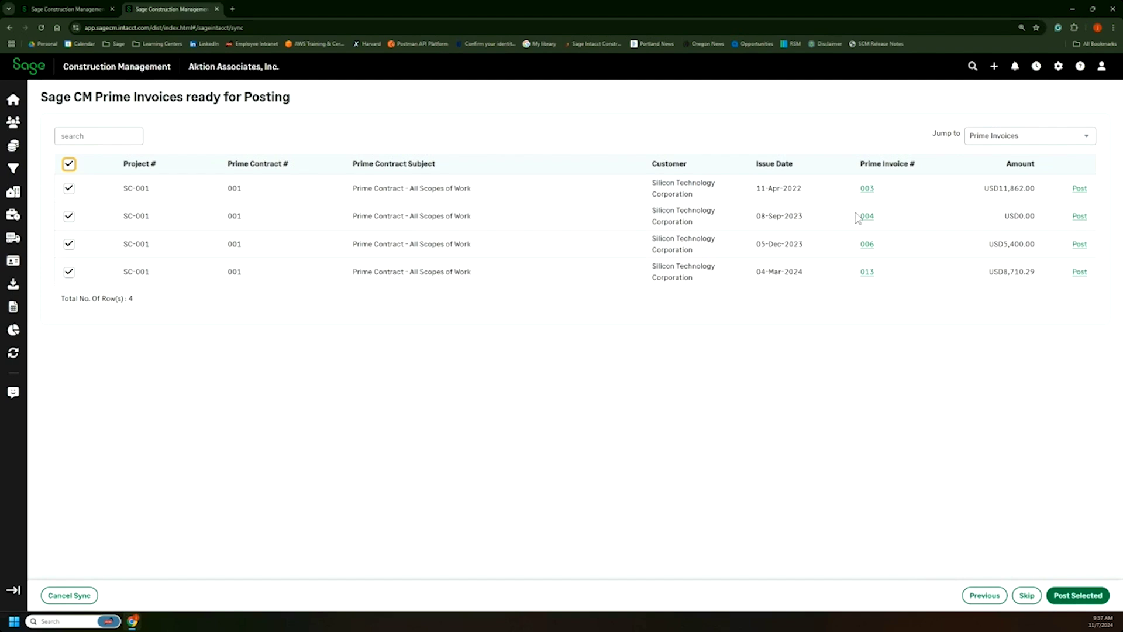
{"action": "left_click_drag", "start_coordinate": [1014, 216], "coordinate": [1044, 222]}
{"action": "left_click", "coordinate": [69, 216]}
{"action": "left_click", "coordinate": [69, 595]}
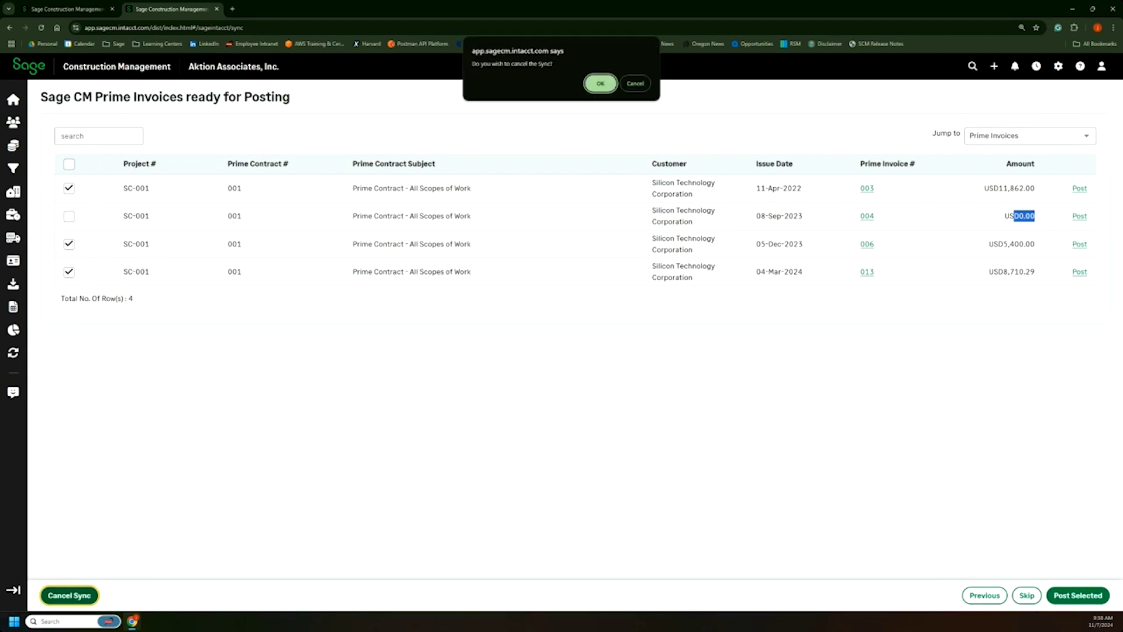